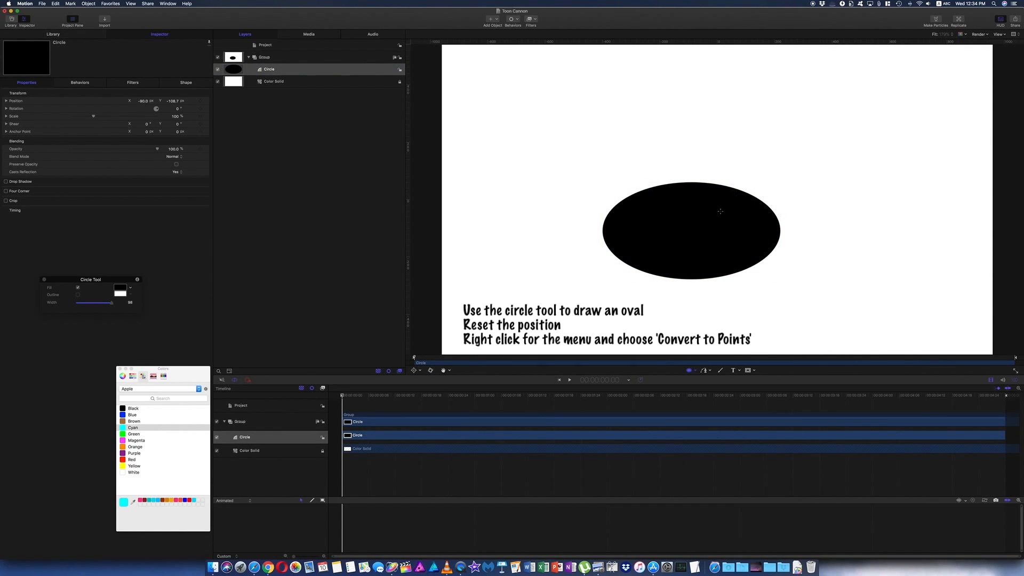
- Reset the black oval's position and convert the shape to editable control points
key("s")
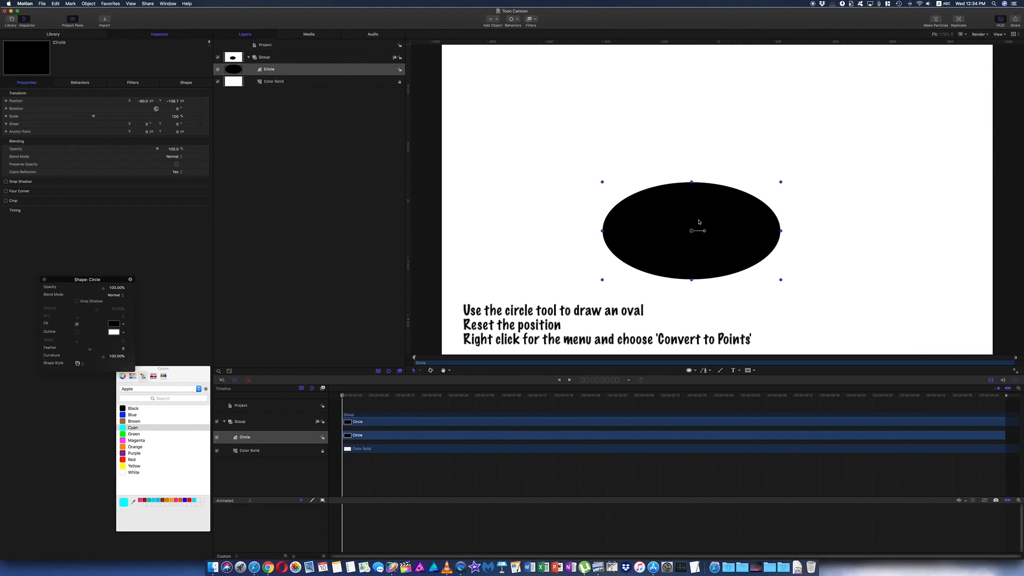
left_click(207, 101)
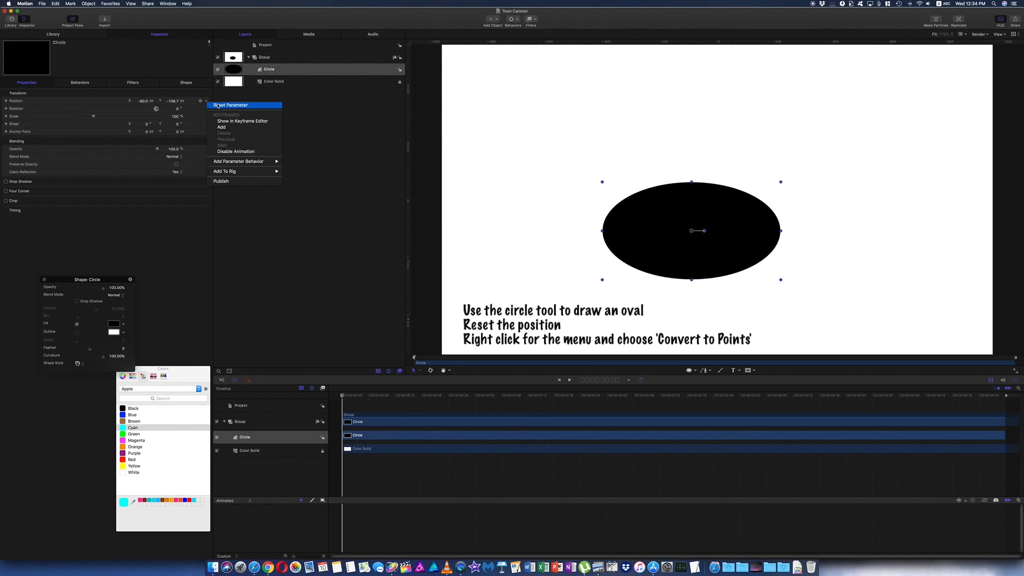
left_click(230, 105)
right_click(675, 179)
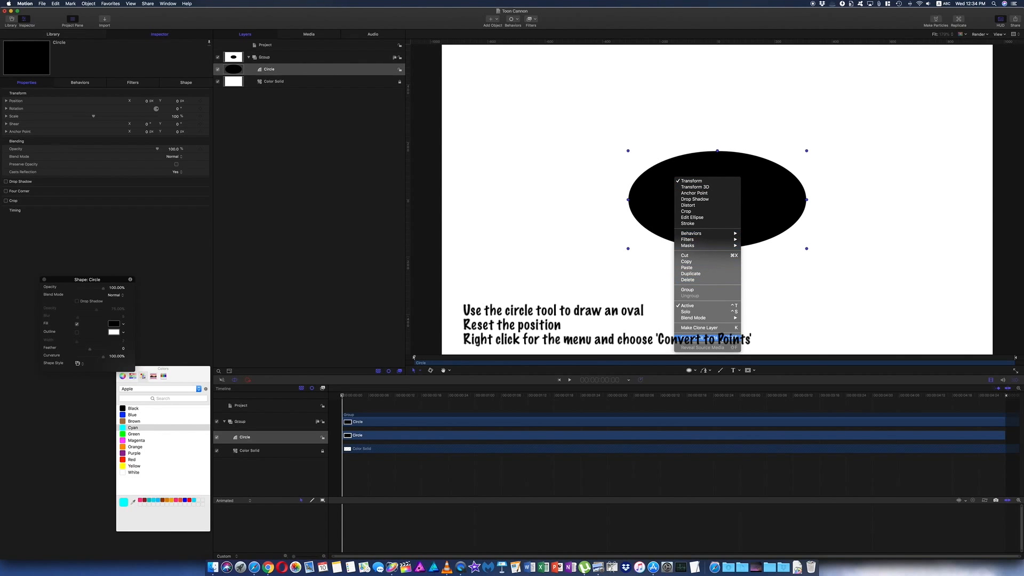
left_click(721, 337)
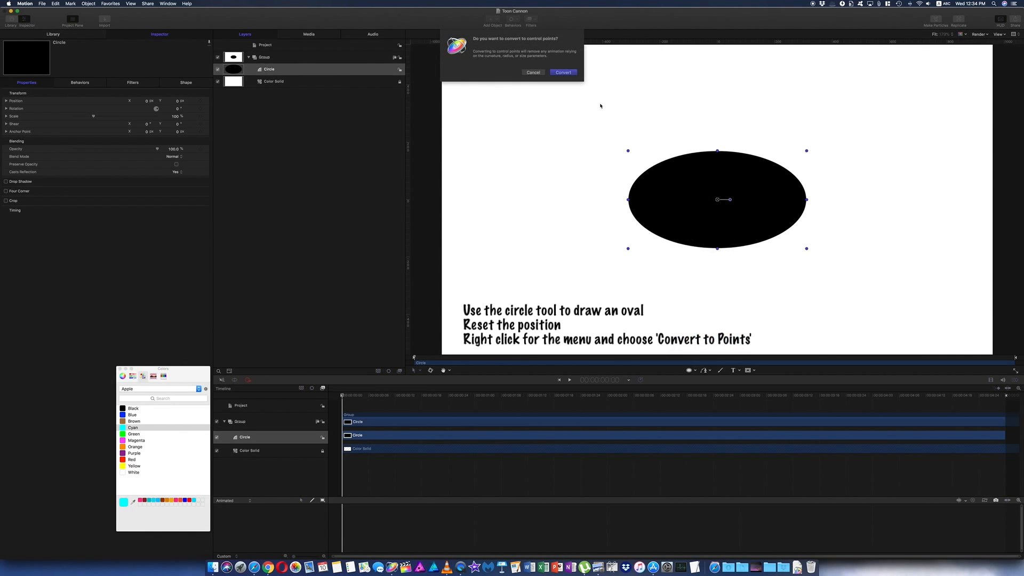
left_click(564, 72)
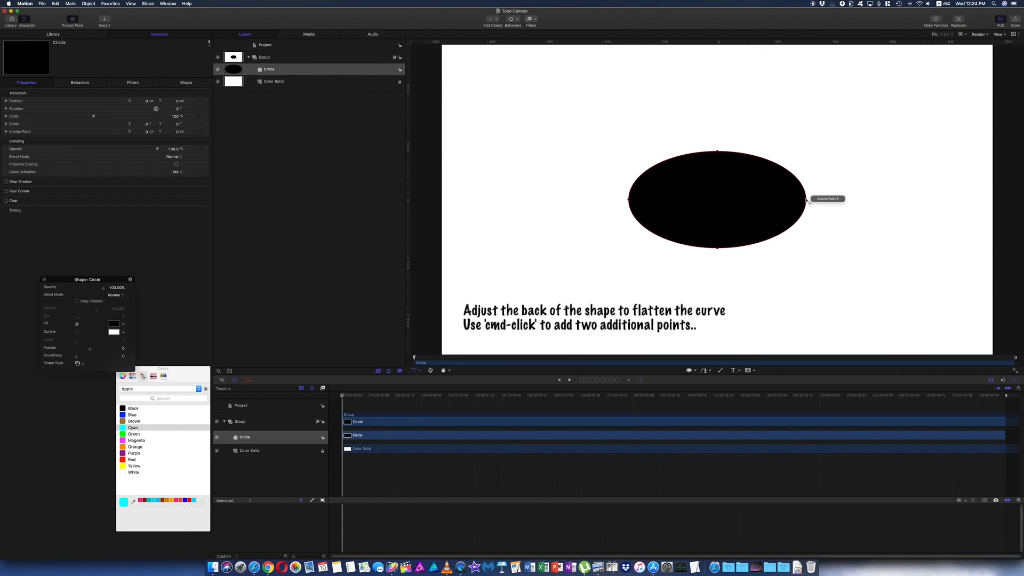
- Flatten the oval's back curve by pulling its back point inward, and add a control point above and below the front point
left_click_drag(807, 200, 780, 200)
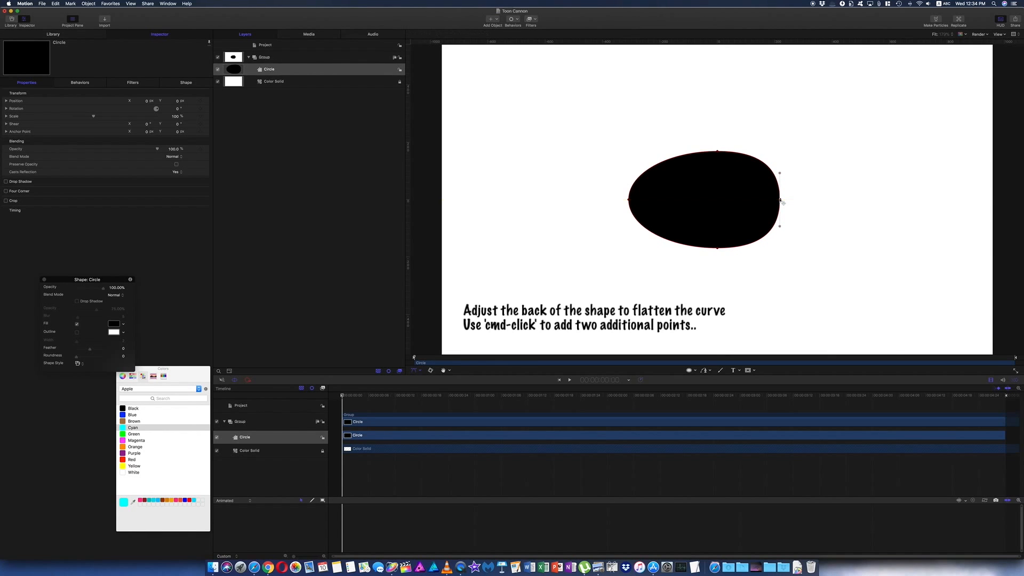
left_click(644, 176, "super")
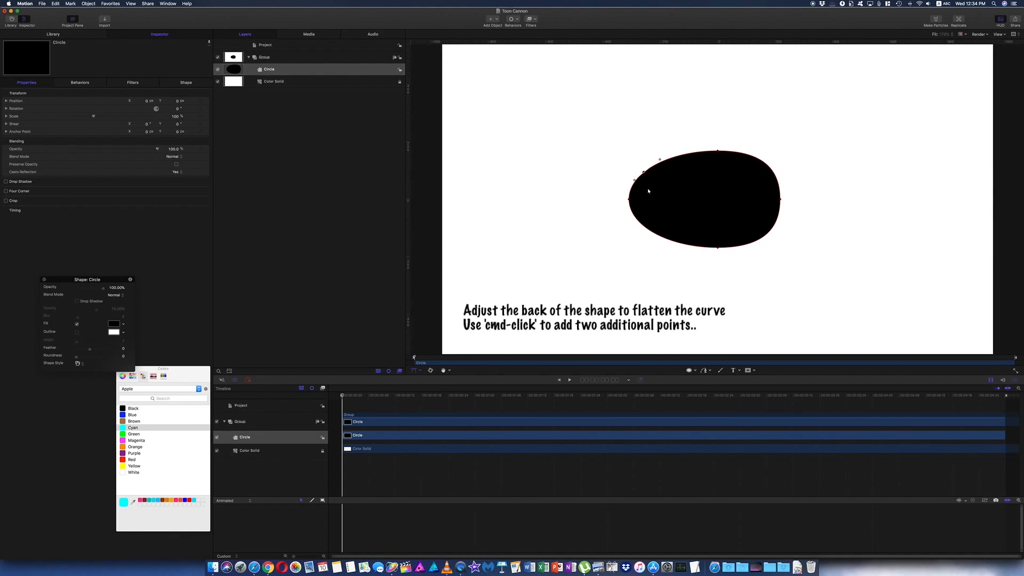
left_click(646, 229, "super")
- Delete the oval's front point and set the two added front points to Linear
left_click(630, 200)
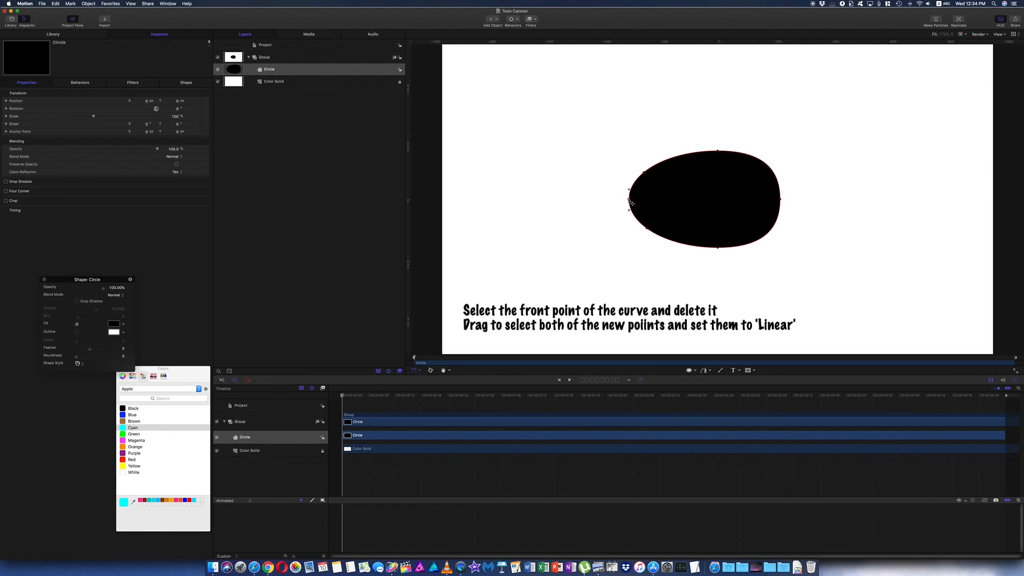
key("Delete")
left_click_drag(621, 164, 650, 241)
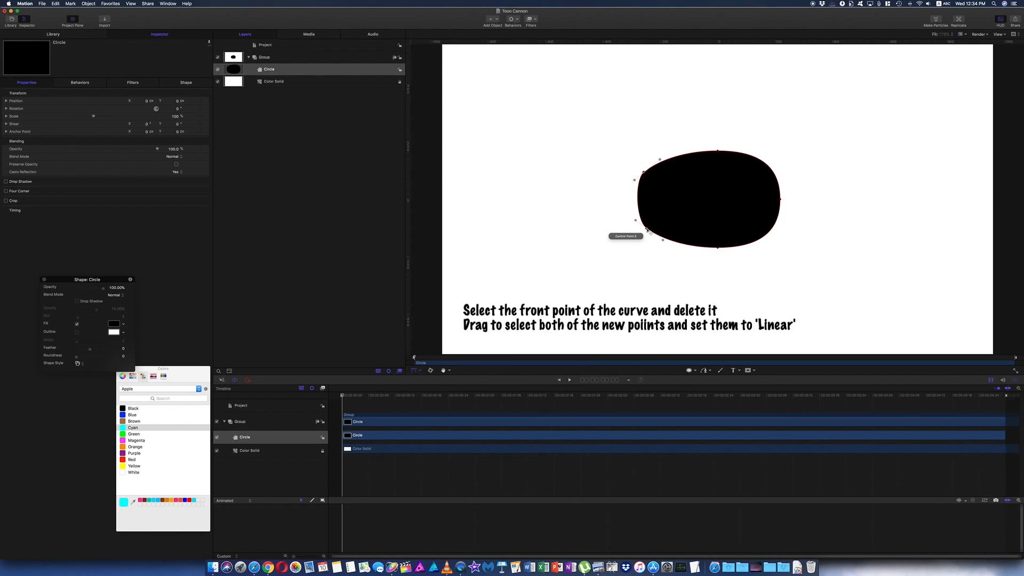
right_click(647, 231)
left_click(655, 232)
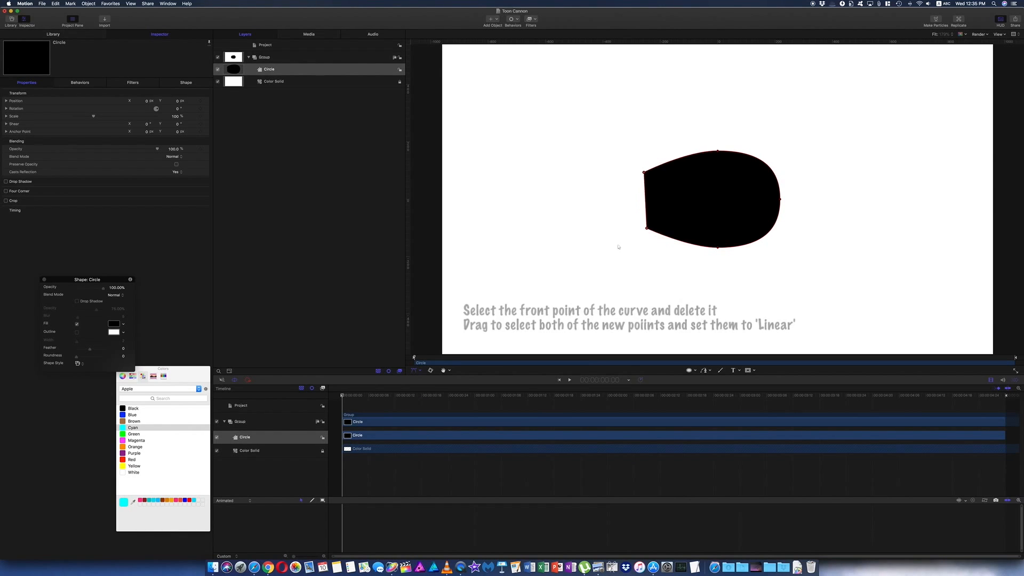
left_click(619, 247)
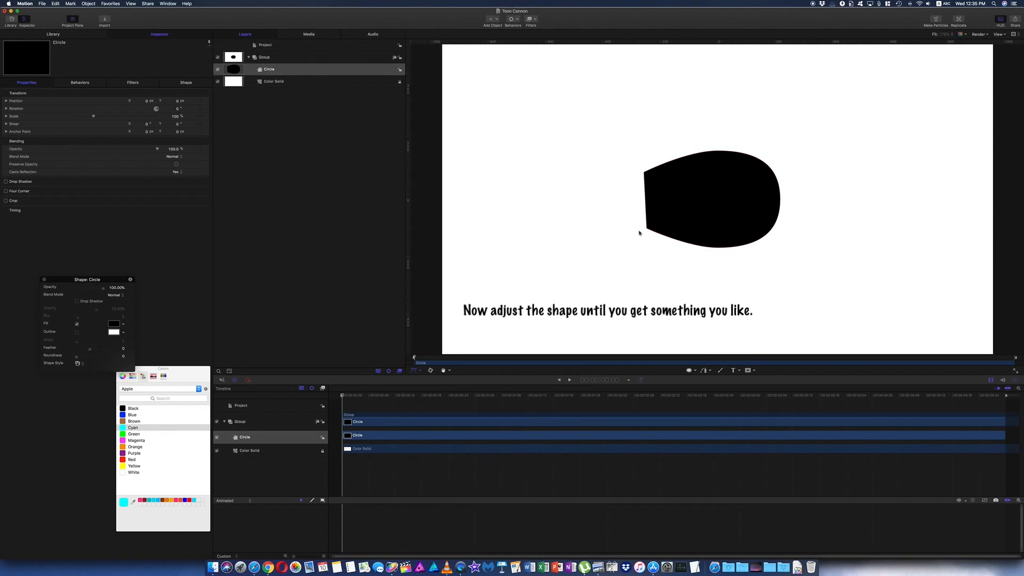
- Shift the lower front corner point of the cannon shape so that its front edge is vertical
left_click(640, 232)
left_click(647, 230)
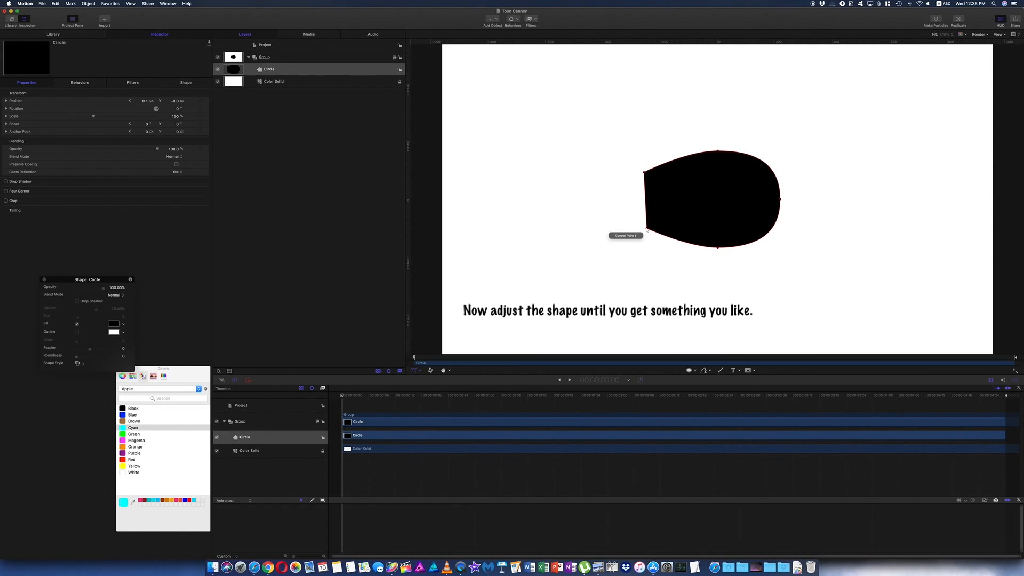
left_click_drag(648, 230, 648, 232)
key("s")
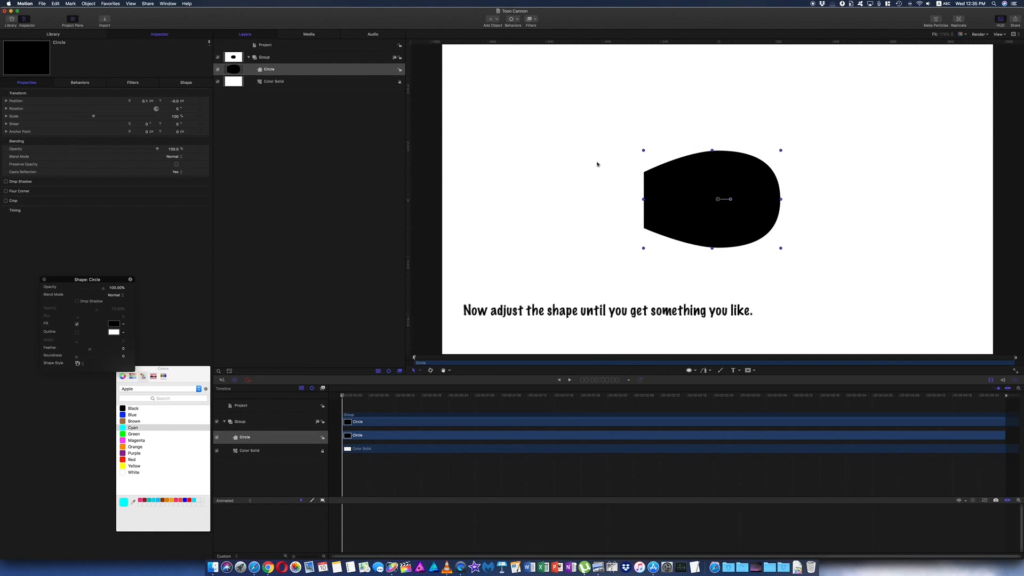
- Stretch the cannon shape horizontally toward its front, to a scale of about 120.89%
left_click(587, 132)
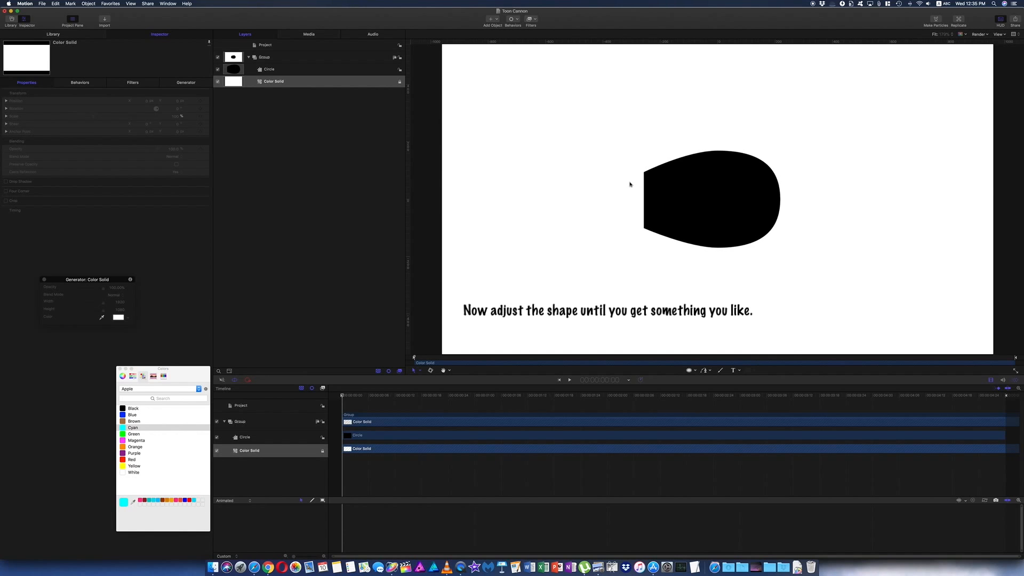
left_click(649, 202)
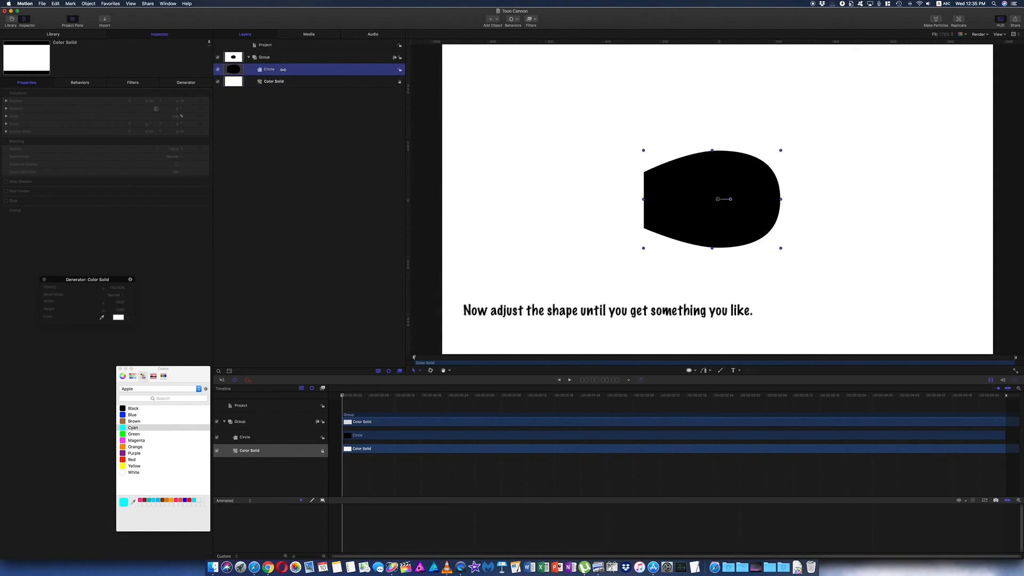
left_click_drag(642, 199, 614, 199)
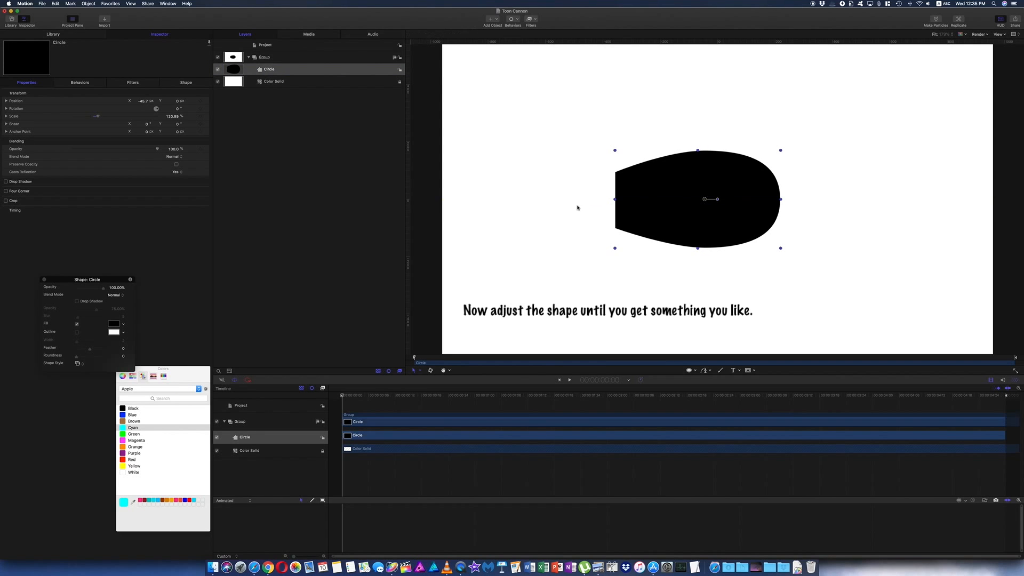
left_click(595, 247)
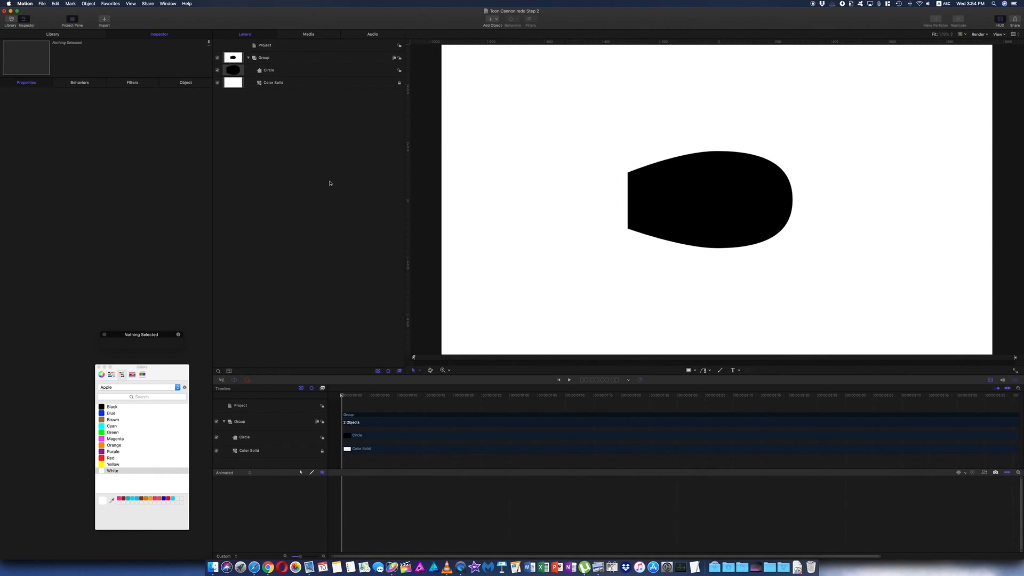
- Move the cannon shape's anchor point horizontally to the back of the shape, at about X 202 px
left_click(270, 72)
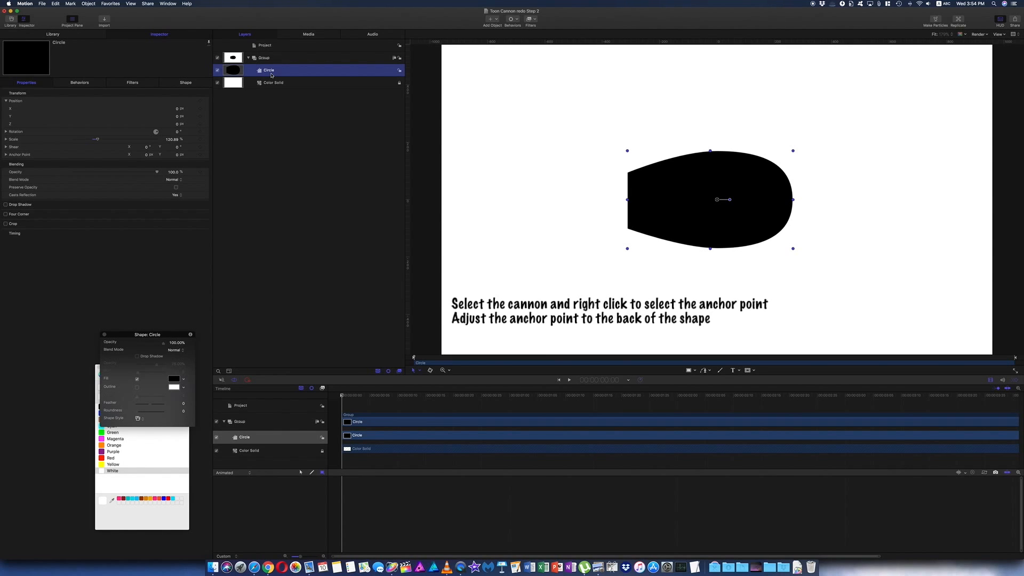
right_click(675, 206)
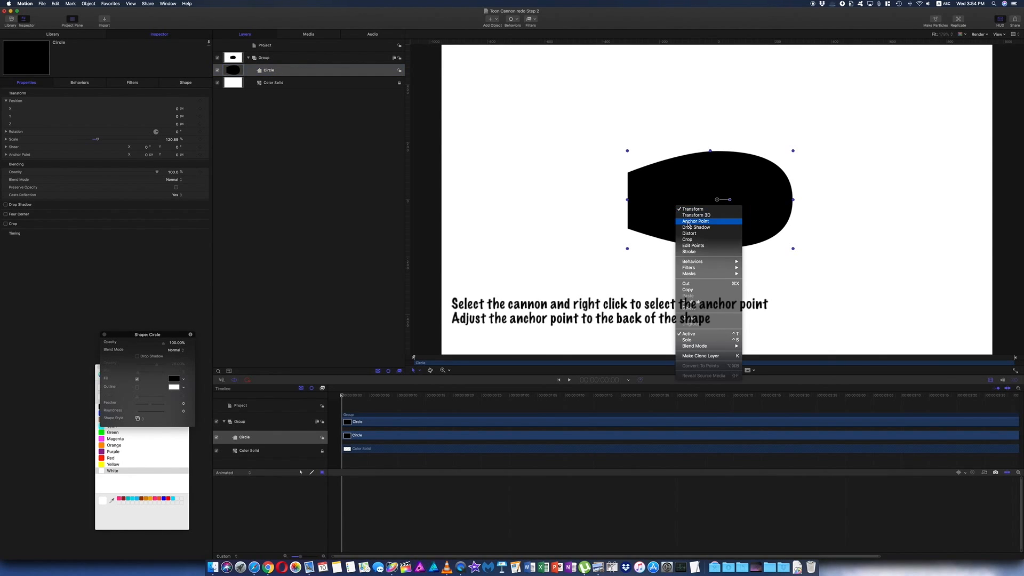
left_click(688, 221)
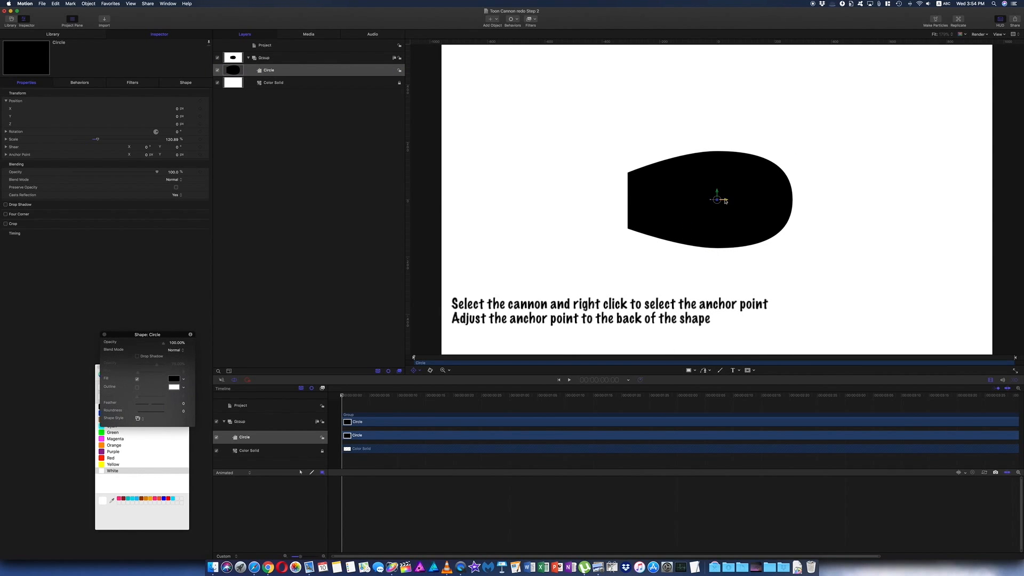
left_click_drag(755, 201, 797, 200)
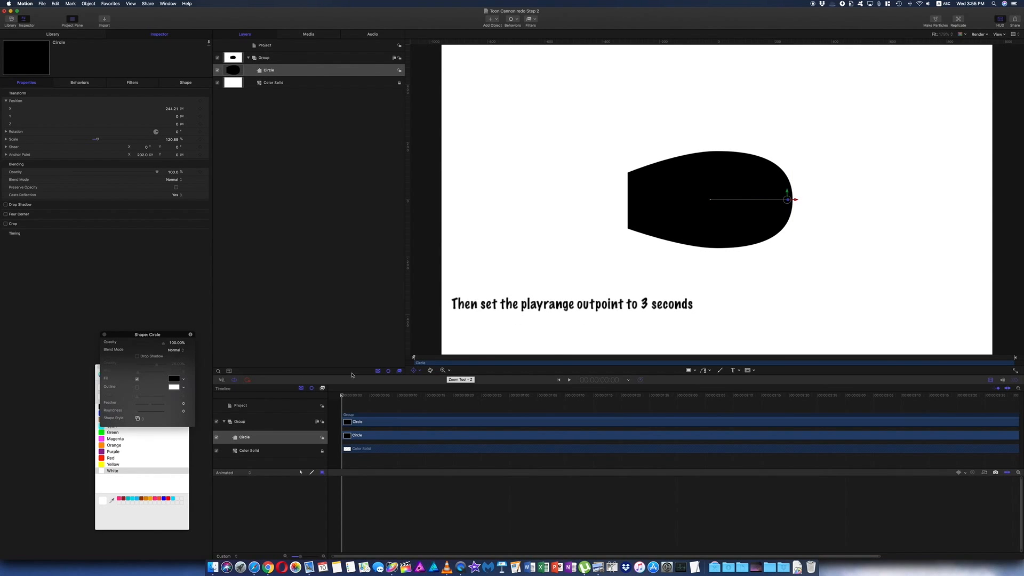
- Set the play range out point at 3:00
left_click_drag(389, 399, 845, 400)
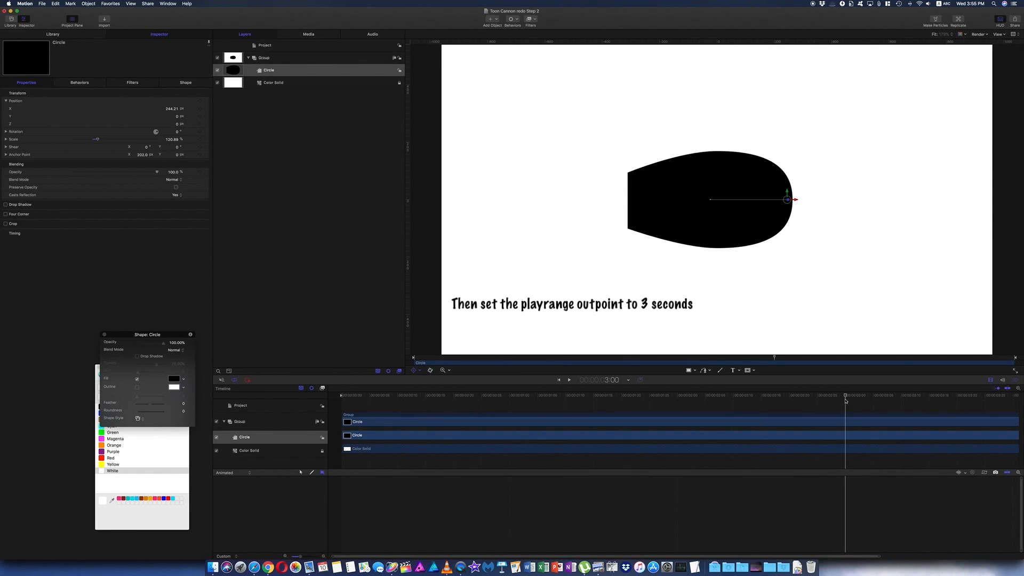
left_click(70, 4)
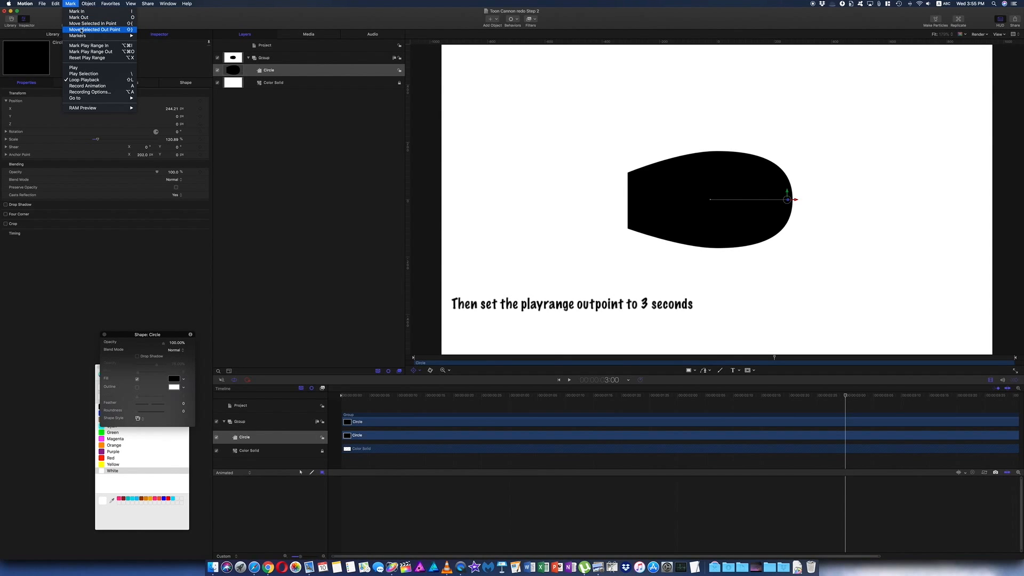
left_click(90, 51)
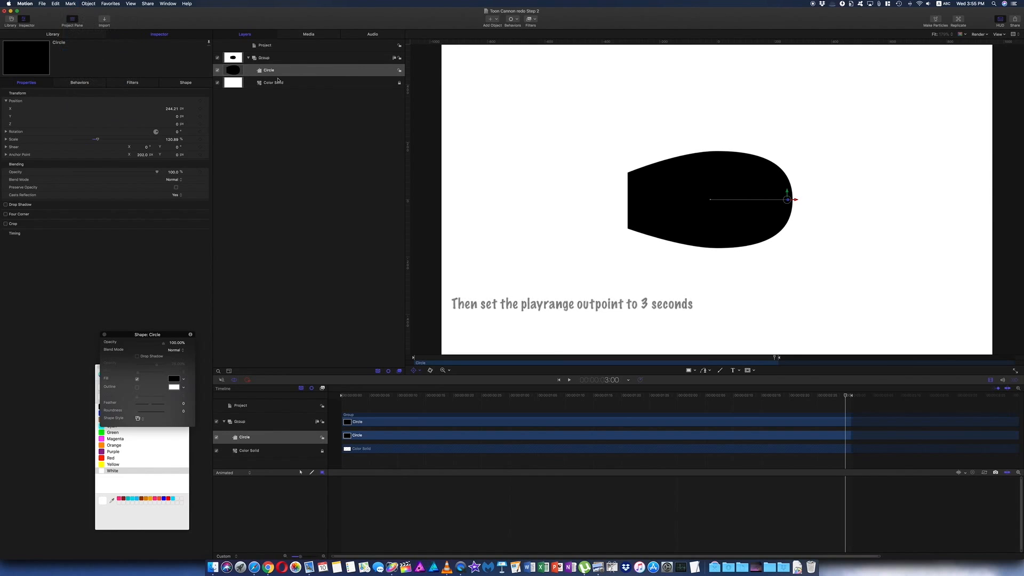
- Place the playhead at 1:00 and apply the Bulge distortion filter to the cannon shape
left_click(610, 382)
type("1.0")
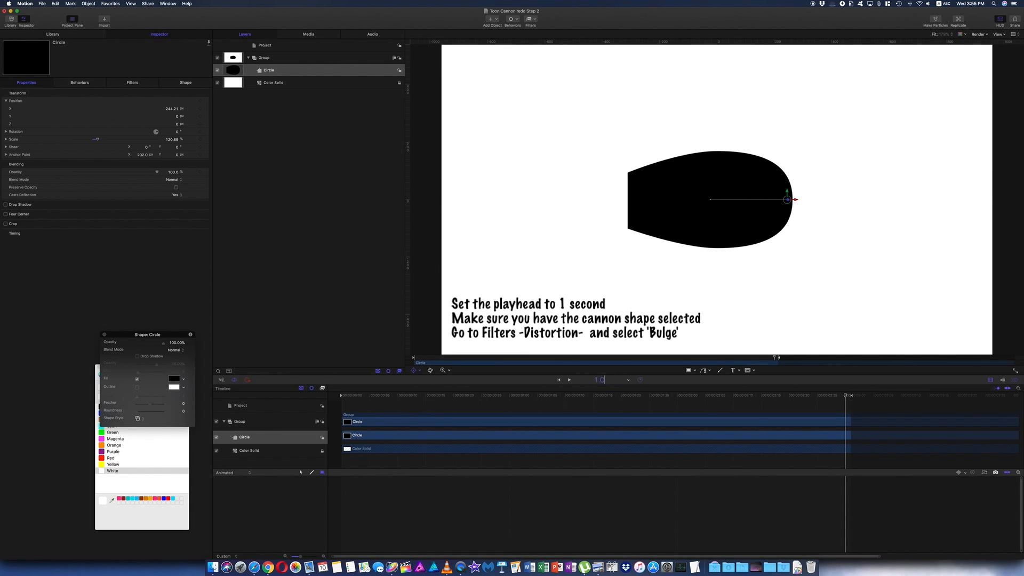
key("Return")
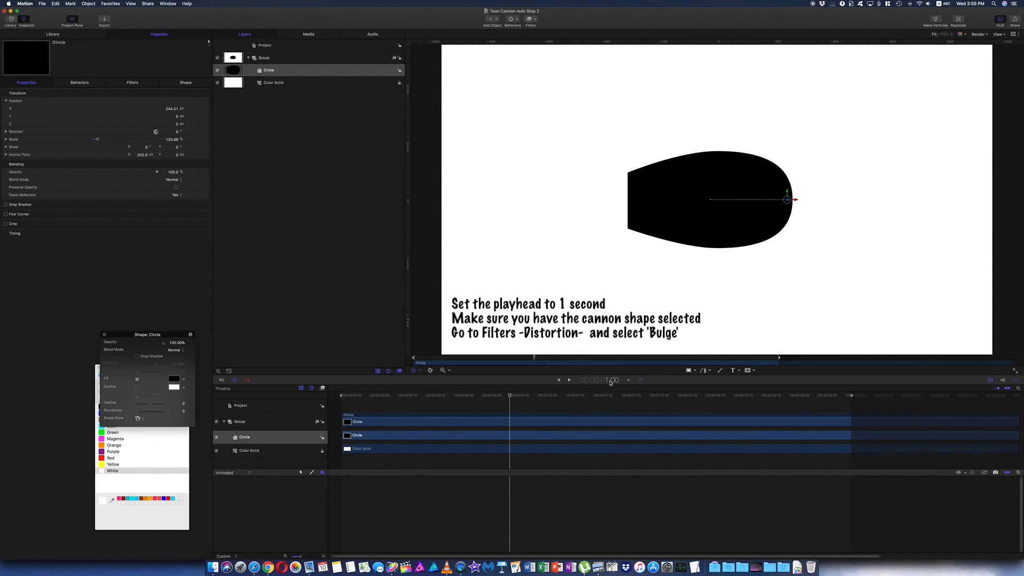
left_click(536, 21)
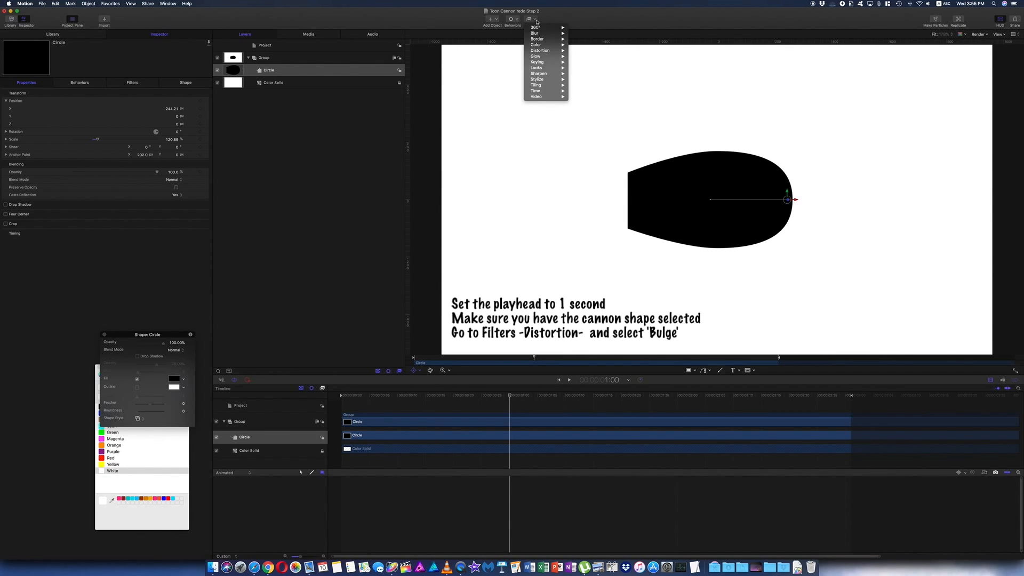
mouse_move(544, 50)
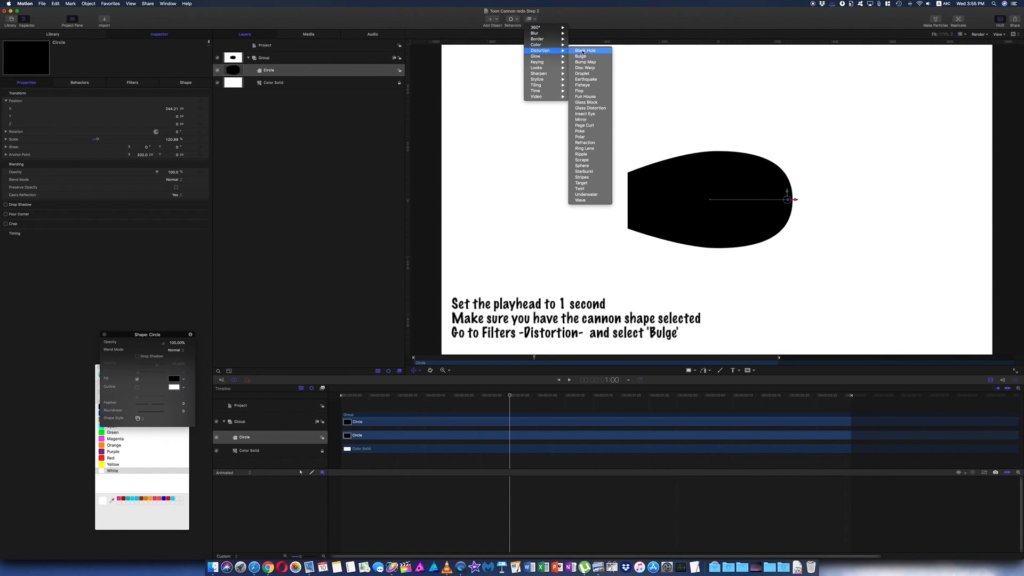
left_click(580, 56)
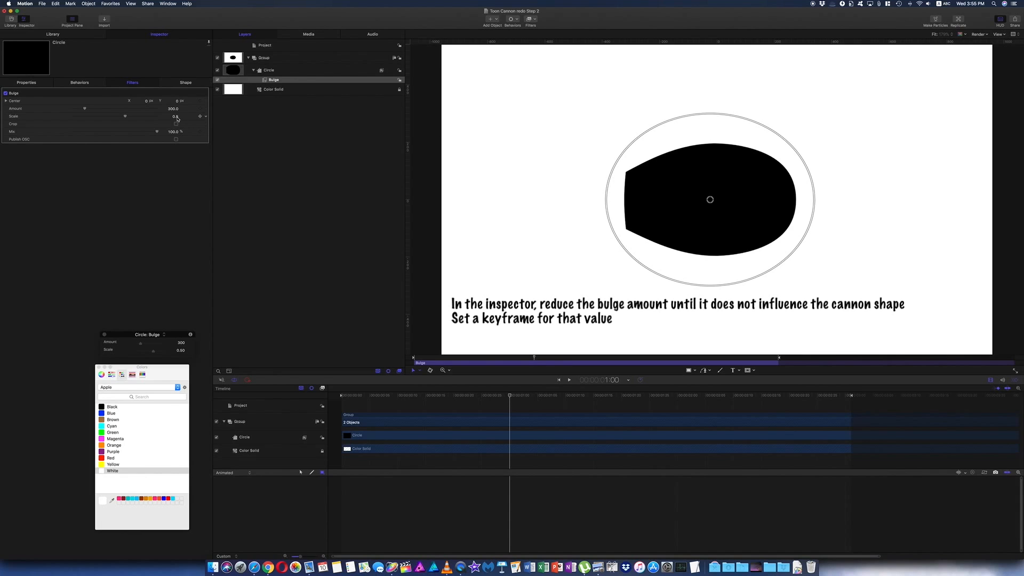
- Reduce the bulge amount and nudge its center toward the back so the cannon stays undistorted, and keyframe the amount at 1:00
left_click_drag(173, 108, 121, 108)
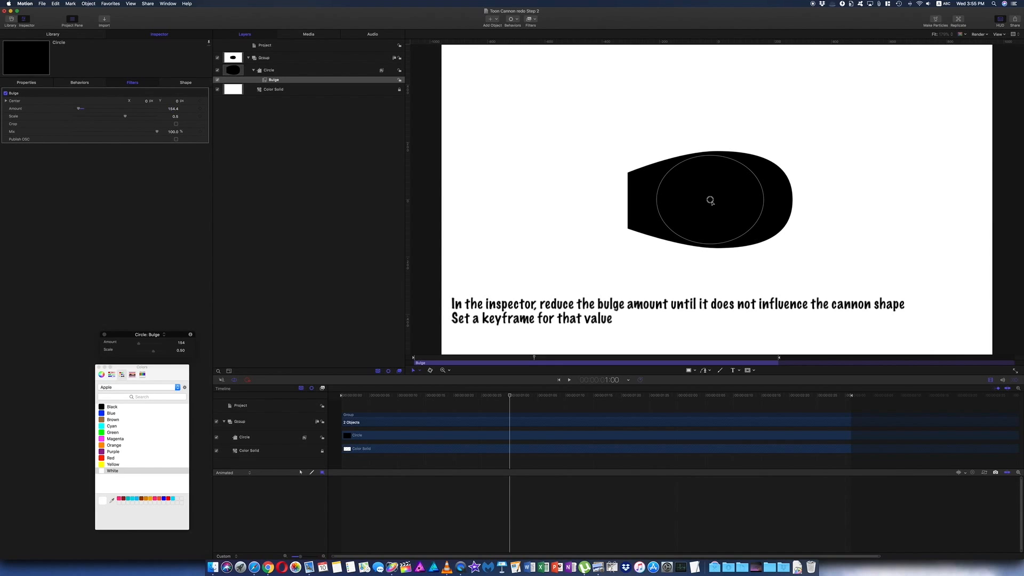
left_click_drag(713, 201, 716, 201)
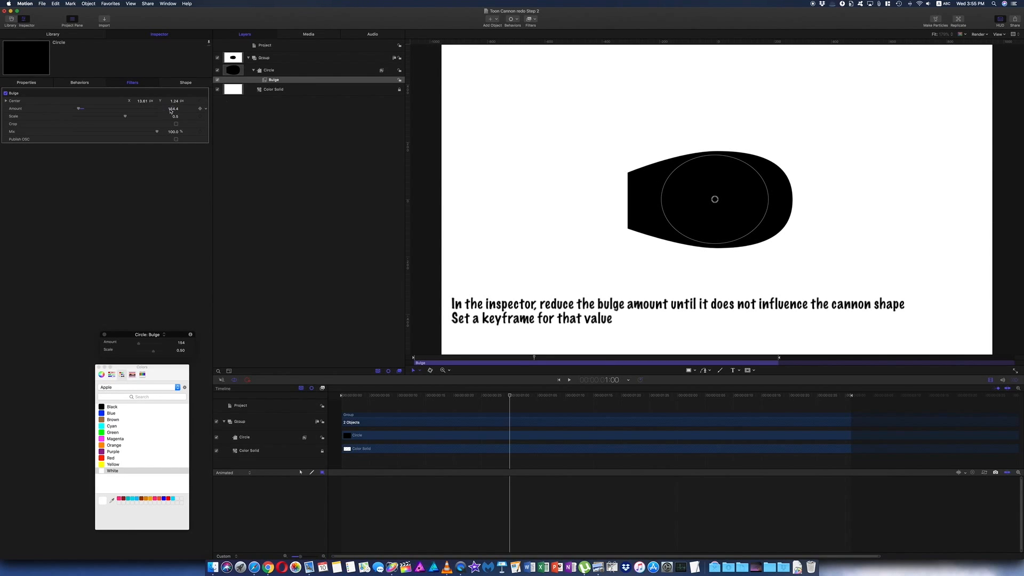
mouse_move(172, 109)
left_mouse_down()
mouse_move(197, 101)
mouse_move(177, 109)
mouse_move(187, 110)
left_mouse_up()
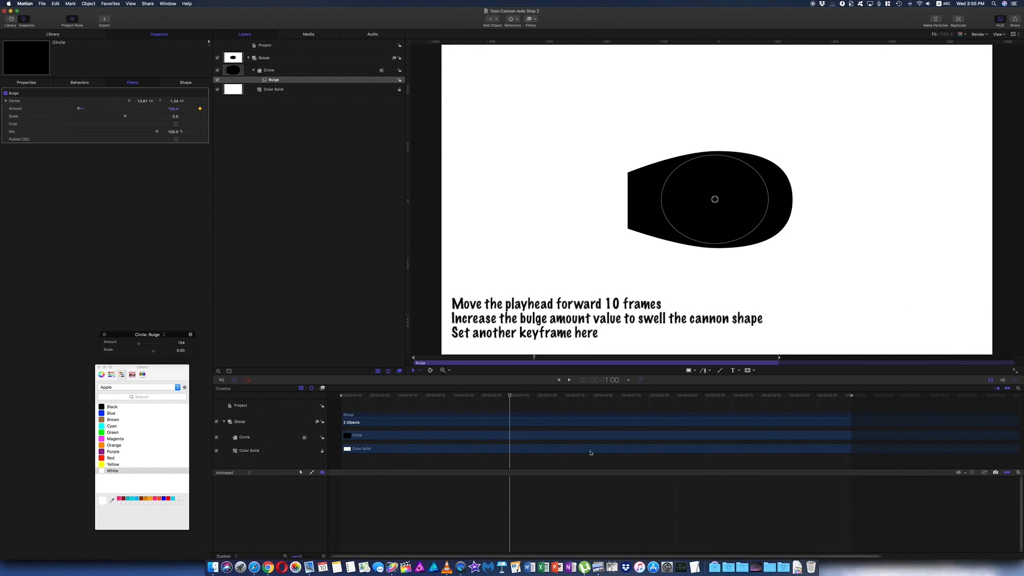
- Keyframe the bulge amount at about 420 on frame 1:10 and at 0 on frame 1:11
left_click_drag(525, 396, 563, 402)
left_click_drag(173, 111, 236, 111)
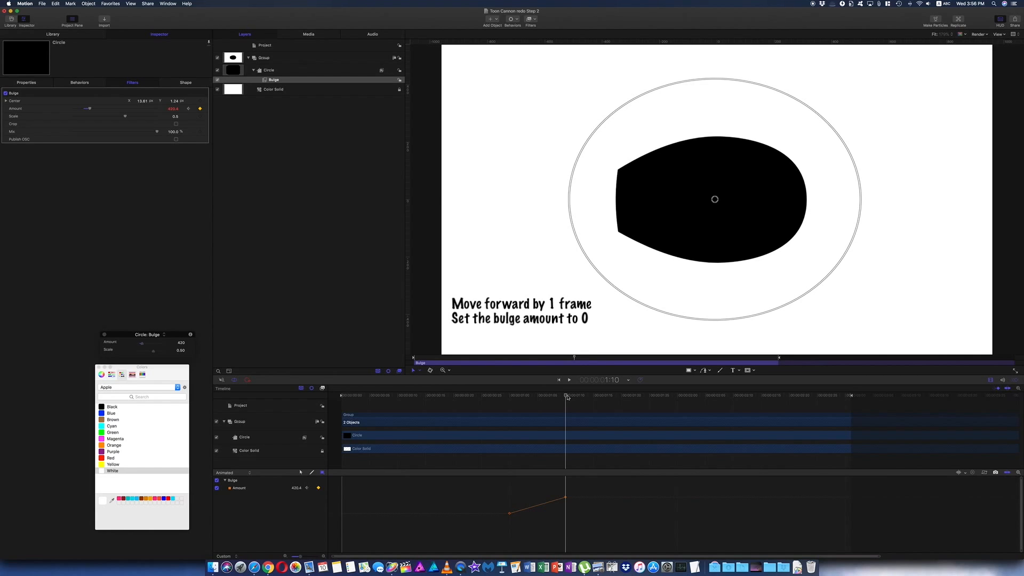
left_click_drag(567, 397, 570, 397)
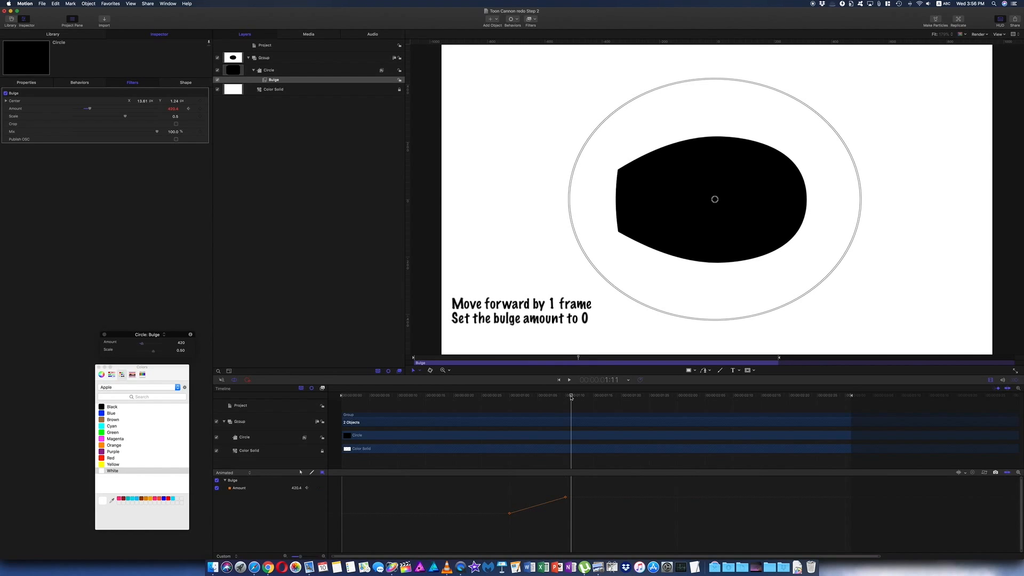
left_click(173, 109)
type("0")
key("Return")
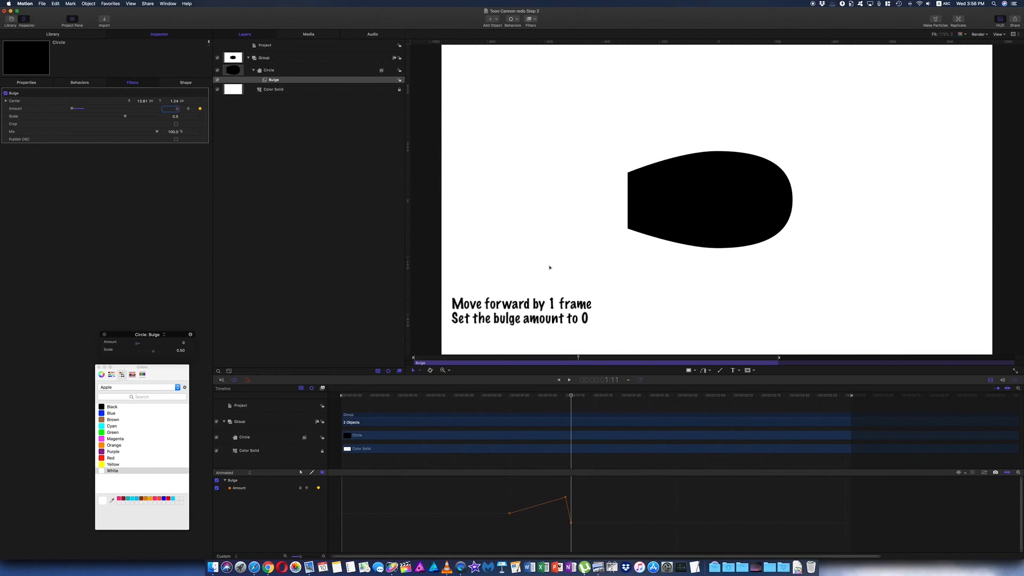
- Play back the keyframed bulge animation from the start of the project
left_click_drag(571, 395, 387, 382)
key("space")
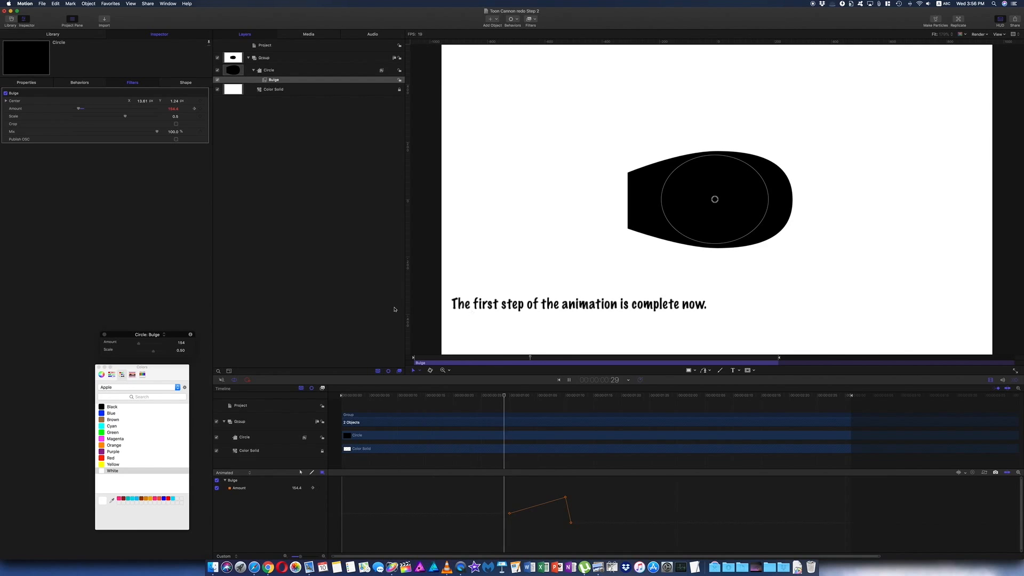
left_click(317, 270)
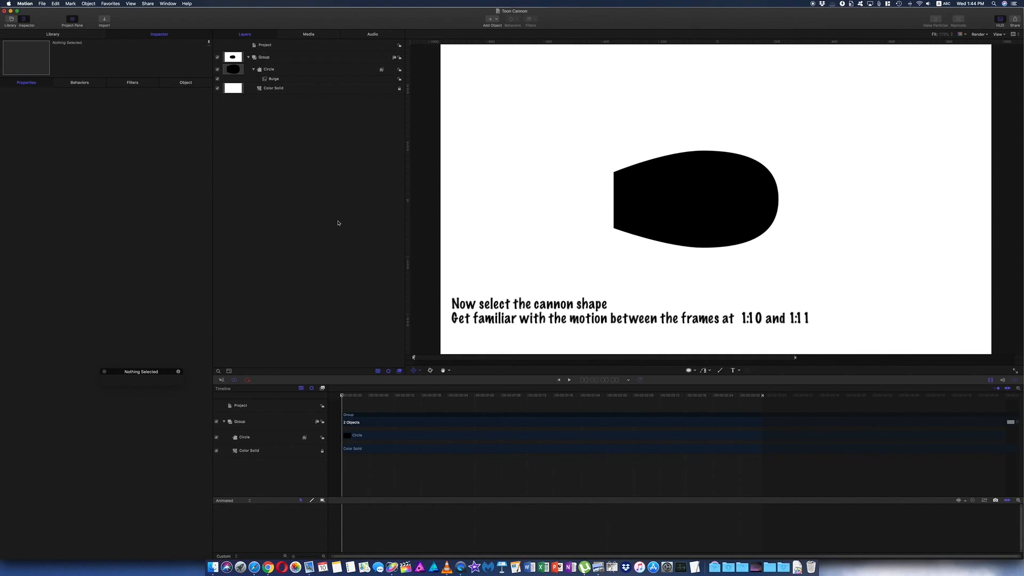
- Add the Overshoot parameter behavior to the cannon shape with the playhead at 1:11
left_click(271, 70)
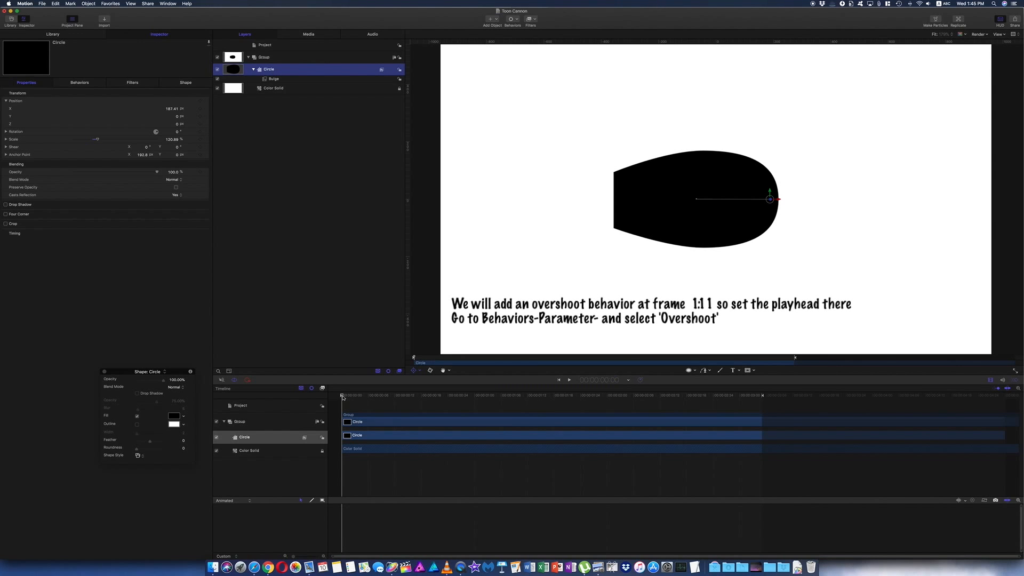
left_click(434, 395)
left_click_drag(473, 416, 522, 422)
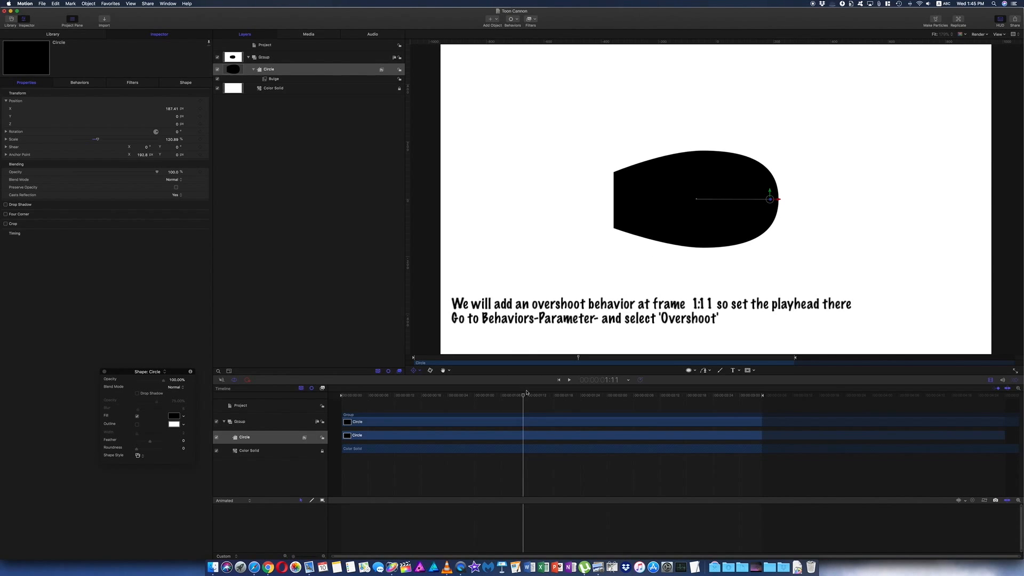
left_click(518, 22)
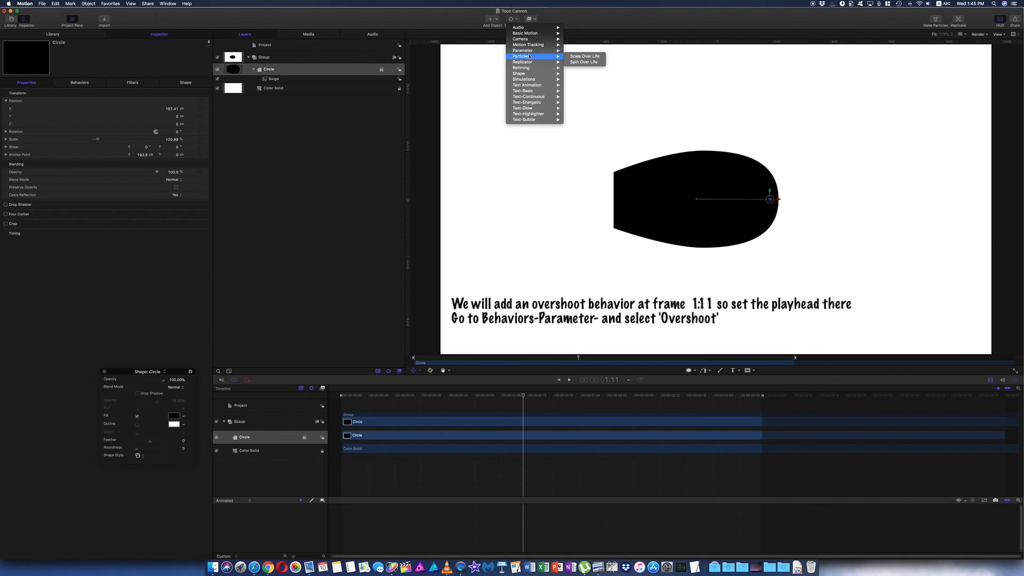
mouse_move(530, 52)
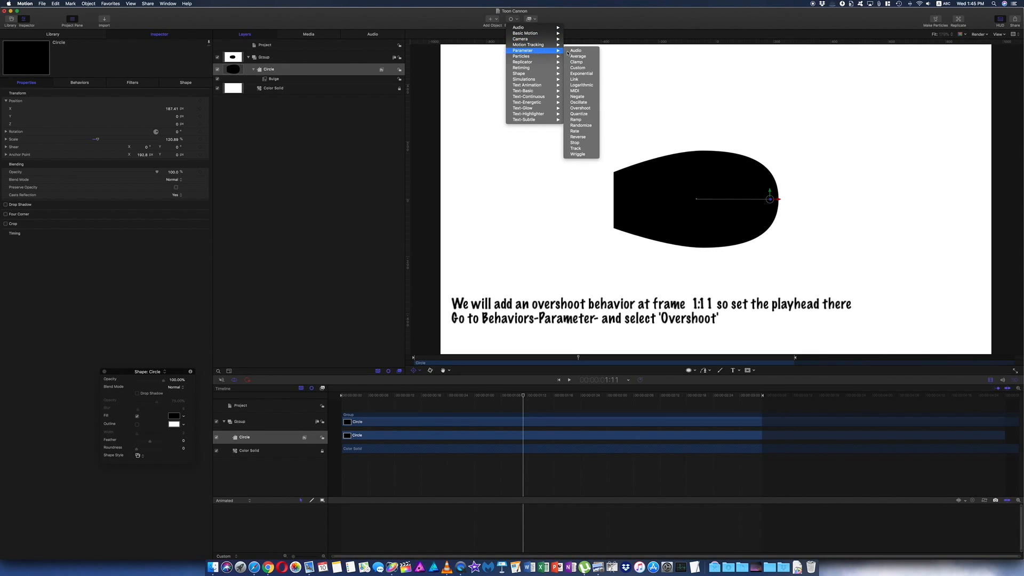
left_click(587, 110)
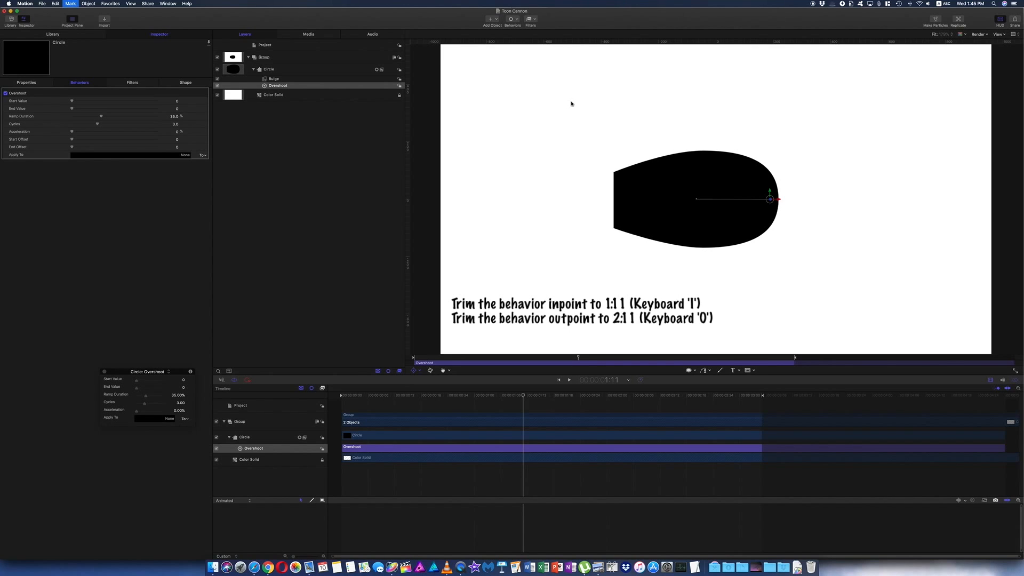
- Trim the Overshoot behavior to start at 1:11 and end at 2:11
key("i")
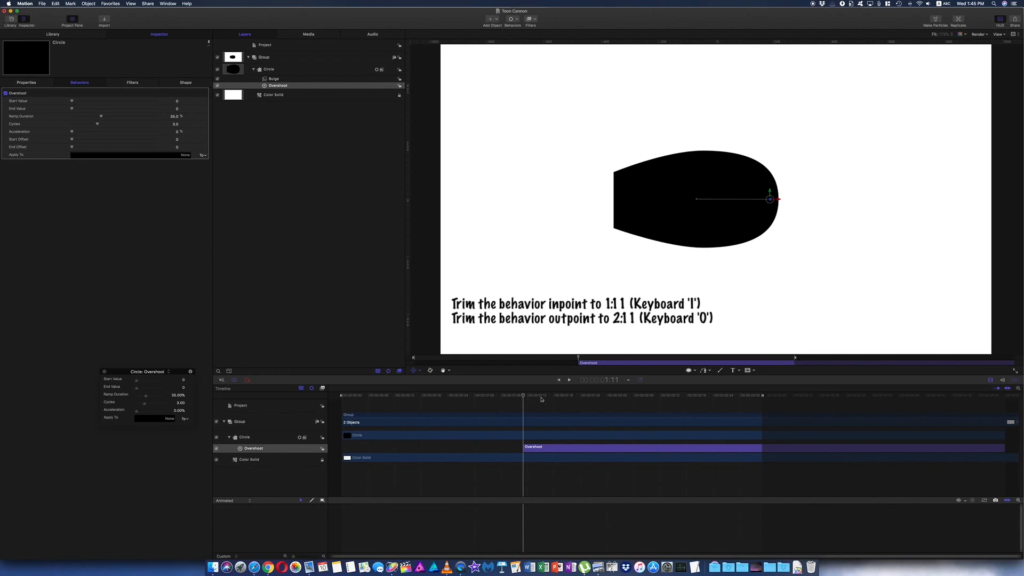
left_click_drag(541, 399, 657, 393)
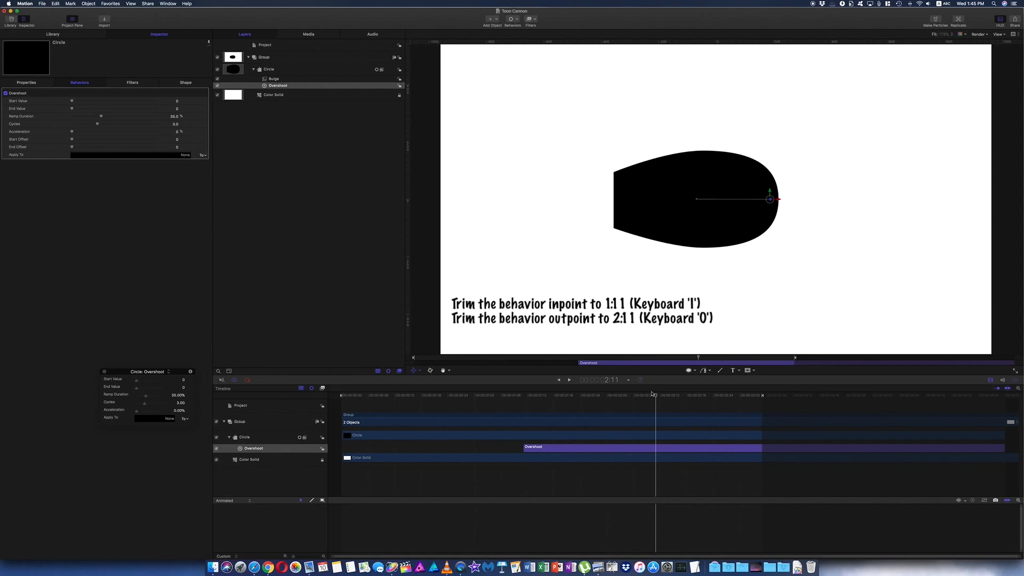
key("o")
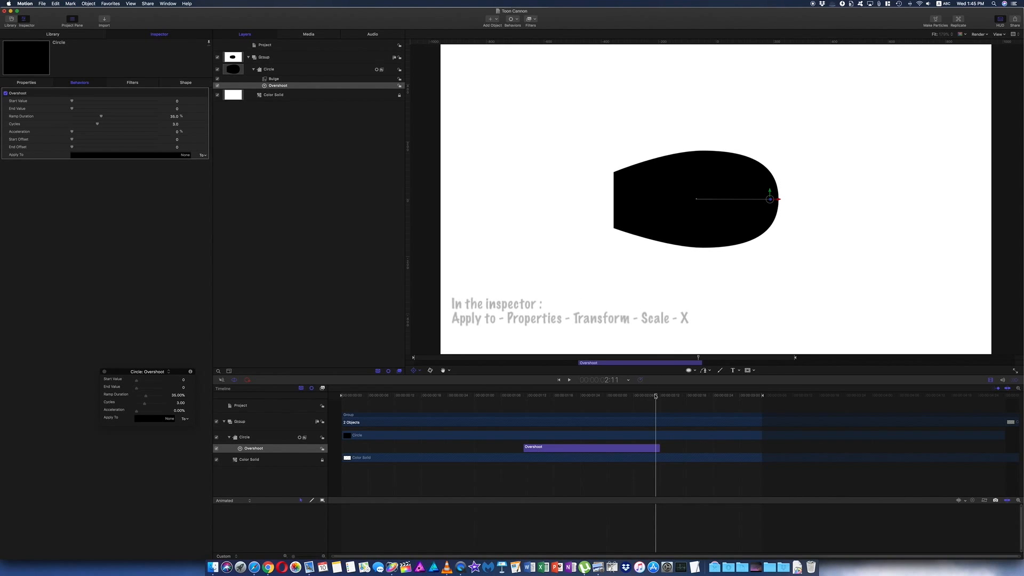
- Return the playhead to 1:11 and apply the Overshoot behavior to the cannon's Transform Scale X property
left_click_drag(645, 392, 522, 390)
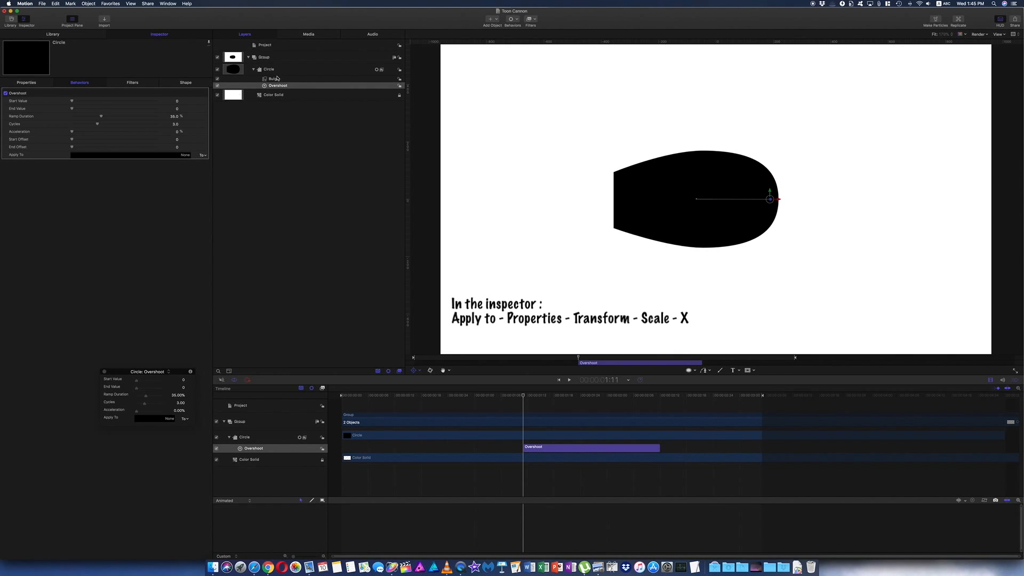
left_click(203, 156)
mouse_move(228, 163)
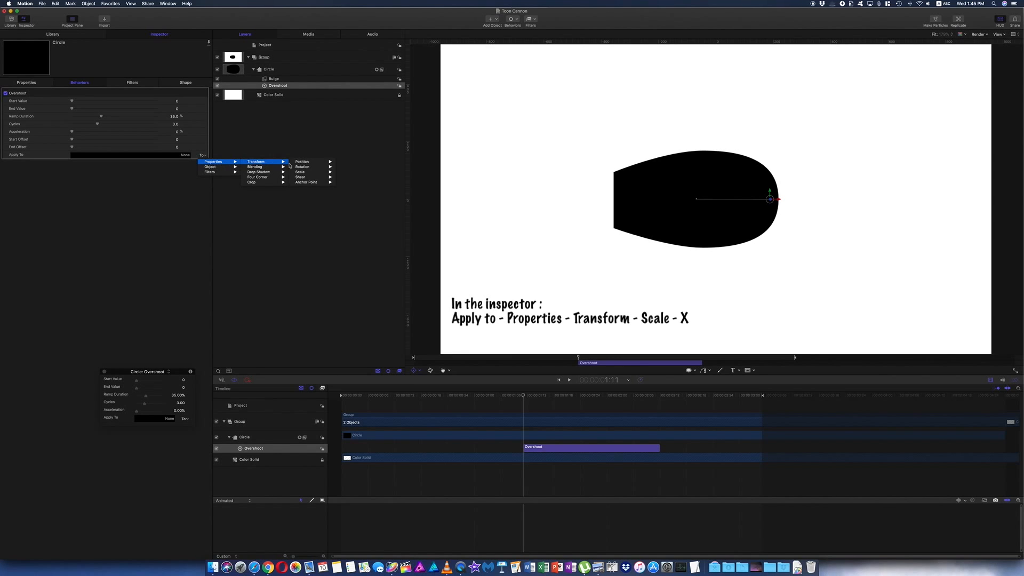
mouse_move(312, 174)
left_click(356, 193)
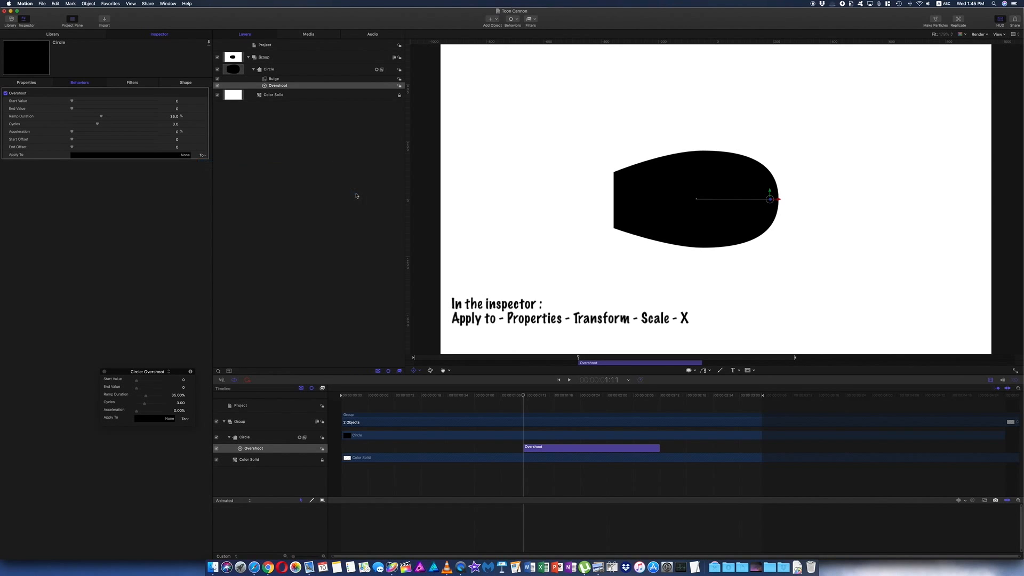
- Set the Overshoot start value to -10% and the ramp duration to 5%
left_click(177, 102)
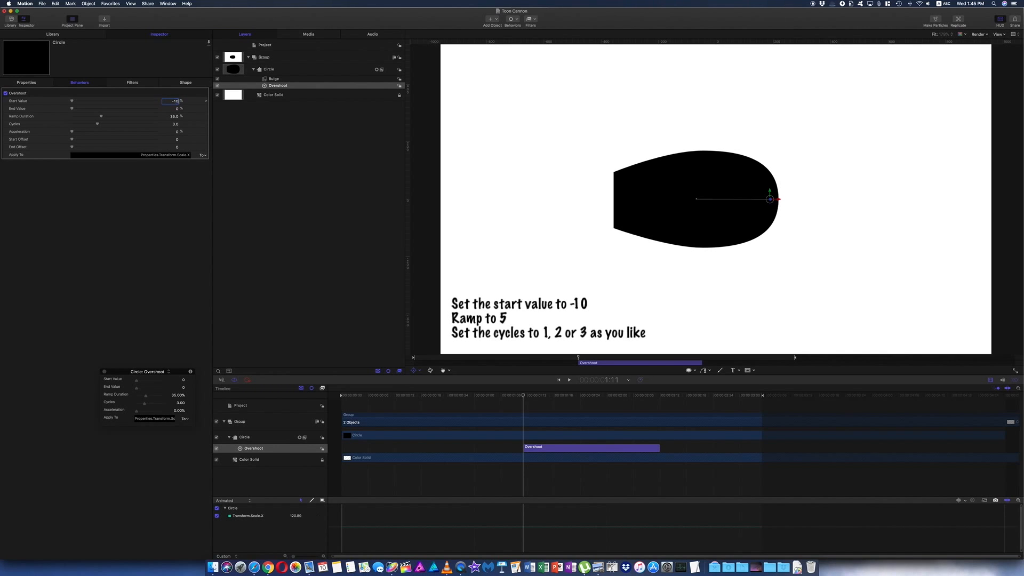
type("-10")
key("Return")
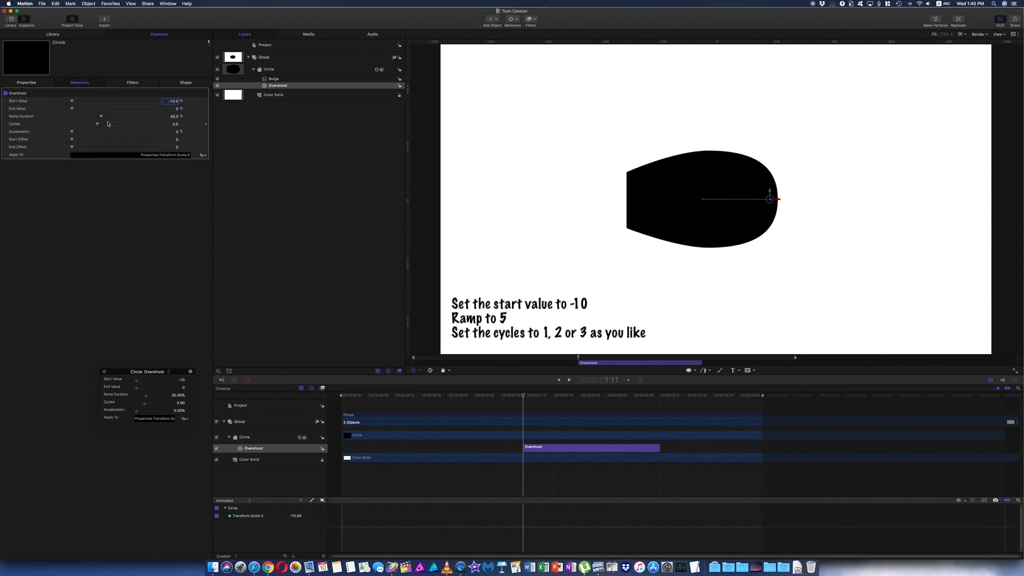
left_click(172, 117)
type("5")
key("Return")
- Play the animation from the start to review the cannon's overshoot motion
left_click_drag(523, 395, 341, 396)
left_click(331, 261)
key("space")
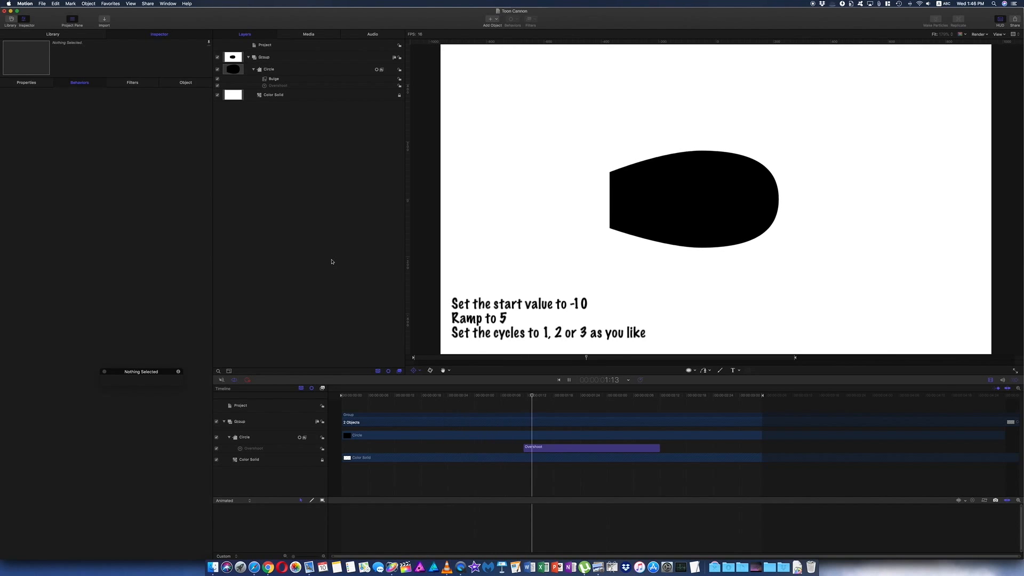
key("space")
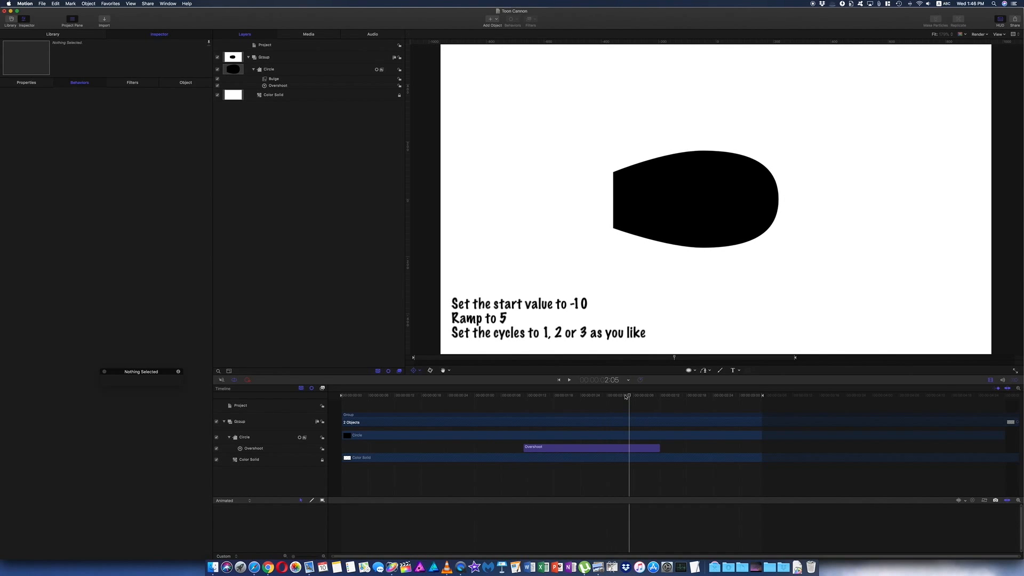
- Return the playhead to 1:11 and set the Overshoot behavior's cycles to 1
left_click_drag(626, 396, 527, 389)
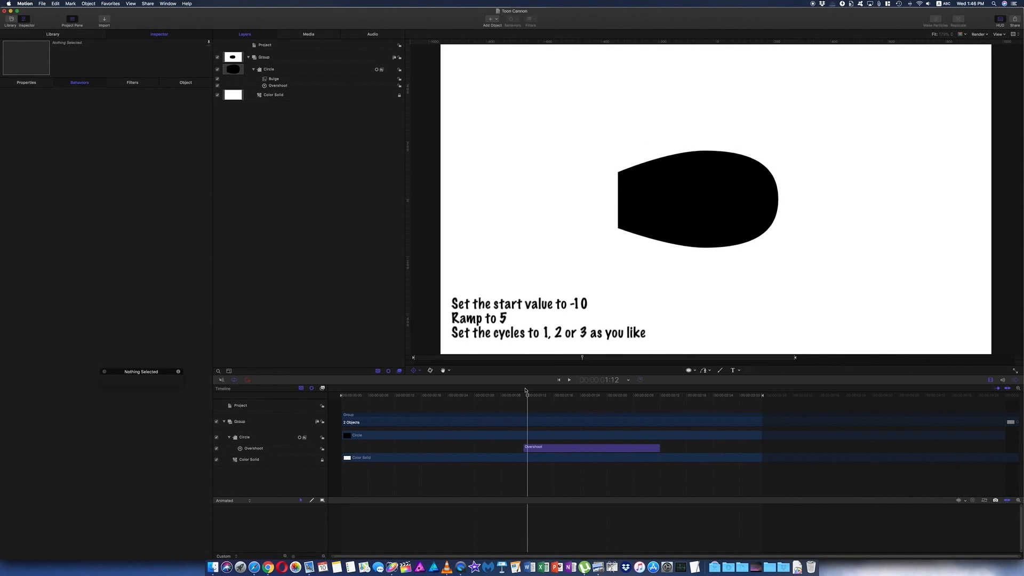
key("Left")
left_click(277, 85)
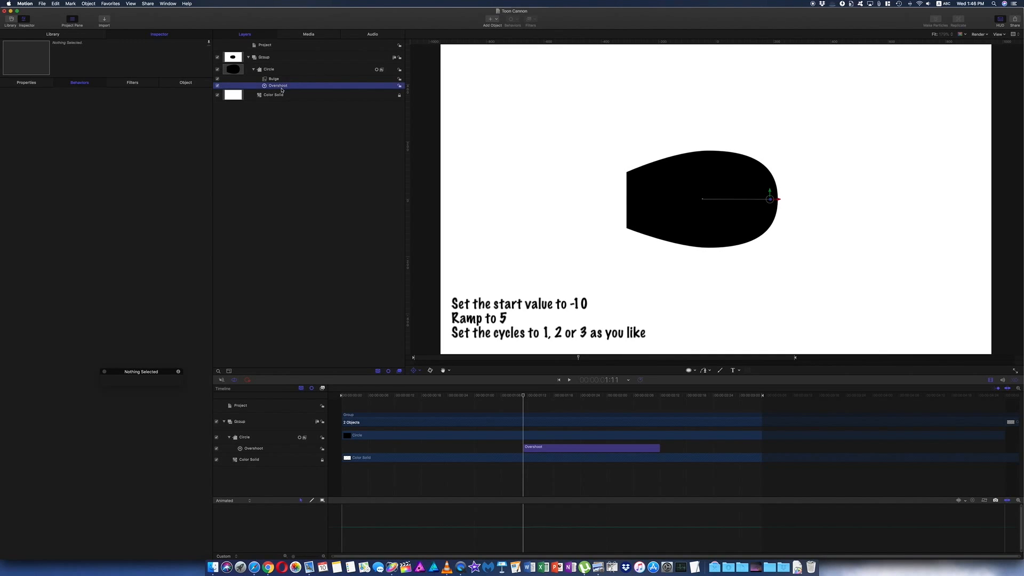
left_click(177, 124)
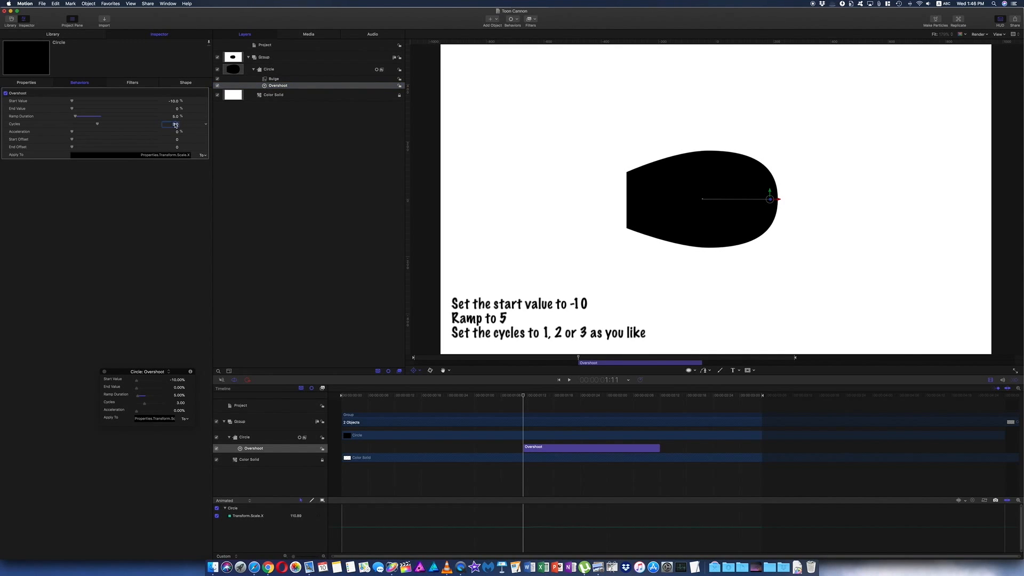
type("1")
key("Return")
- Preview the single-cycle overshoot and trim the behavior's out point to 1:27
key("space")
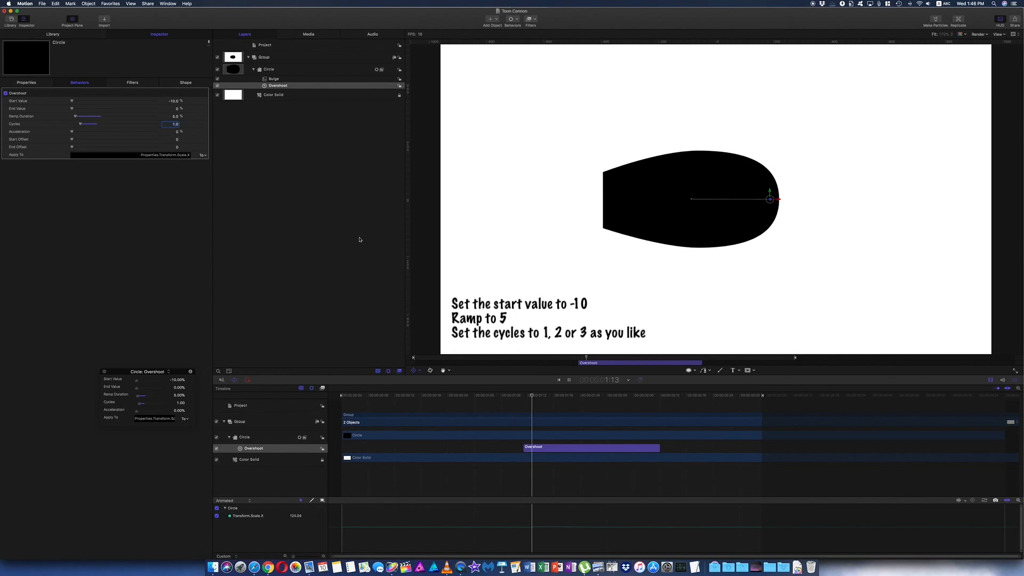
key("space")
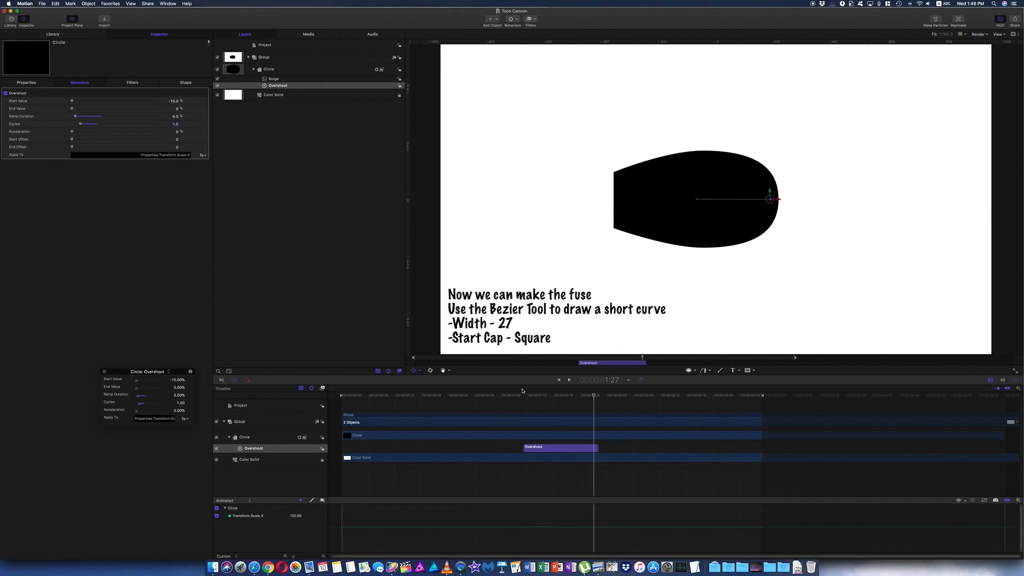
left_click_drag(594, 398, 505, 395)
key("space")
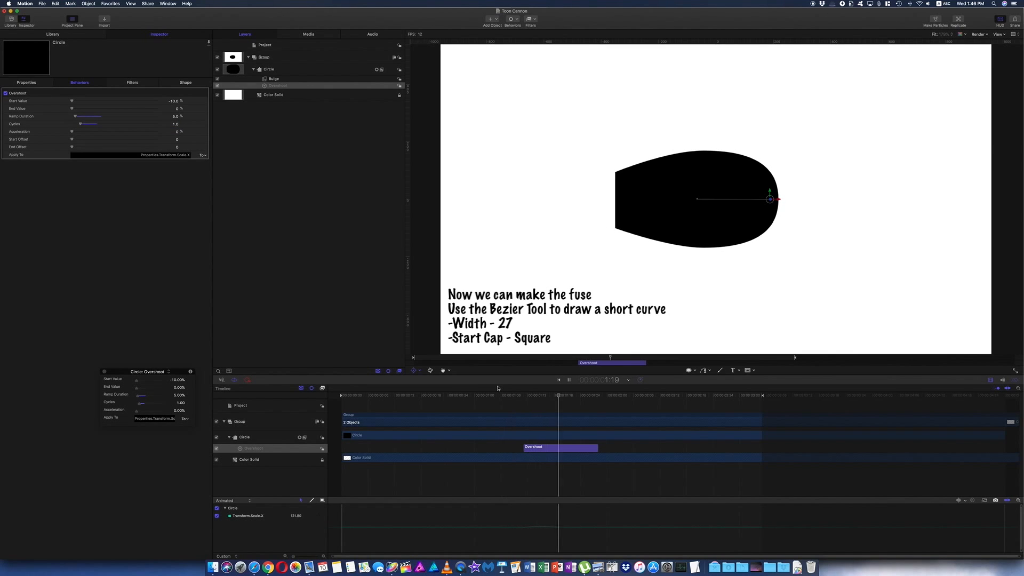
left_click(525, 394)
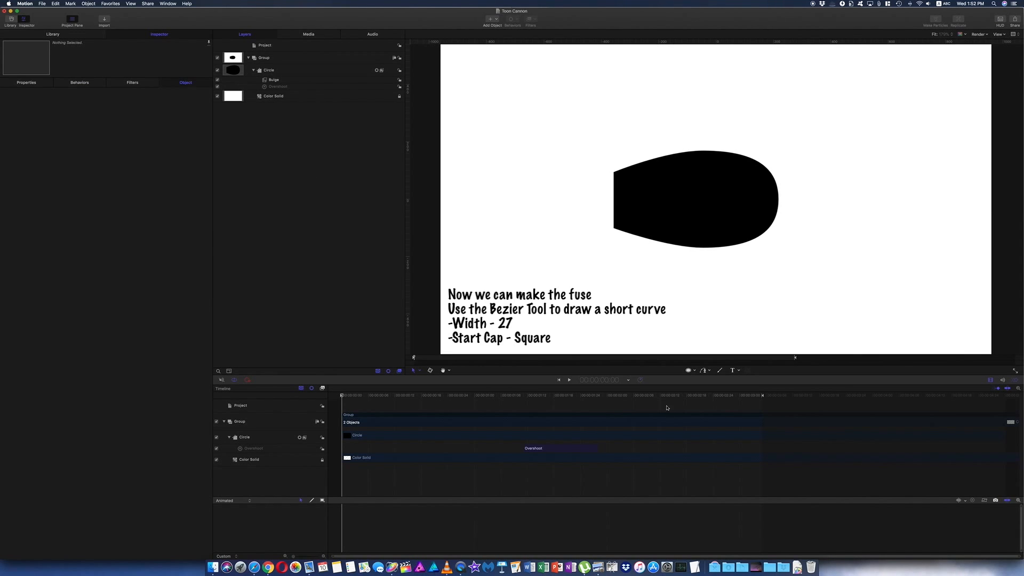
- Draw a short curved fuse beside the cannon's narrow end with the Bezier tool, using outline width 27 and a Square start cap
left_click(703, 370)
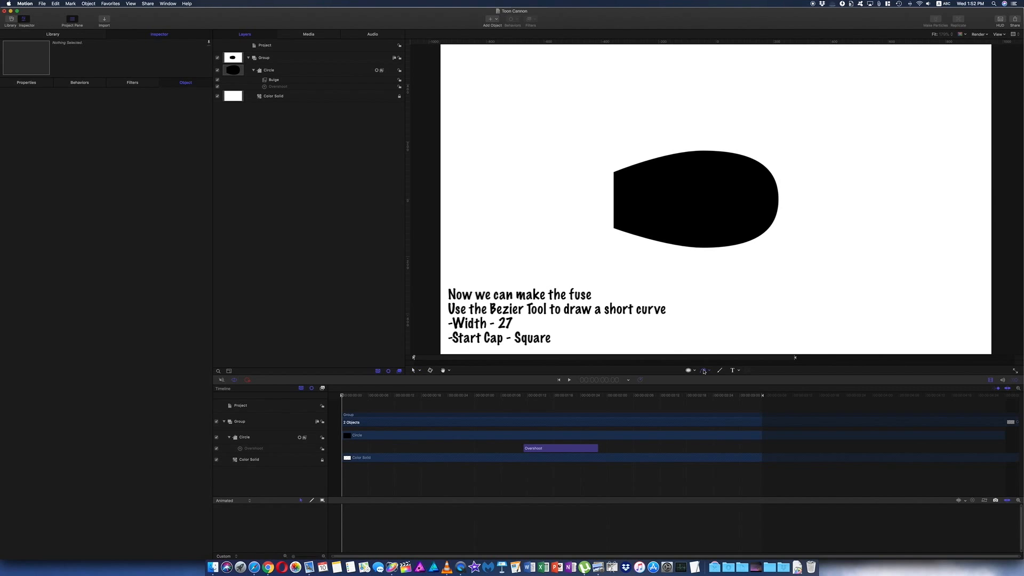
left_click(556, 147)
left_click_drag(528, 182, 527, 212)
key("Return")
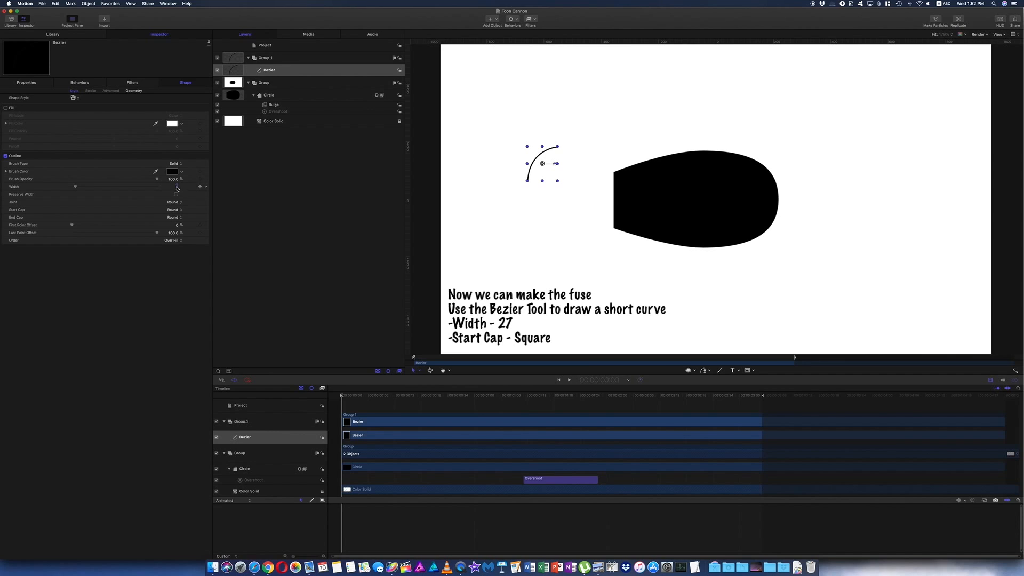
left_click_drag(177, 188, 193, 188)
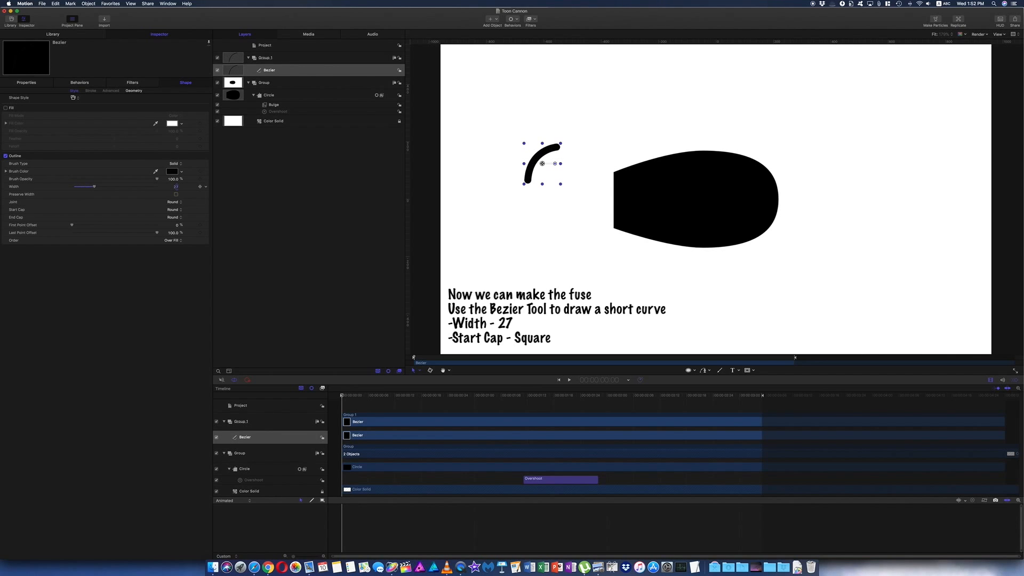
left_click(181, 209)
- Place the playhead at 1:00, add the Write On shape behavior to the fuse, and trim its out point there
left_click_drag(465, 416, 524, 418)
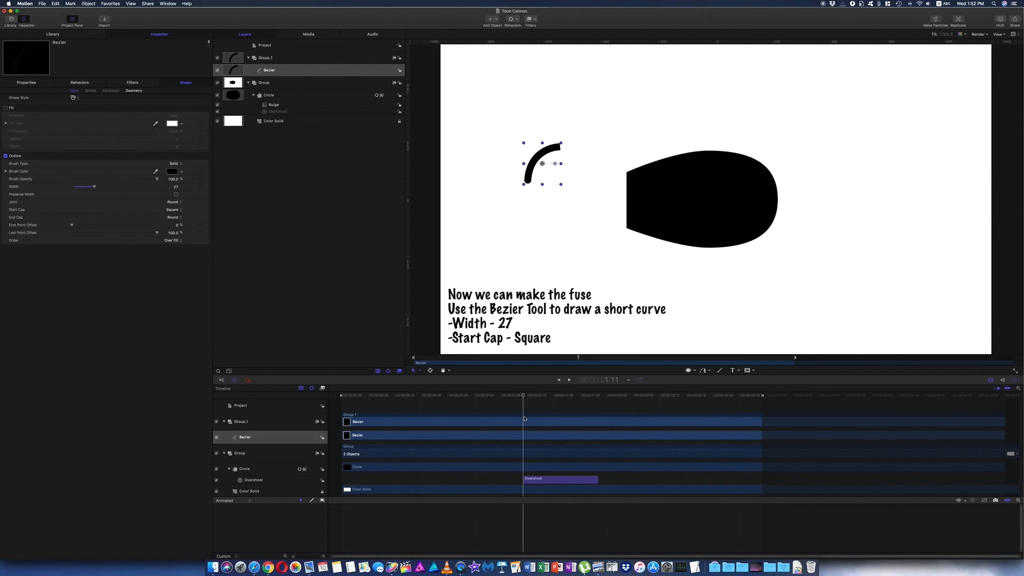
left_click_drag(524, 419, 475, 411)
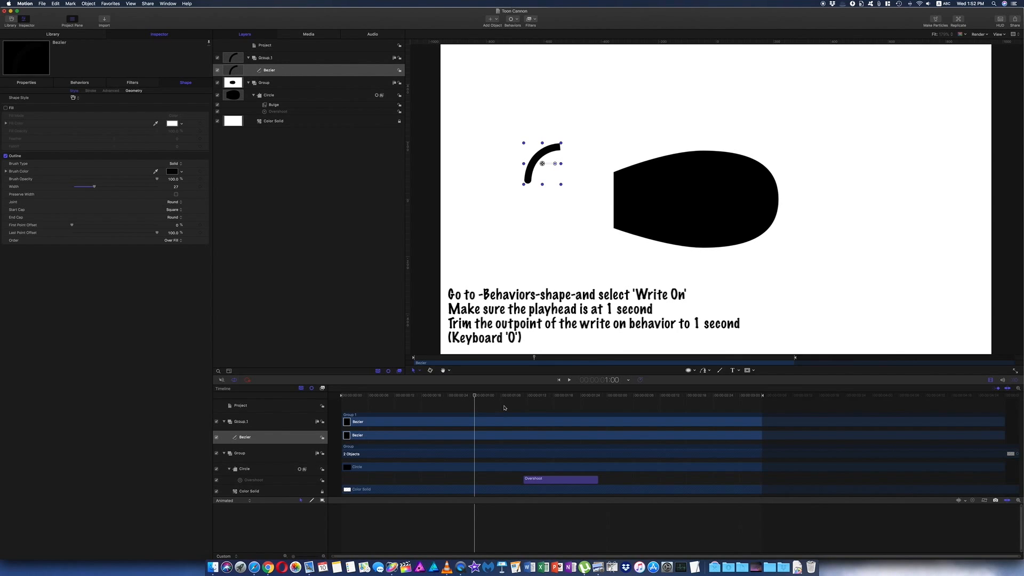
left_click(517, 23)
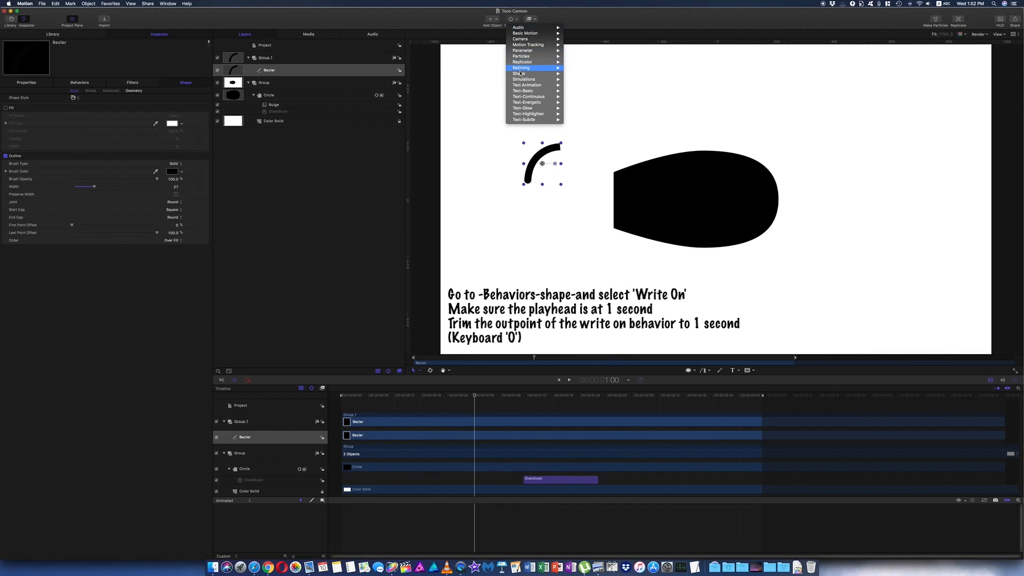
mouse_move(533, 74)
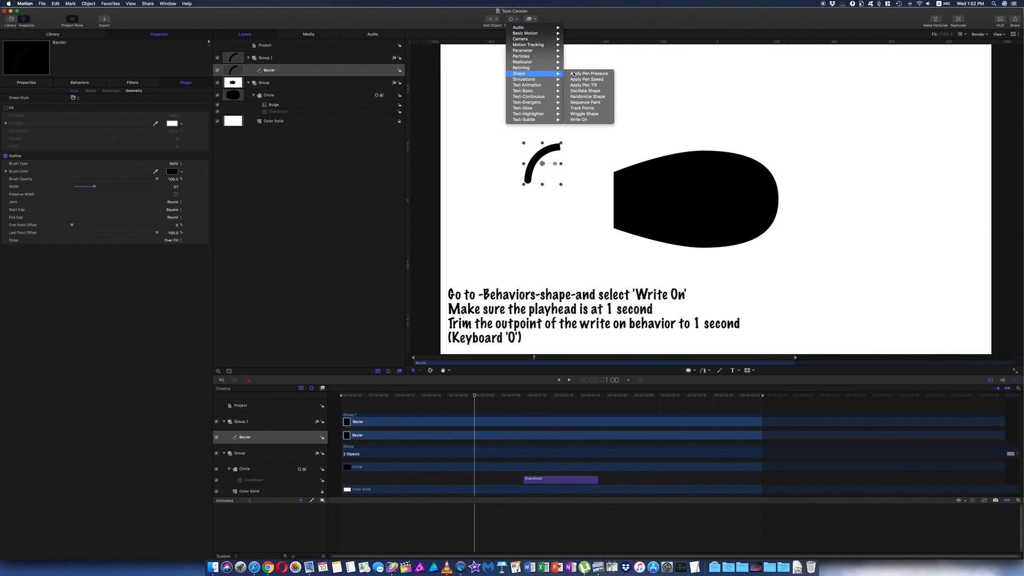
left_click(577, 119)
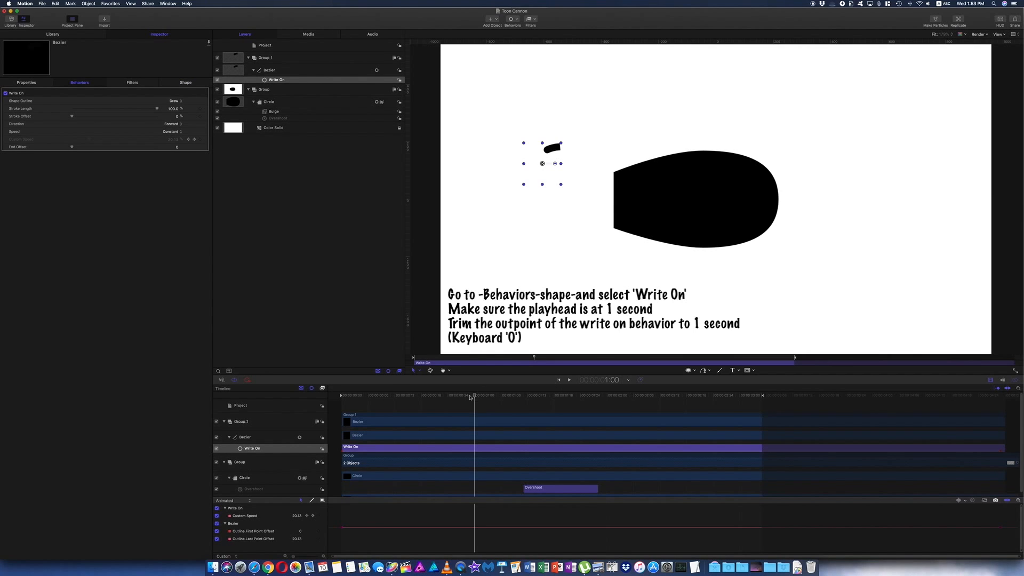
key("o")
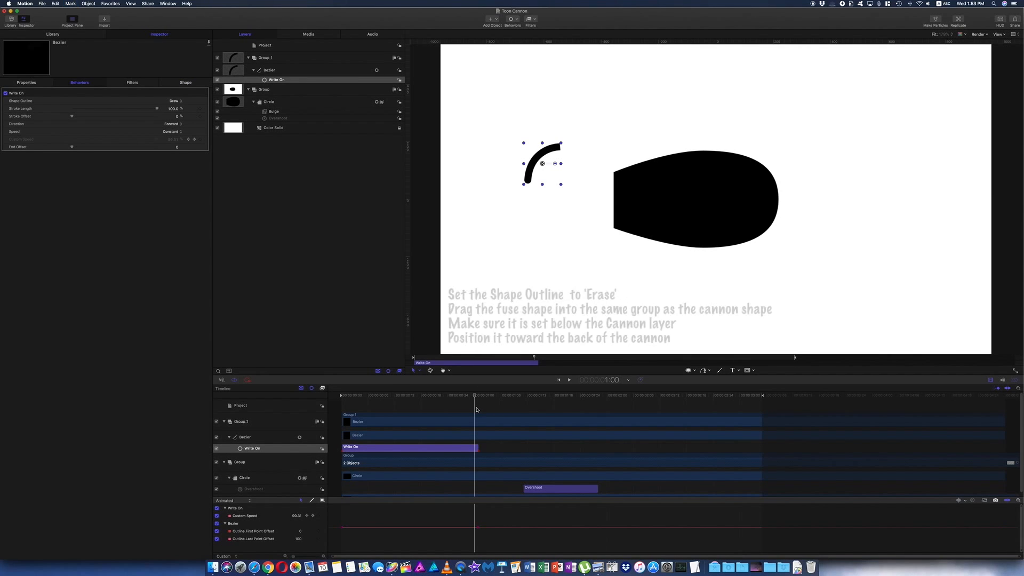
- Set the Write On behavior's Shape Outline to Erase and check the burning fuse at frame 20
left_click(180, 102)
left_click(180, 110)
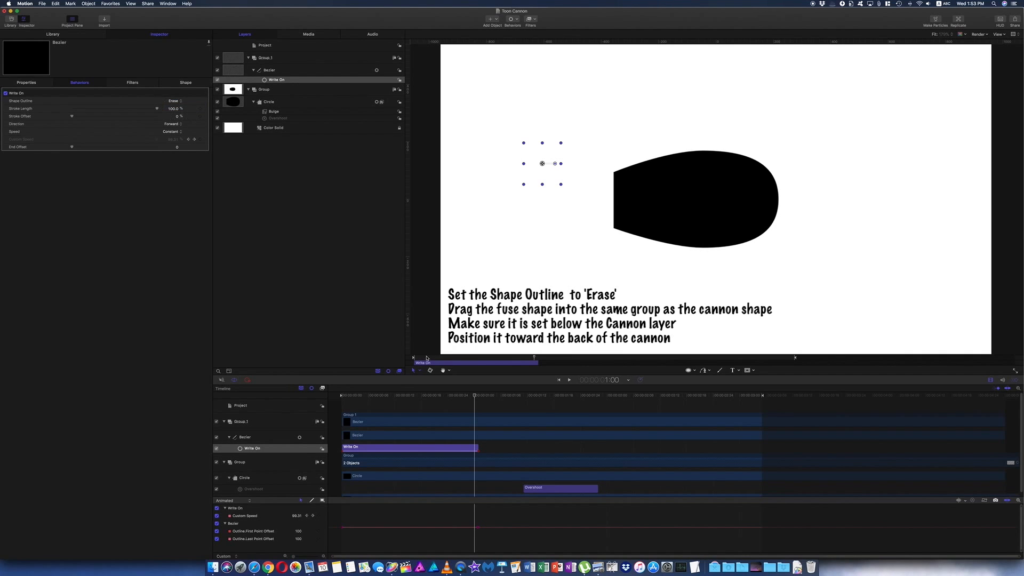
mouse_move(474, 396)
left_mouse_down()
mouse_move(341, 395)
mouse_move(373, 368)
mouse_move(430, 367)
mouse_move(354, 363)
mouse_move(432, 378)
left_mouse_up()
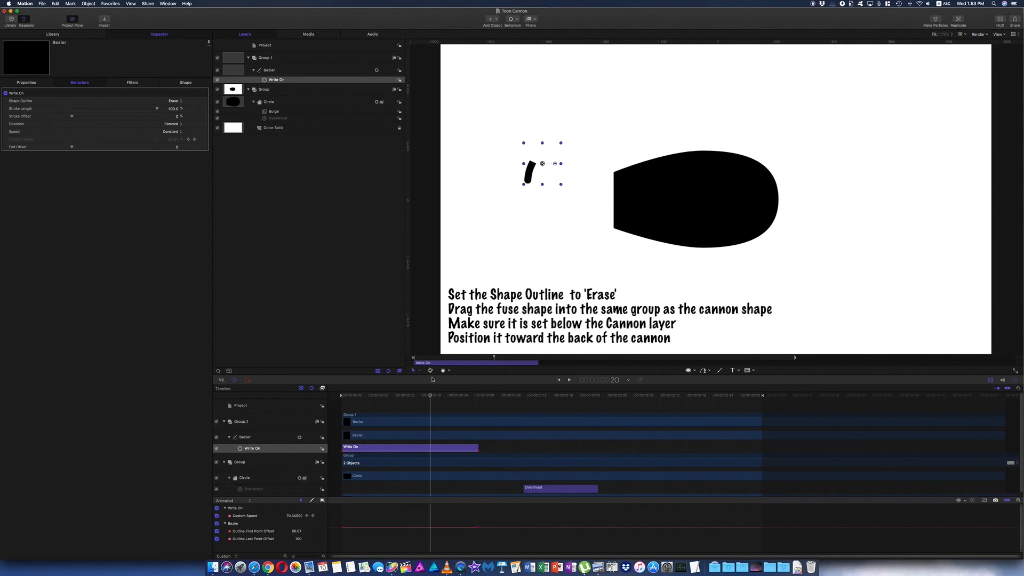
- Move the fuse's Bezier layer into the group holding the cannon and order it below the Circle layer
left_click(270, 70)
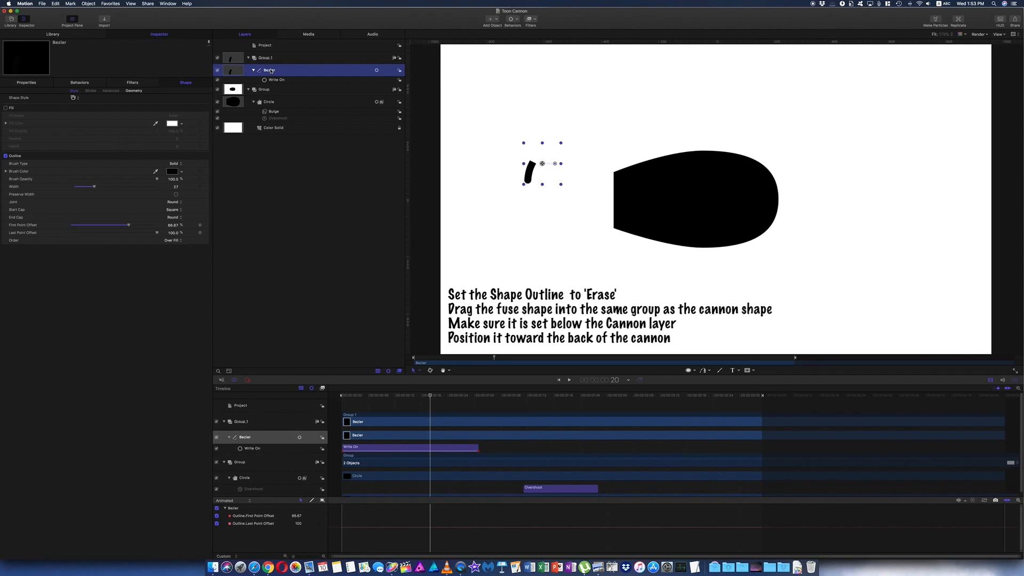
left_click_drag(270, 71, 267, 92)
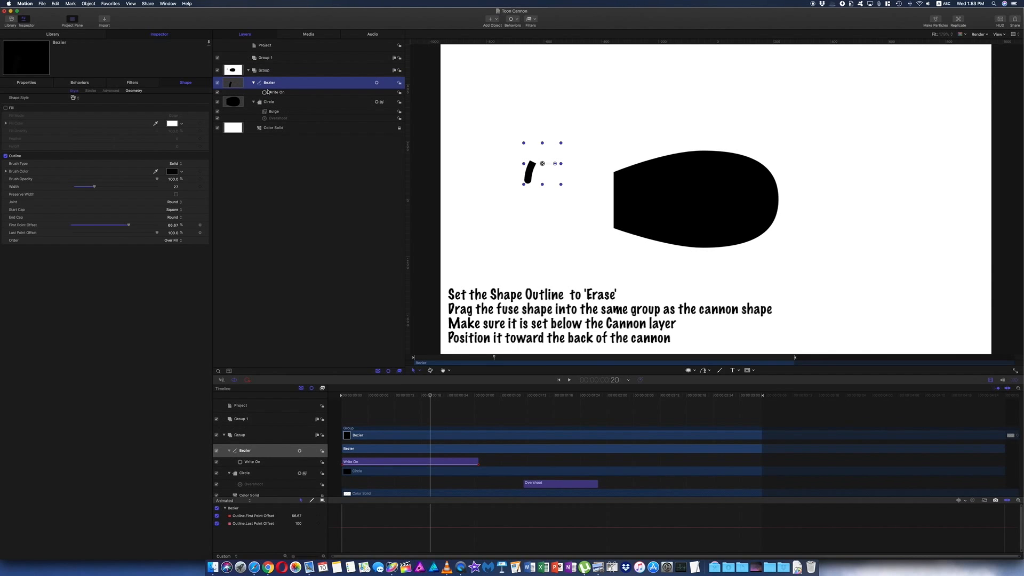
key("super+z")
left_click_drag(271, 73, 263, 95)
key("super+bracketleft")
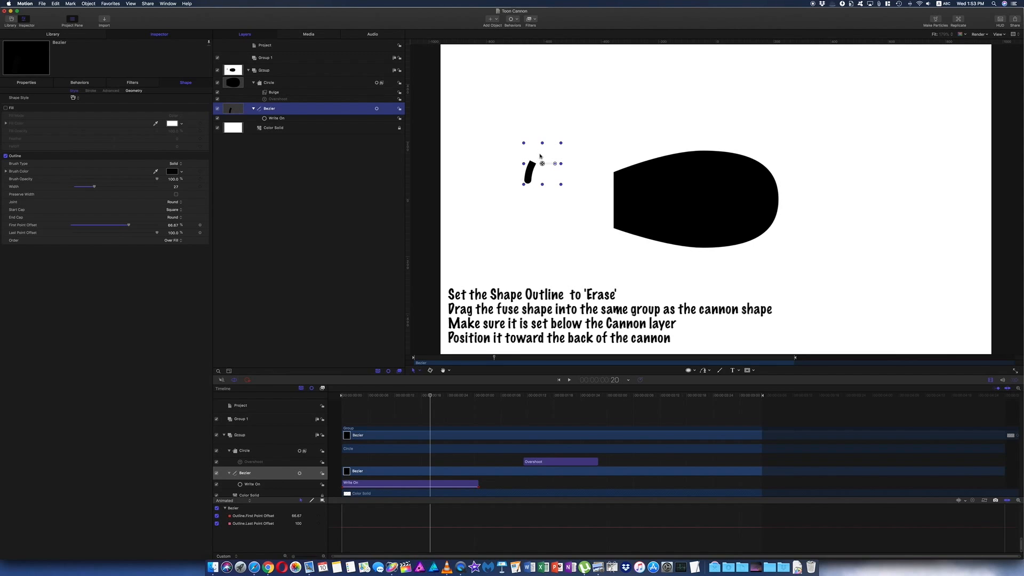
- Position and rotate the fuse at the upper back of the cannon's rounded end and scrub through its burn
left_click_drag(544, 164, 769, 159)
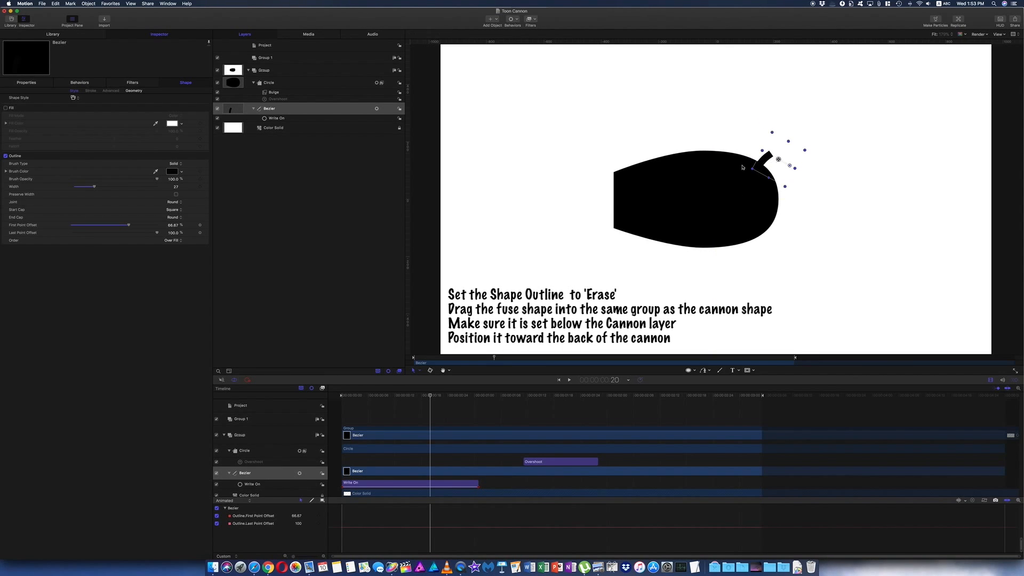
left_click_drag(432, 397, 285, 378)
left_click_drag(350, 395, 478, 395)
left_click_drag(784, 157, 781, 157)
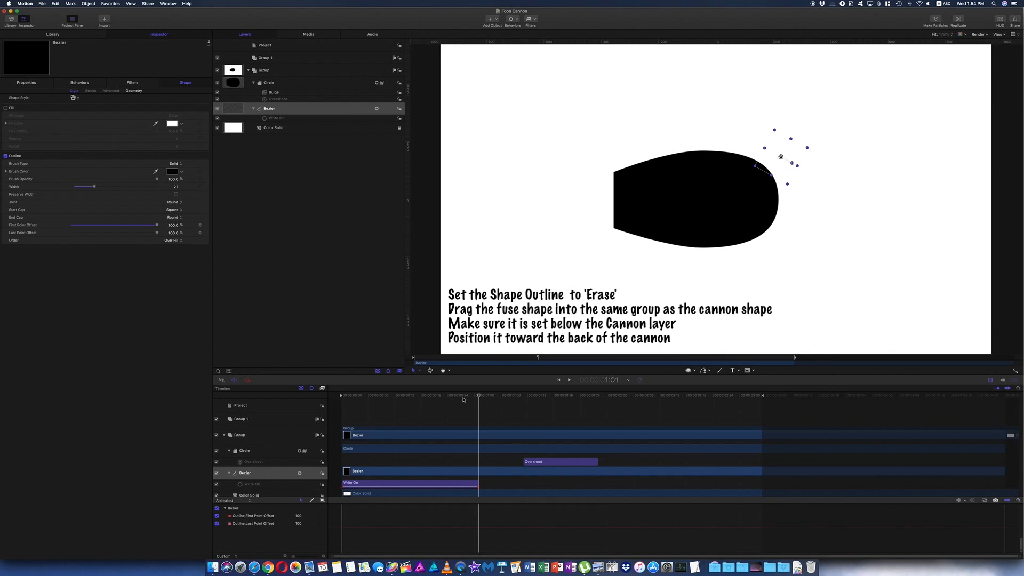
left_click_drag(479, 396, 317, 384)
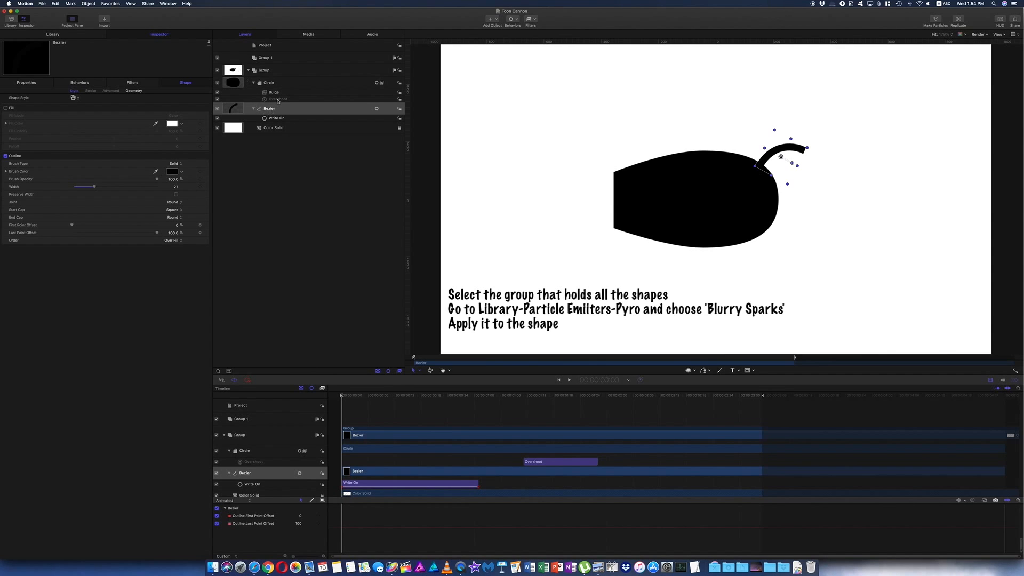
- Apply the Blurry Sparks particle emitter from the Pyro category to the group holding the cannon and fuse
left_click(261, 70)
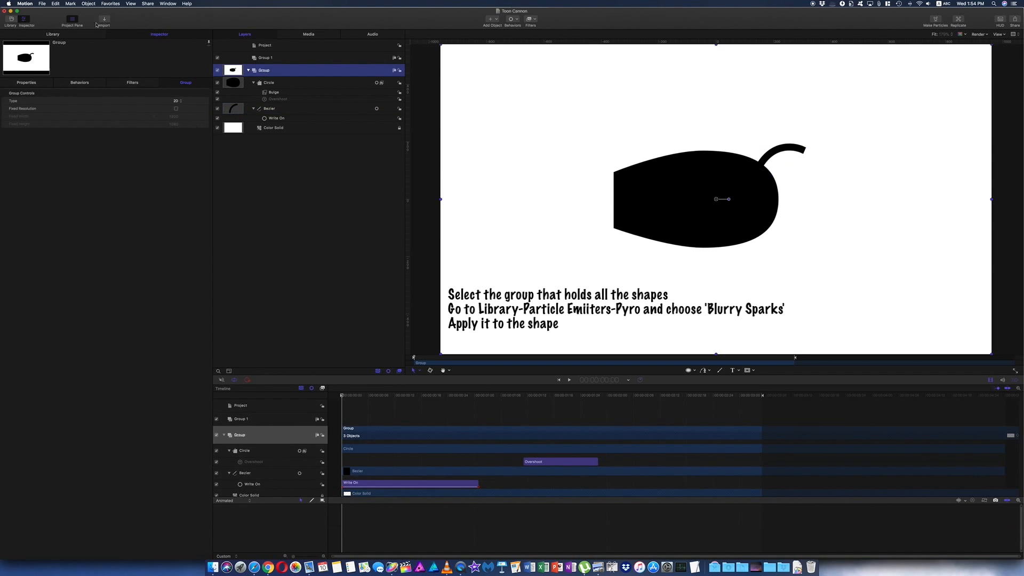
left_click(57, 35)
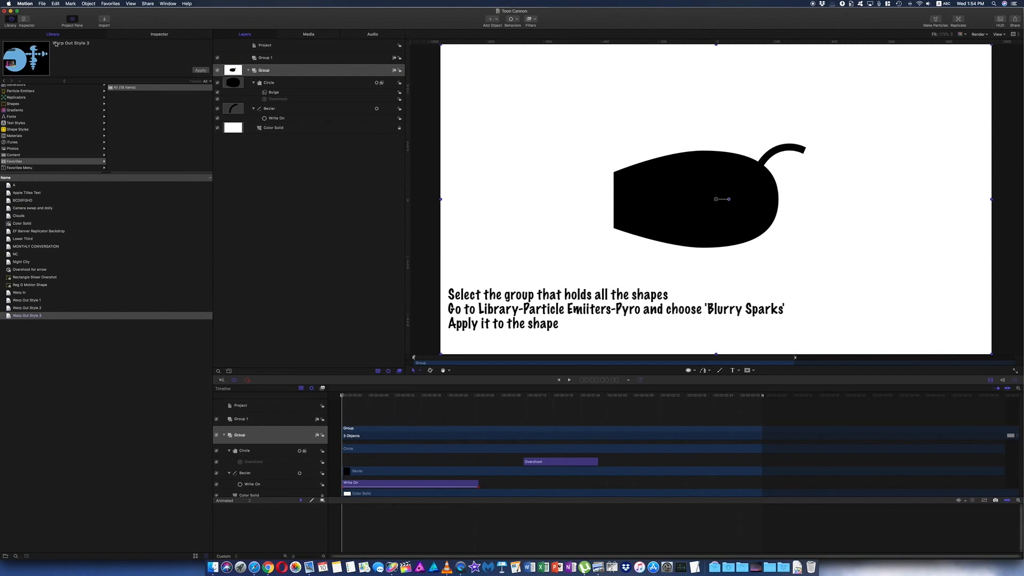
left_click(22, 91)
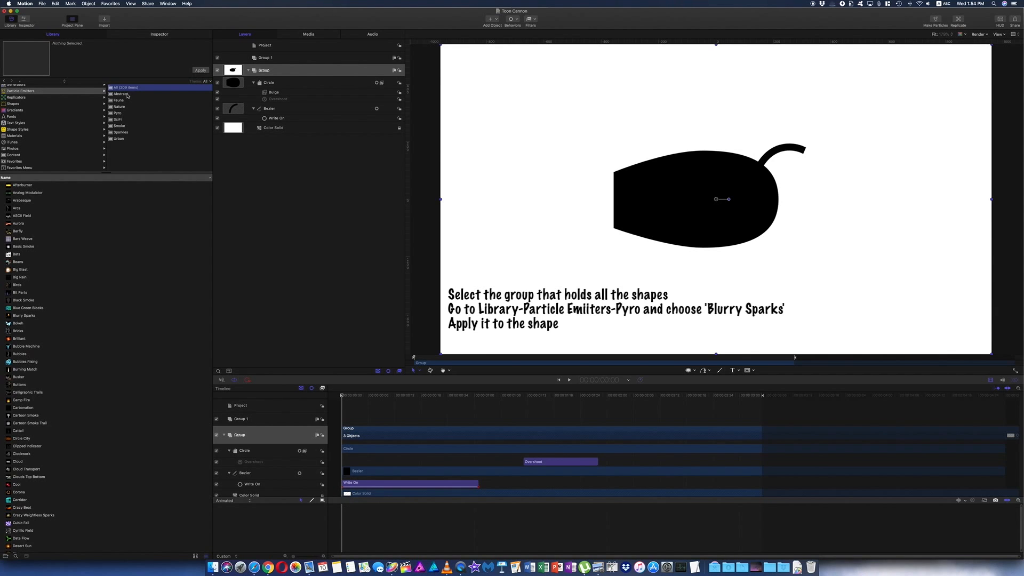
left_click(118, 113)
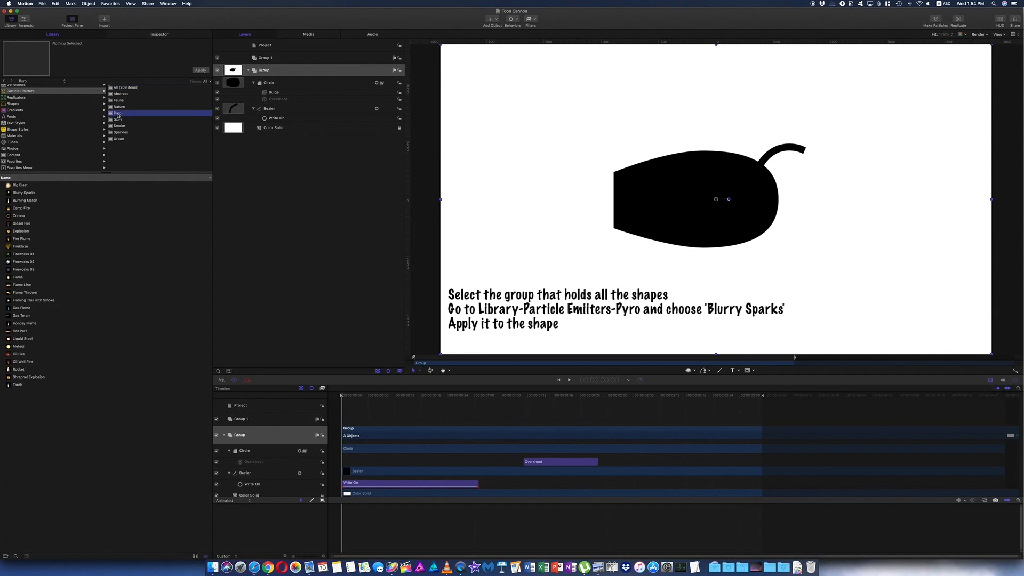
left_click(31, 194)
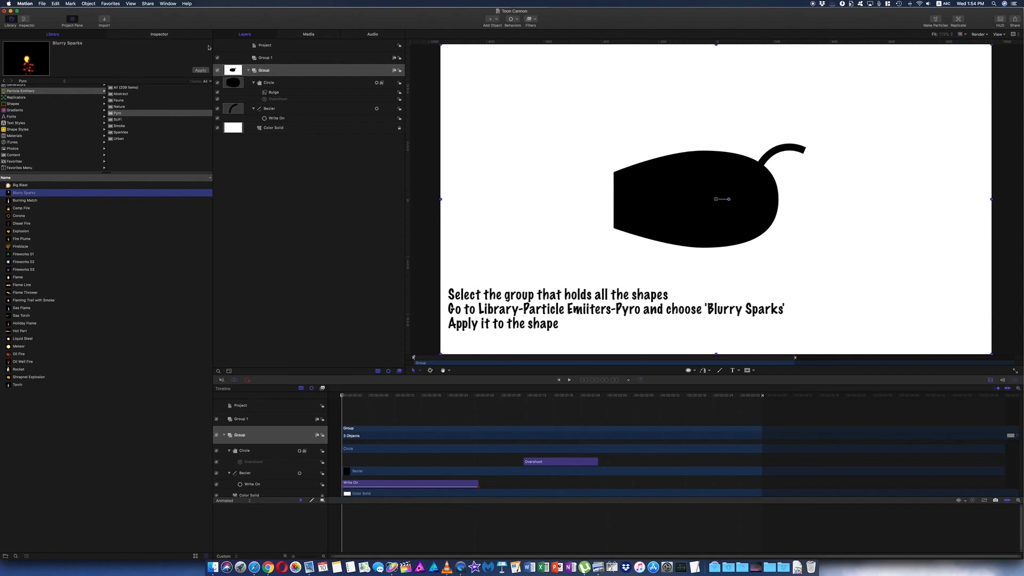
left_click(200, 71)
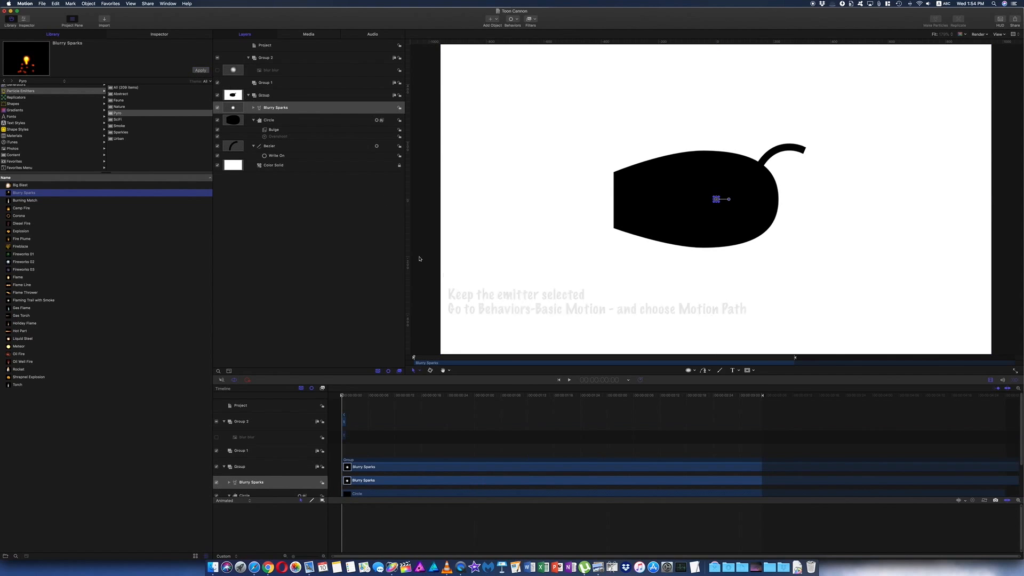
- At frame 24, move the sparks emitter beside the fuse's free end and add the Motion Path behavior to it
left_click_drag(341, 396, 448, 397)
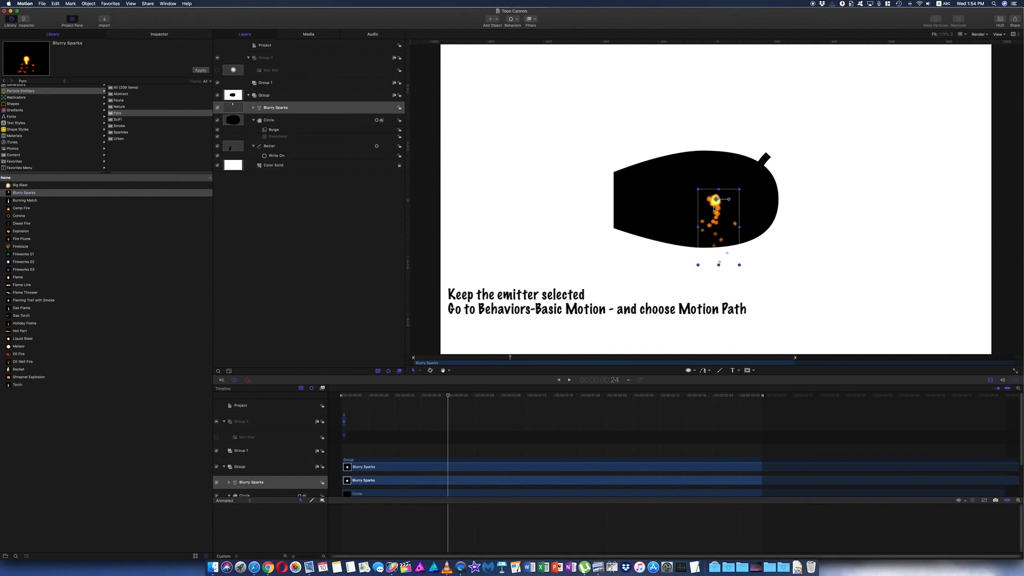
left_click_drag(716, 200, 818, 145)
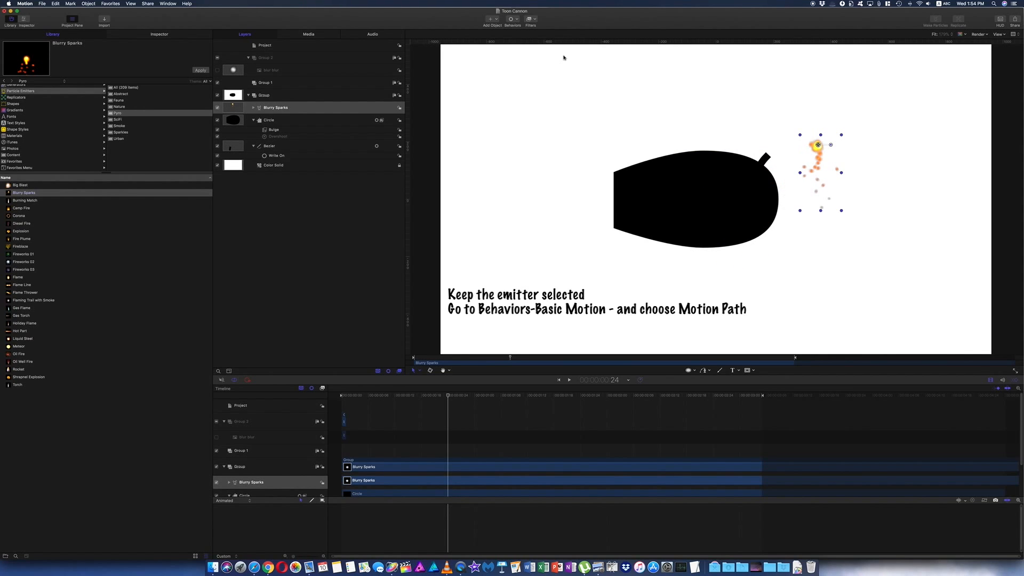
left_click(518, 21)
mouse_move(552, 33)
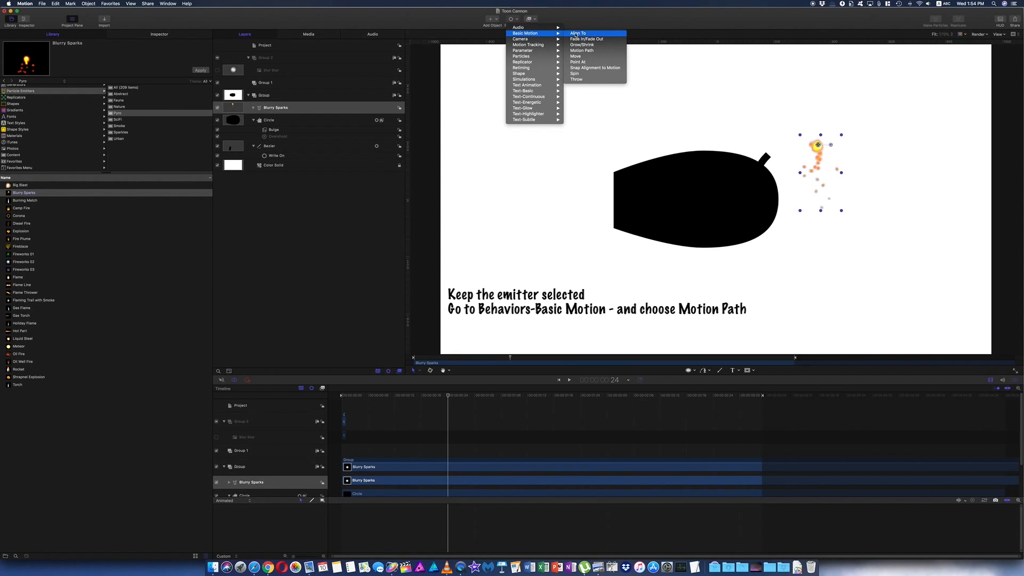
left_click(581, 50)
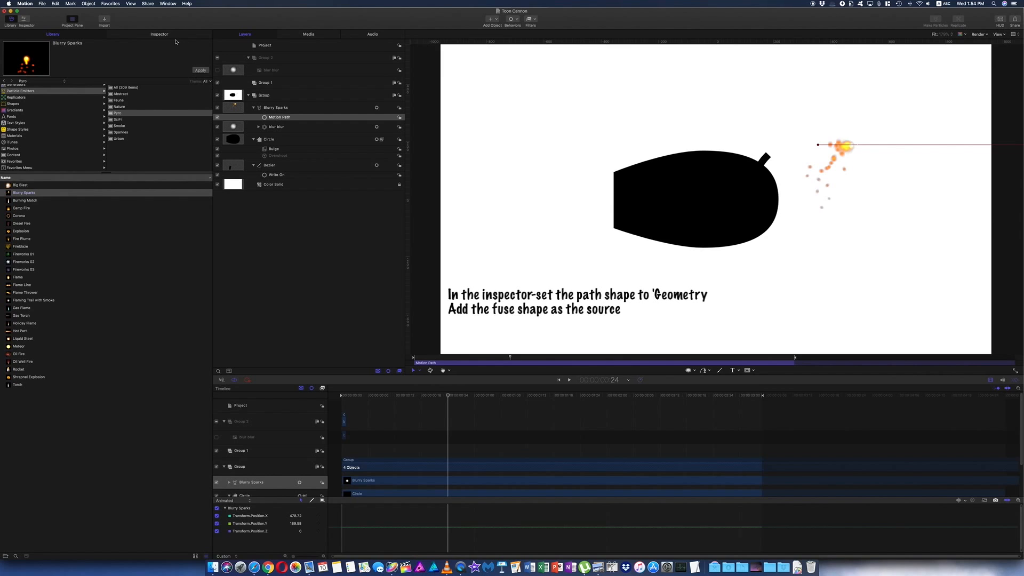
left_click(159, 34)
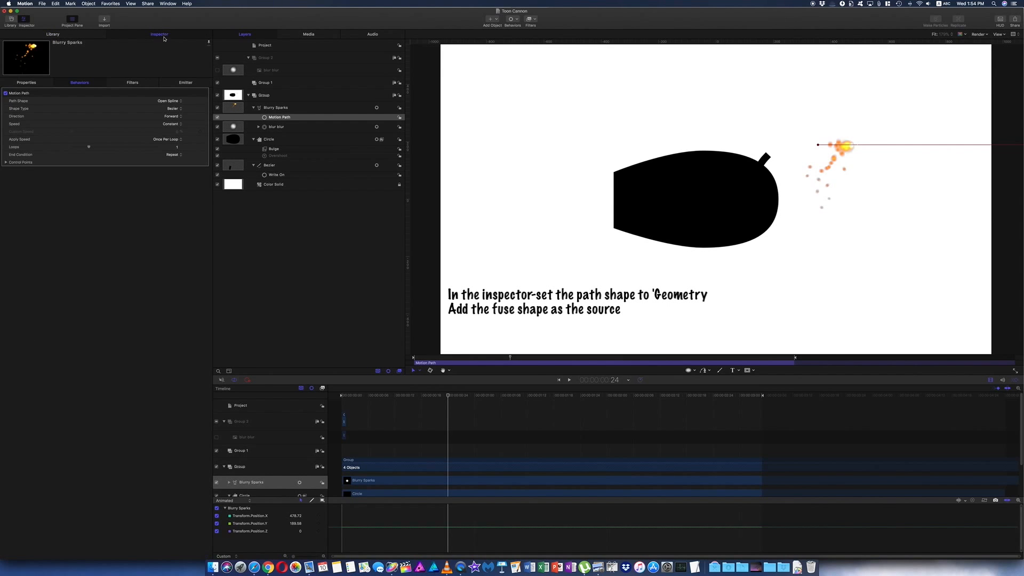
left_click(185, 82)
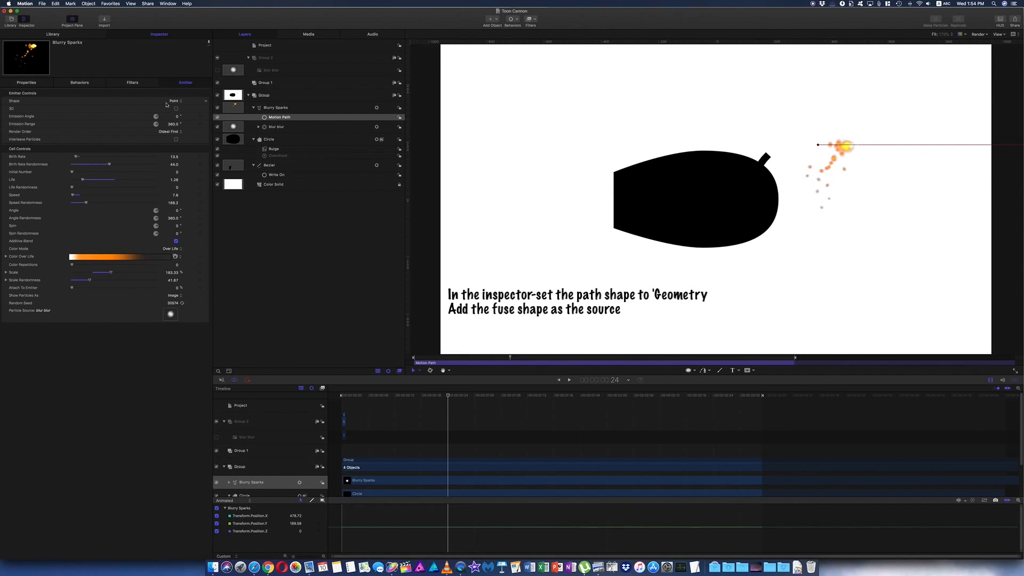
left_click(181, 102)
left_click(181, 46)
left_click(266, 110)
- Set the Motion Path behavior's Path Shape to Geometry and assign the fuse's Bezier shape as the Shape Source
left_click(272, 118)
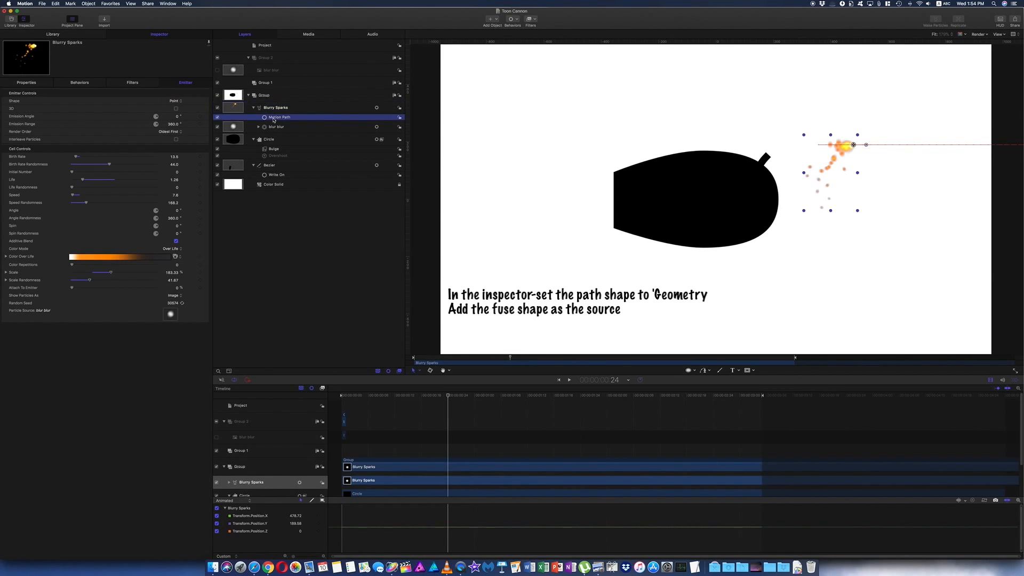
left_click(181, 101)
left_click(182, 129)
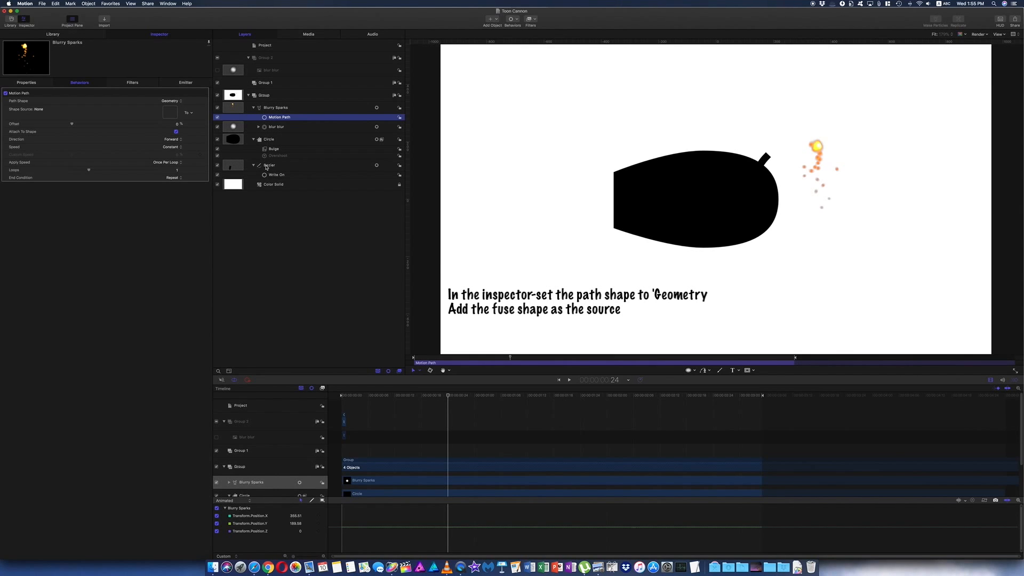
left_click_drag(266, 167, 171, 112)
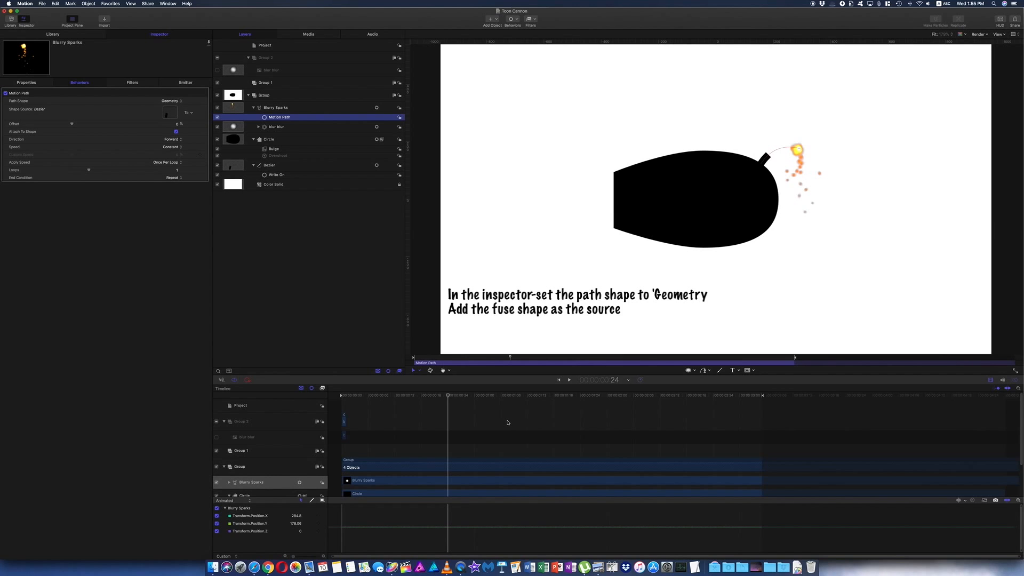
- Trim the Motion Path behavior's out point to match the end of the fuse's Write On behavior
scroll(507, 422, "down", 5)
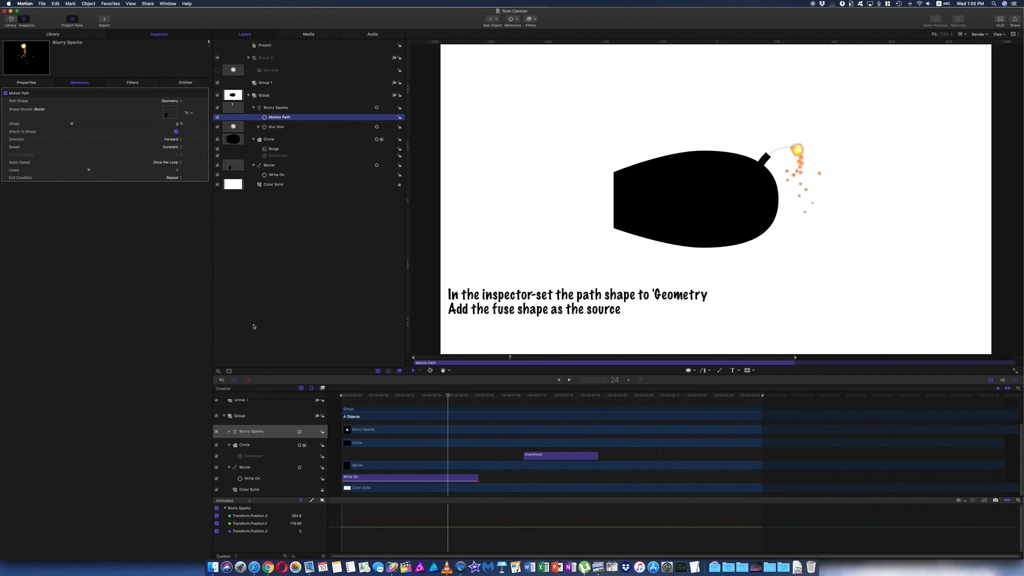
left_click(229, 432)
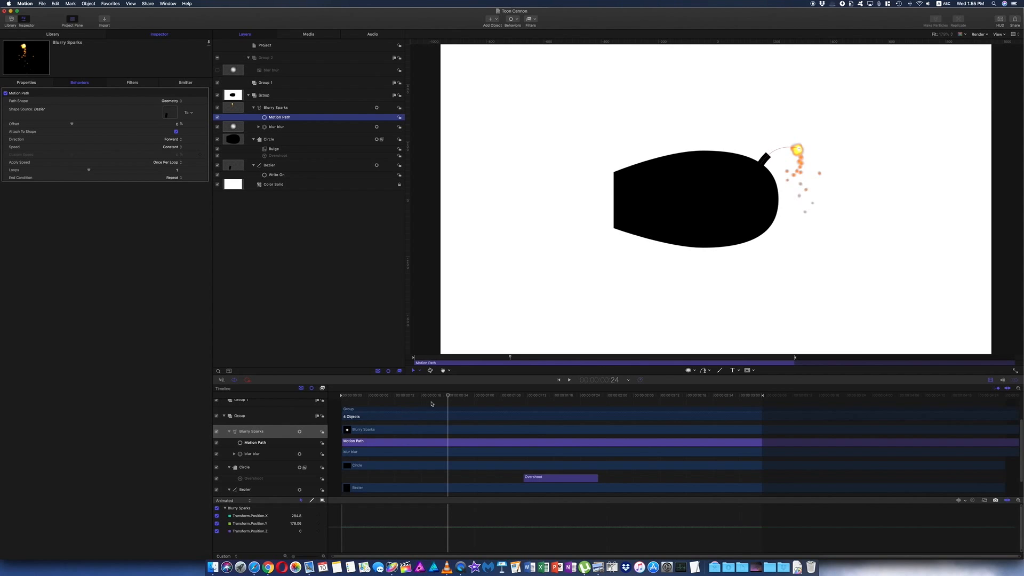
mouse_move(448, 396)
left_mouse_down()
mouse_move(477, 399)
mouse_move(341, 397)
left_mouse_up()
key("o")
key("o")
- Play the animation from the start to check how the sparks follow the burning fuse
left_click(374, 287)
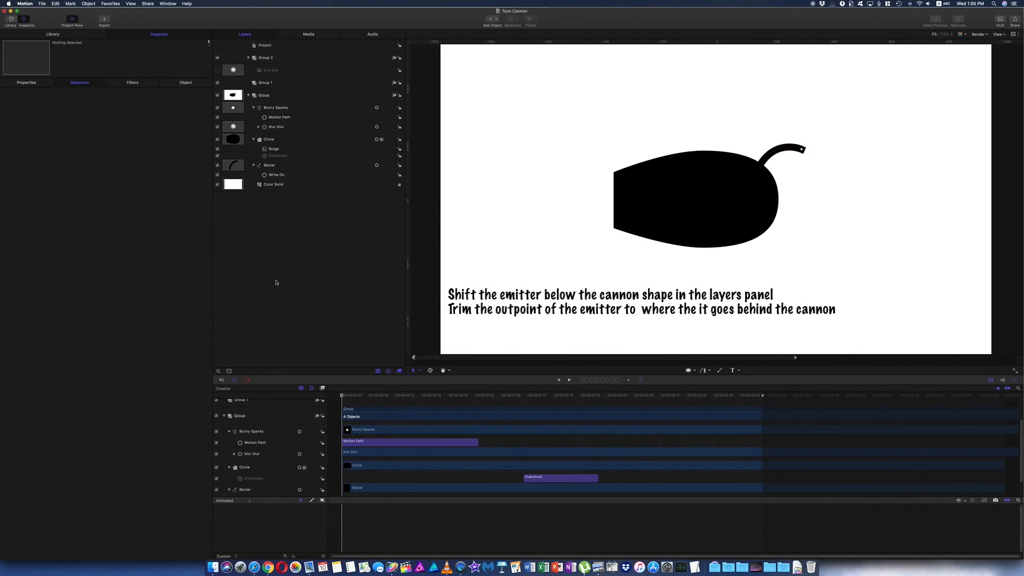
key("space")
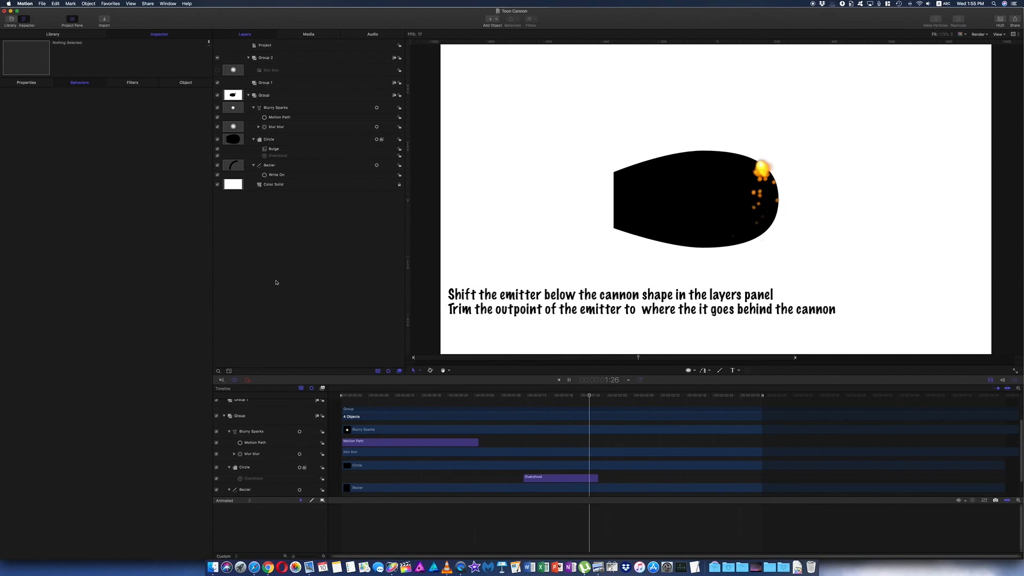
key("space")
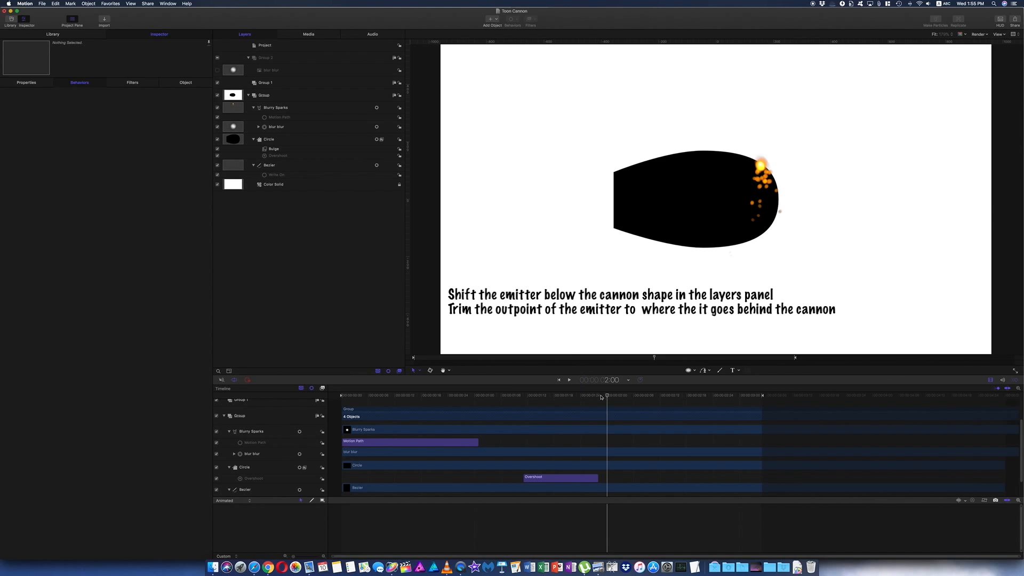
- Go to 1:01 and move the Blurry Sparks emitter below the cannon's Circle layer
left_click_drag(603, 396, 477, 384)
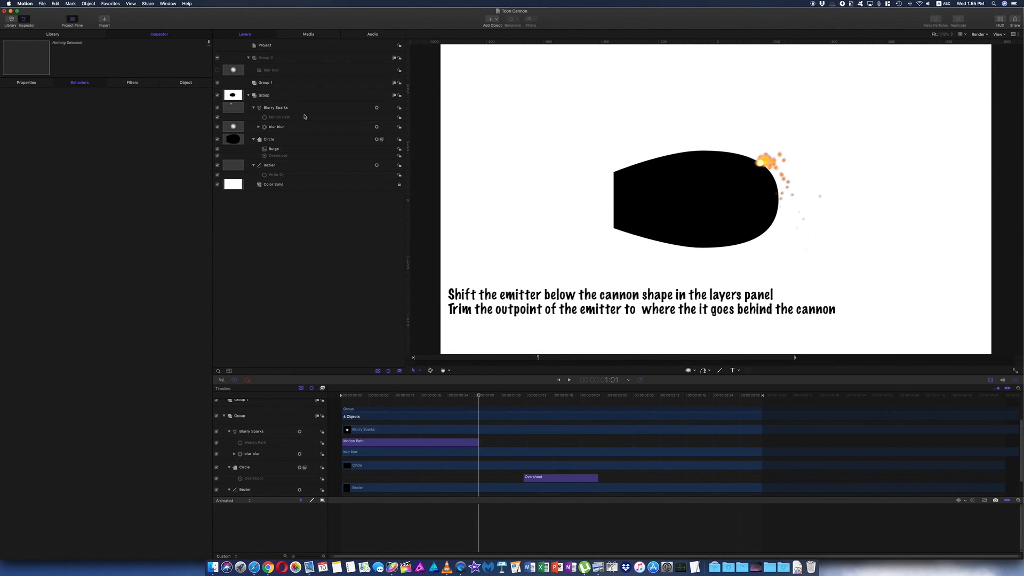
left_click(285, 109)
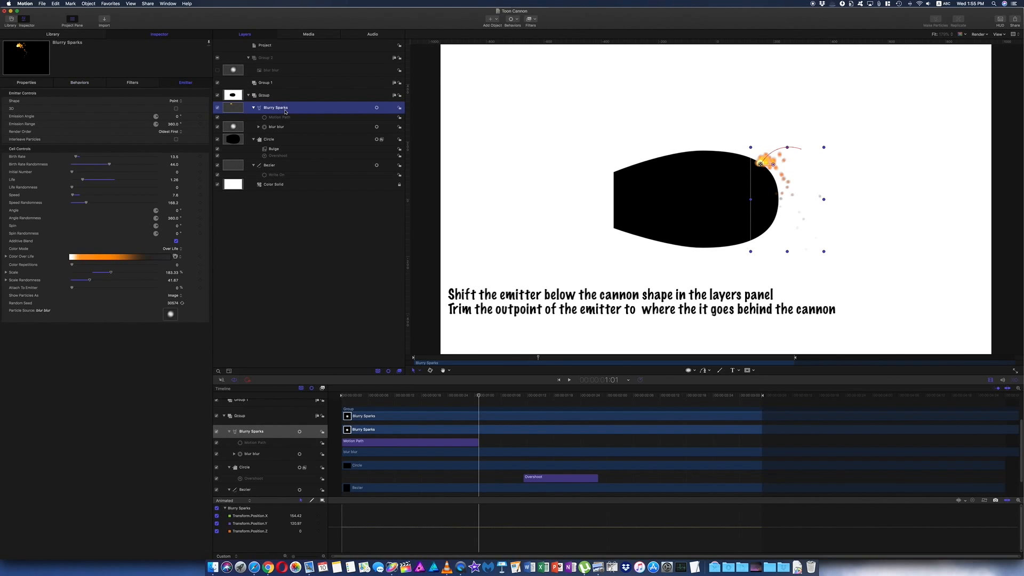
key("super+bracketleft")
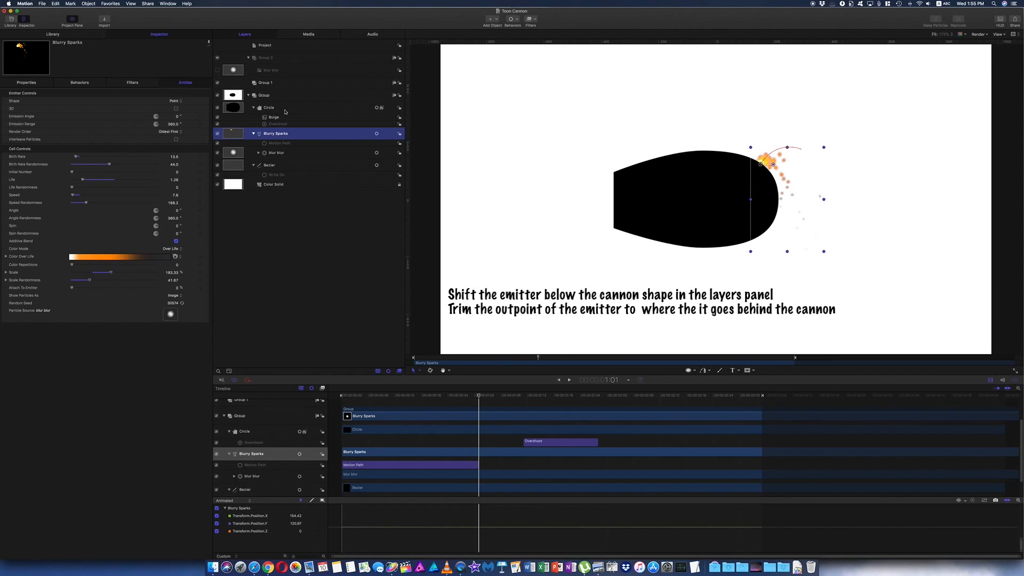
- Trim the Blurry Sparks emitter's out point to 1:04, around where the sparks pass behind the cannon
mouse_move(479, 396)
left_mouse_down()
mouse_move(514, 395)
mouse_move(381, 394)
mouse_move(486, 395)
left_mouse_up()
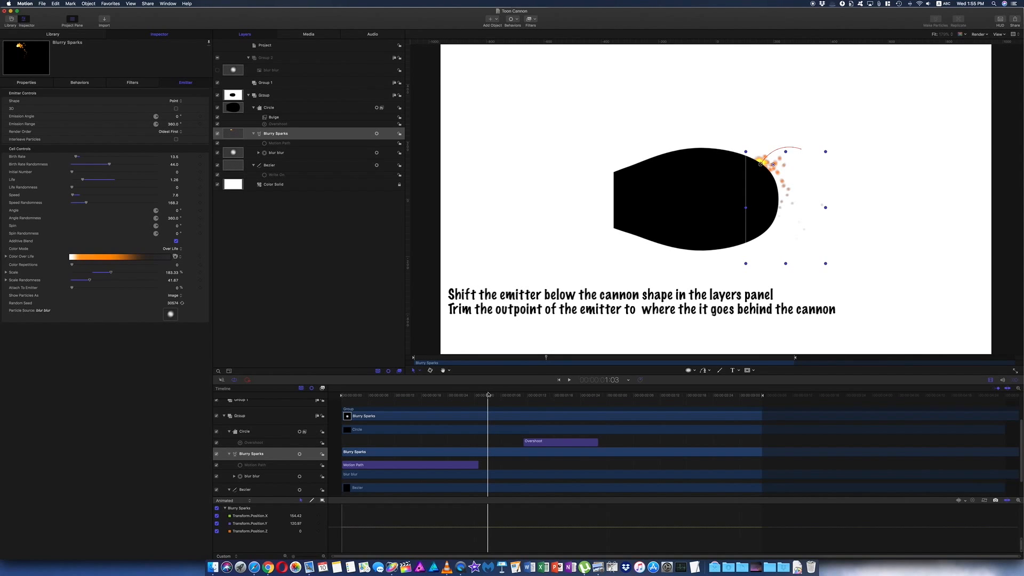
left_click_drag(489, 394, 491, 395)
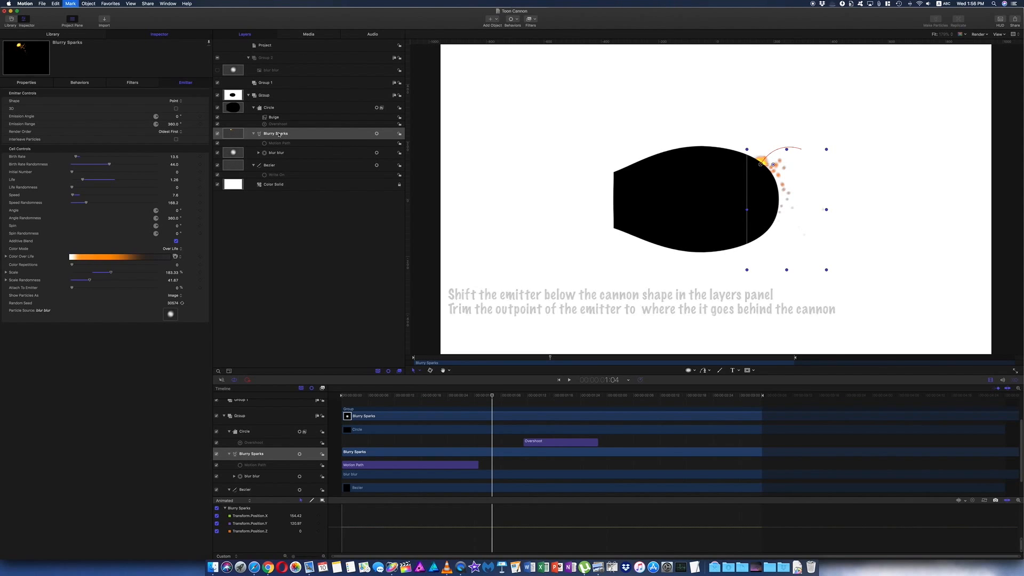
key("o")
- Deselect everything and preview the fuse, sparks and cannon recoil from the start
left_click_drag(493, 393, 390, 395)
key("space")
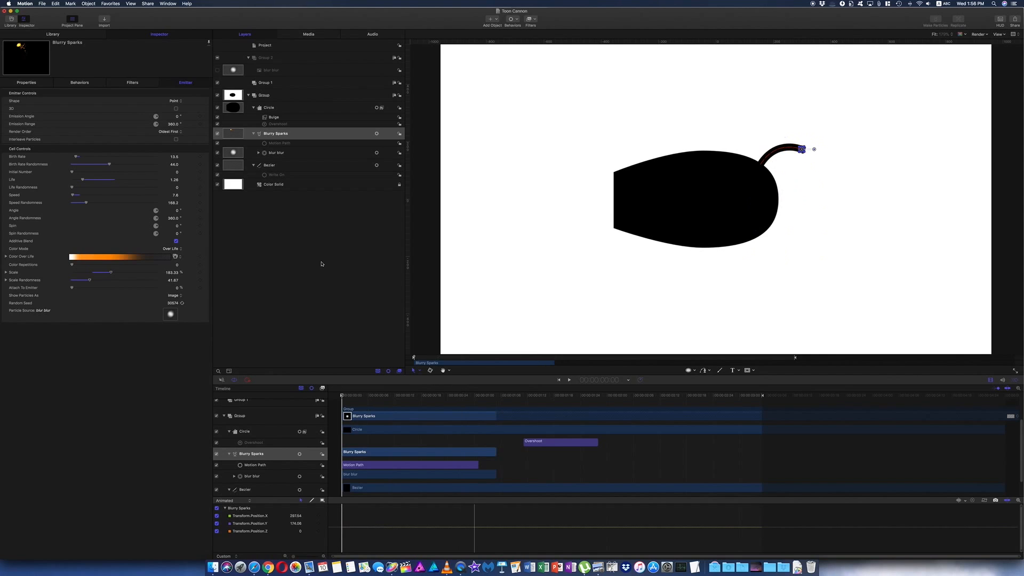
left_click(331, 264)
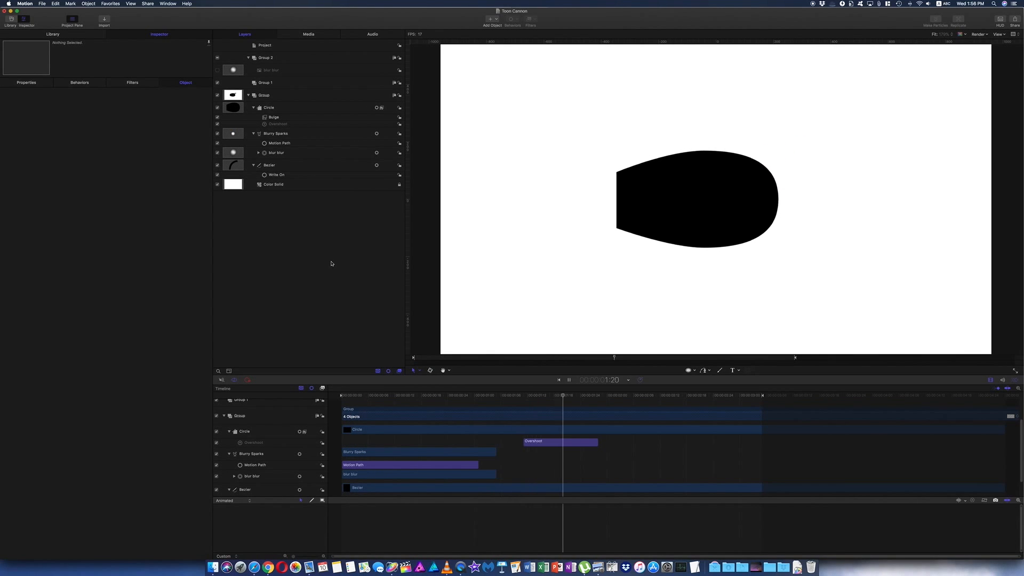
key("space")
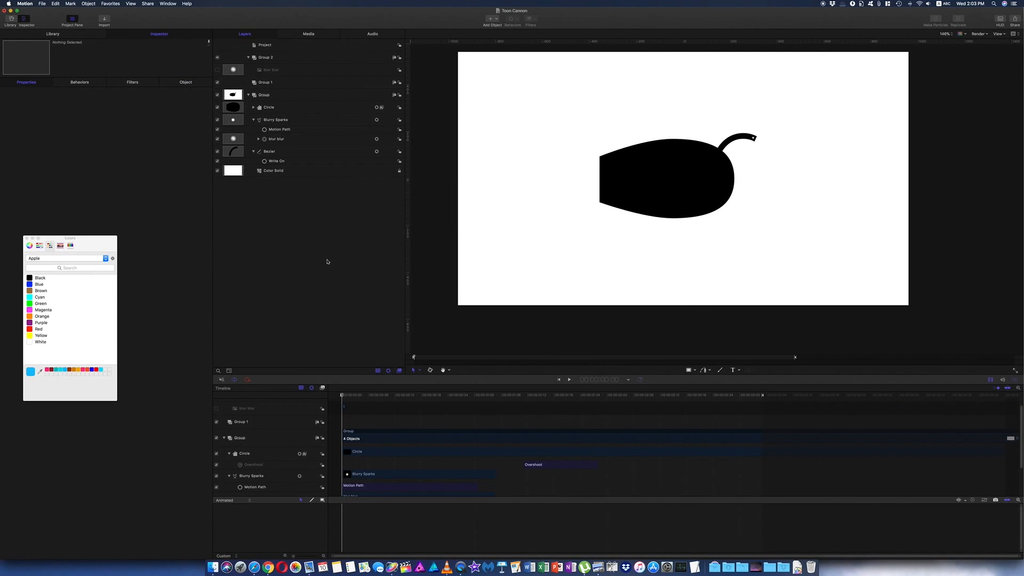
- Move the Color Solid out of the cannon's group into its own new group and name that group Background
left_click(284, 172)
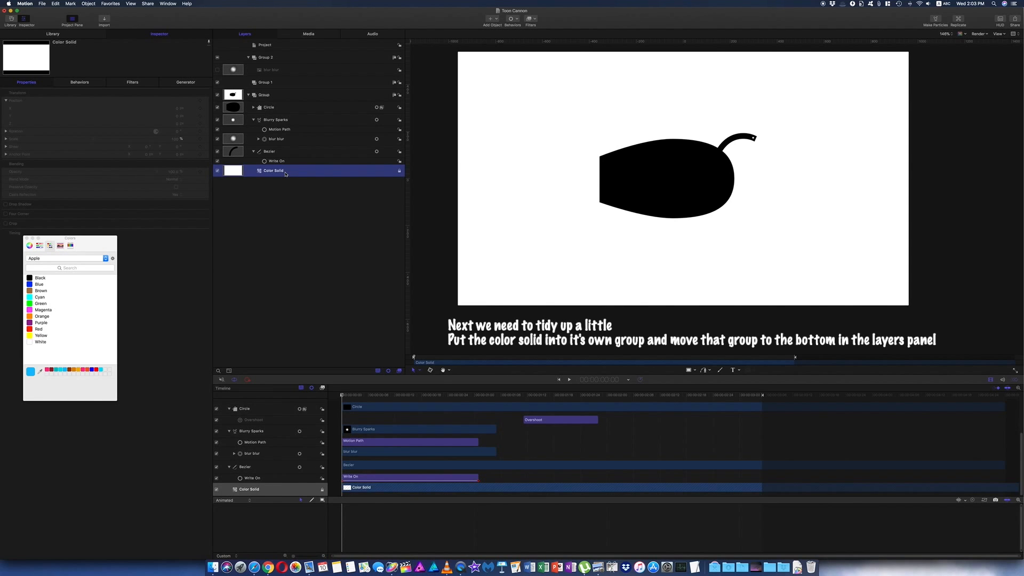
left_click_drag(285, 174, 261, 49)
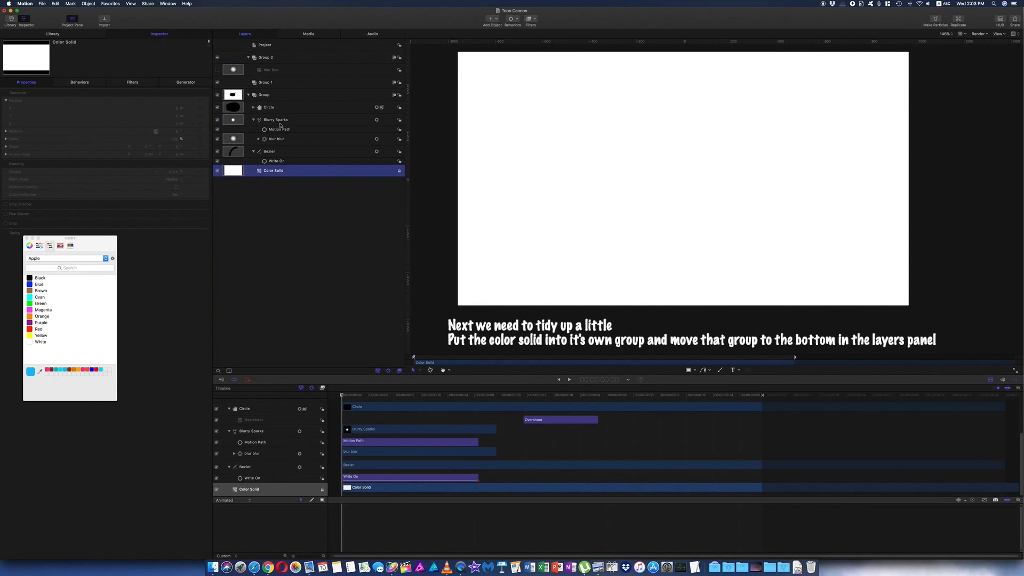
left_click(274, 57)
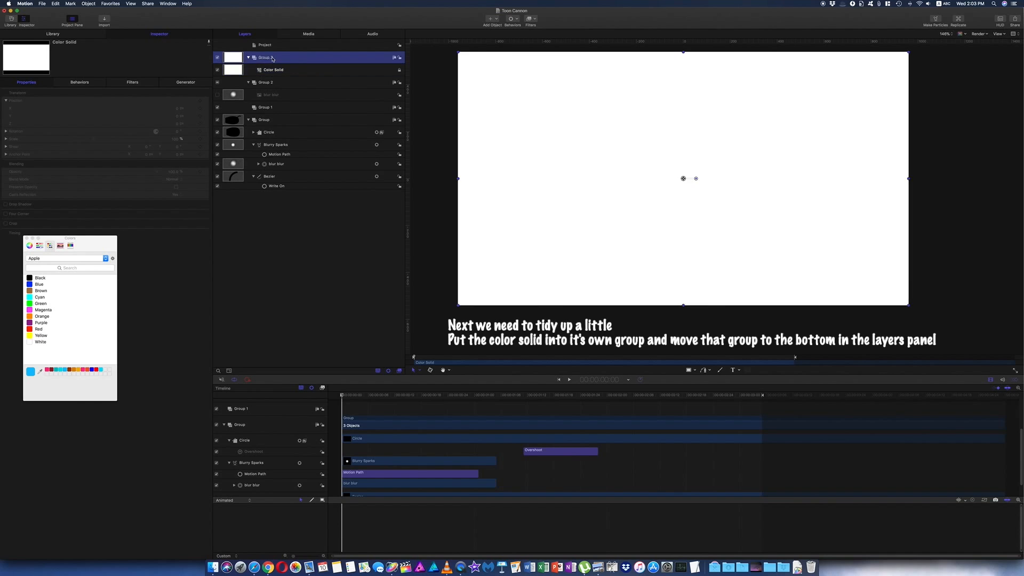
double_click(274, 58)
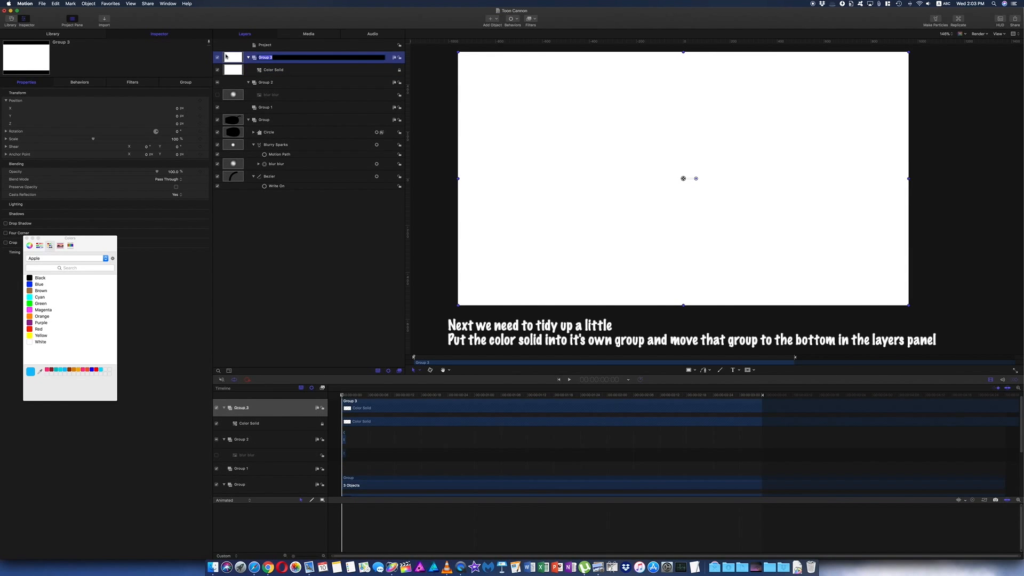
type("Background")
key("Return")
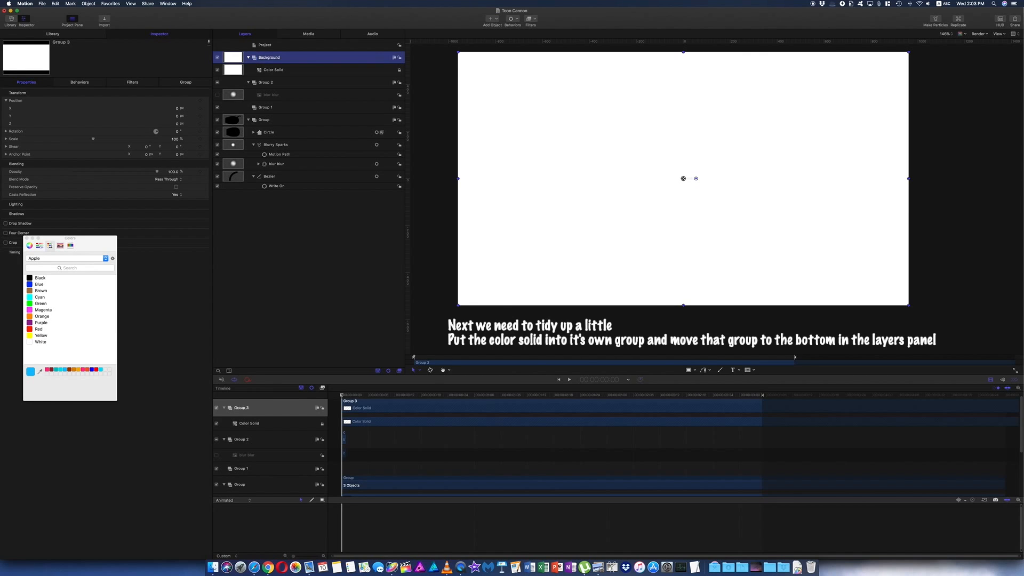
- Send the Background group beneath all other groups in the layer order and collapse it
key("super+bracketleft")
key("super+bracketleft")
key("super+bracketleft")
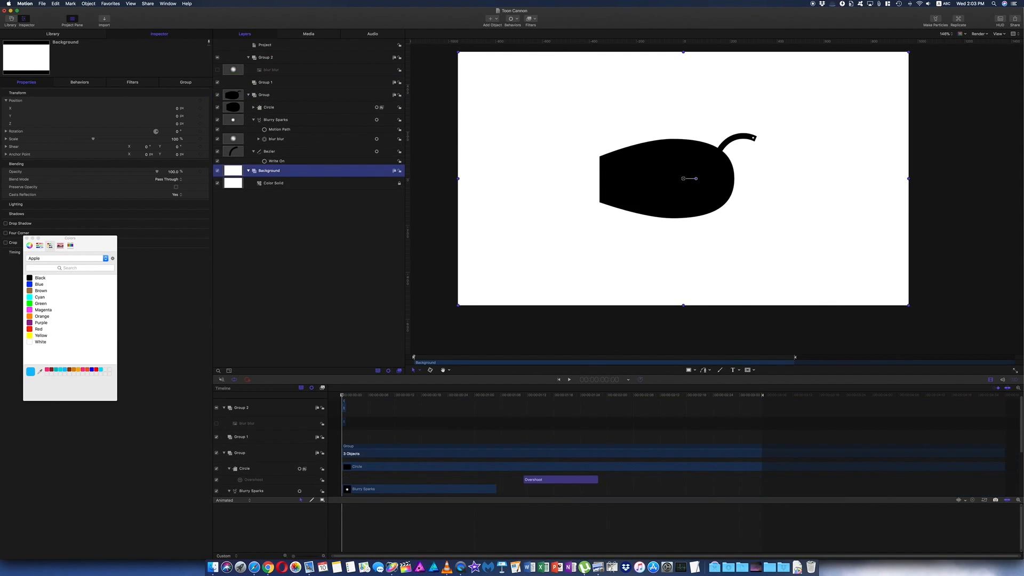
left_click(248, 171)
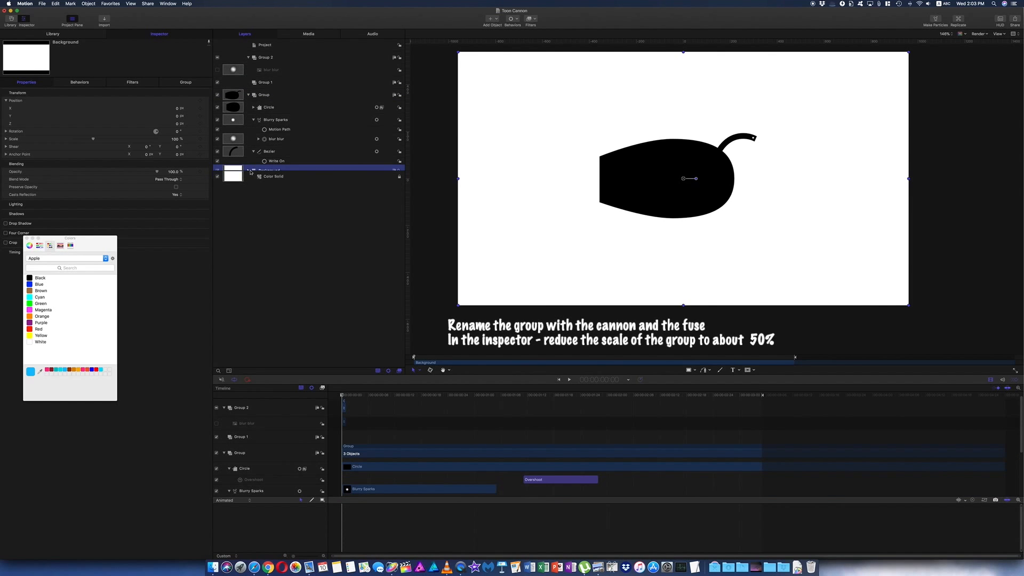
- Rename the group containing the circle, sparks and fuse as Cannon and Fuse
left_click(268, 96)
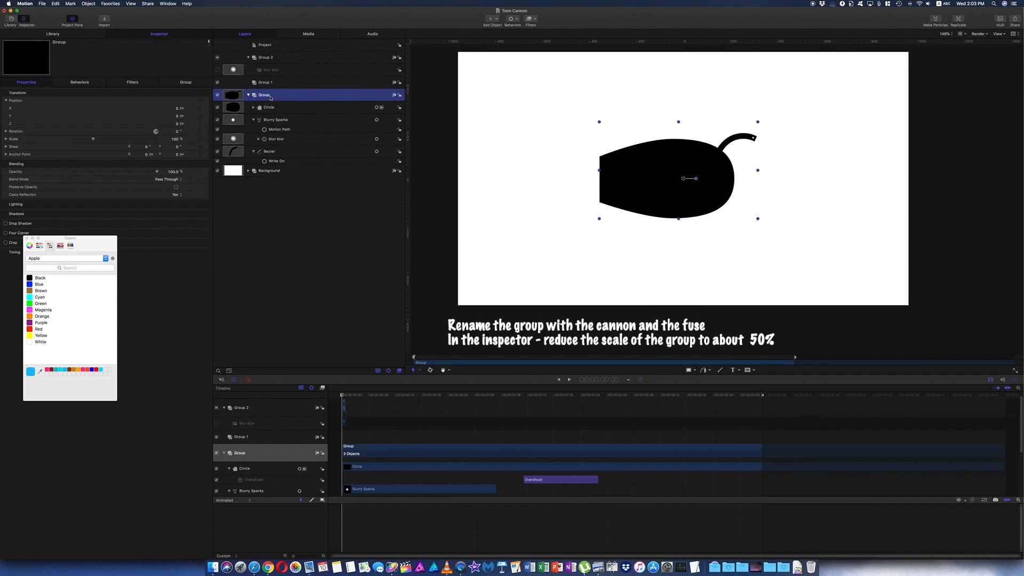
double_click(269, 97)
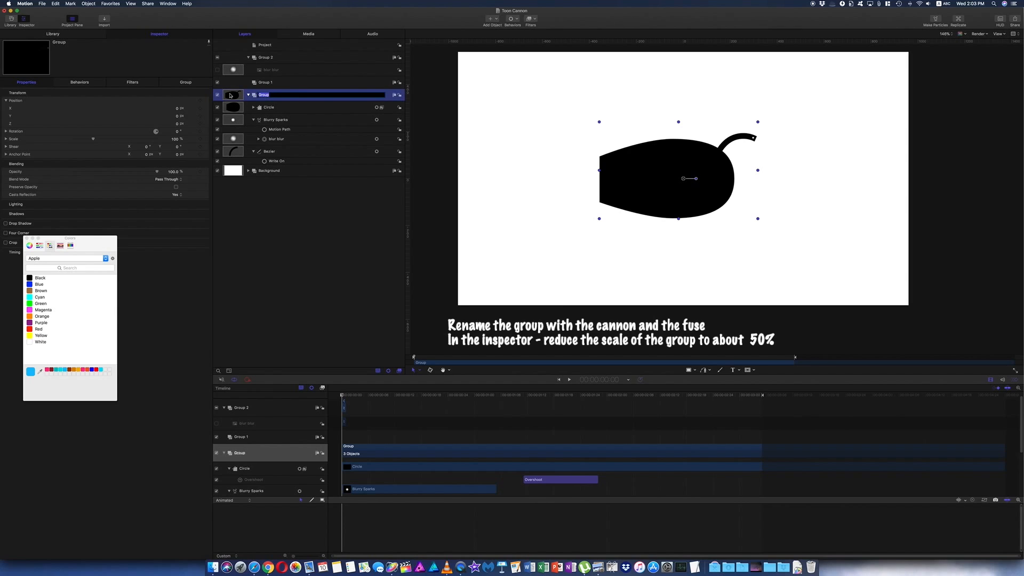
type("Cannon and Fuse")
key("Return")
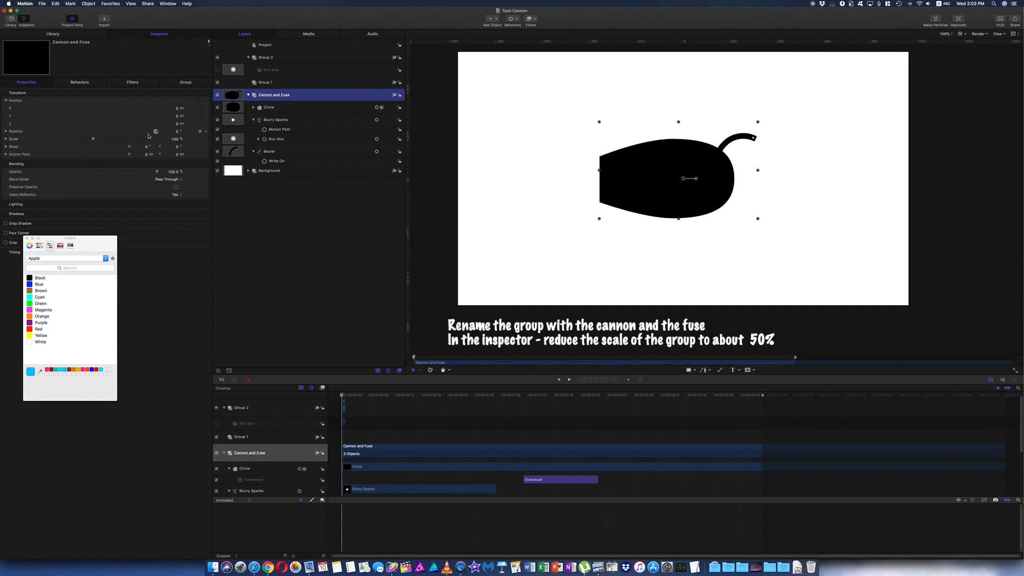
- Scale the Cannon and Fuse group to about 50%, then place it in the canvas's lower-right area, rotated to about -31.4°
left_click_drag(165, 136, 127, 136)
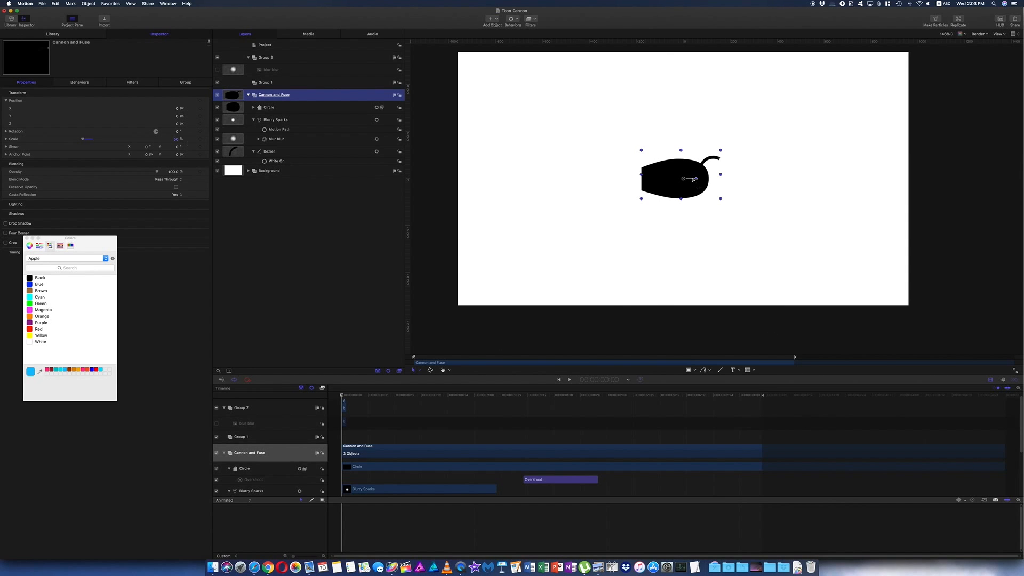
left_click_drag(693, 179, 853, 275)
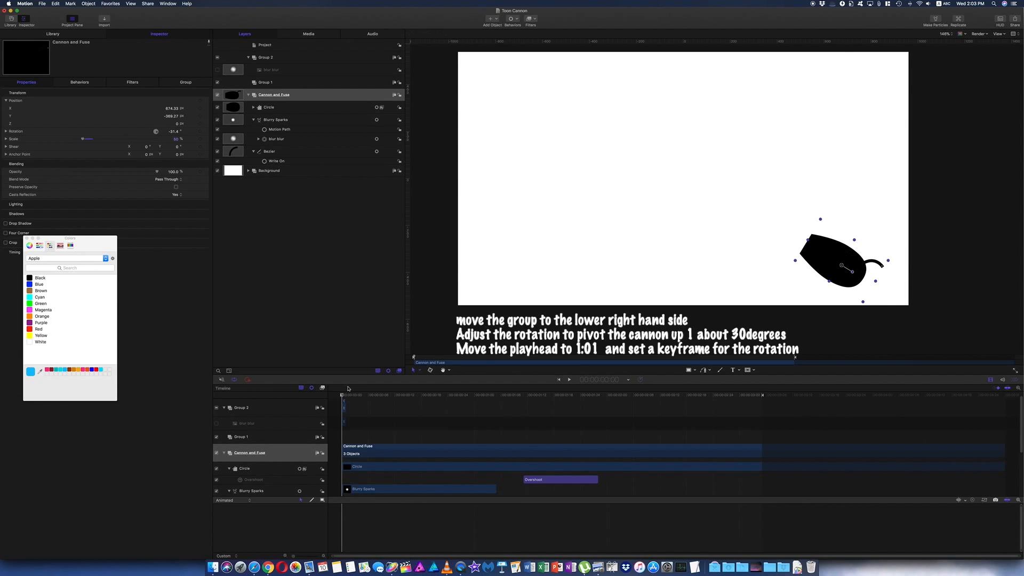
- Keyframe the Cannon and Fuse group's rotation at -31.4° at 1:01 and at 0° at the project start
left_click_drag(342, 396, 479, 404)
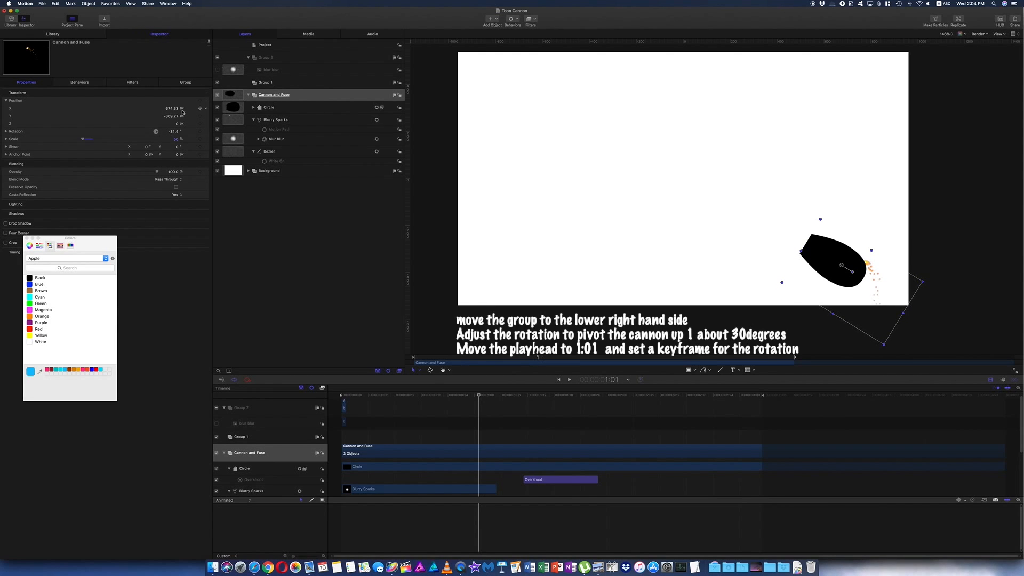
left_click(200, 131)
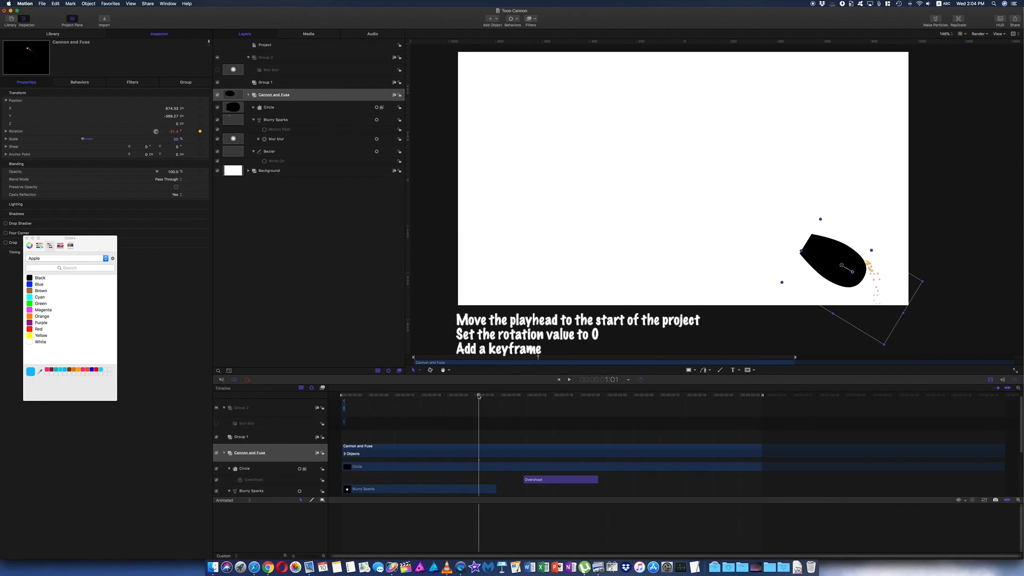
left_click_drag(479, 397, 342, 397)
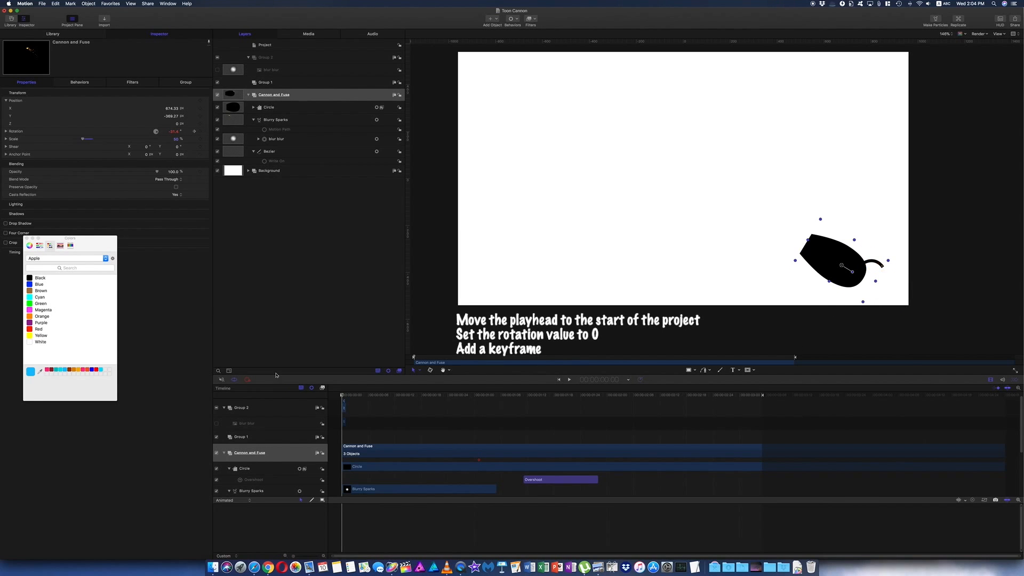
left_click(174, 132)
type("0")
key("Return")
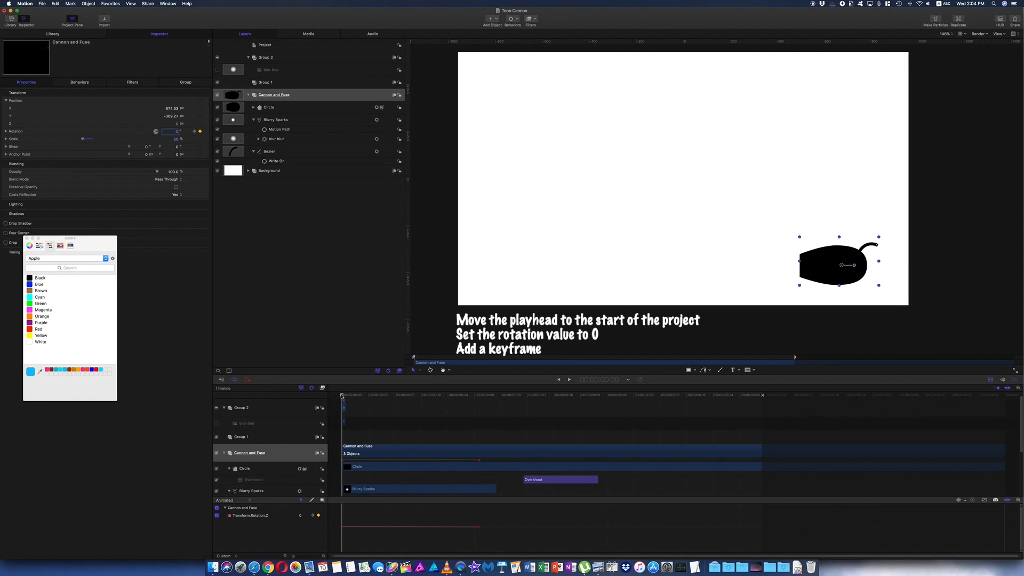
- At 1:11, draw a small square projectile near the canvas centre with a blue fill and no outline
left_click_drag(341, 396, 523, 419)
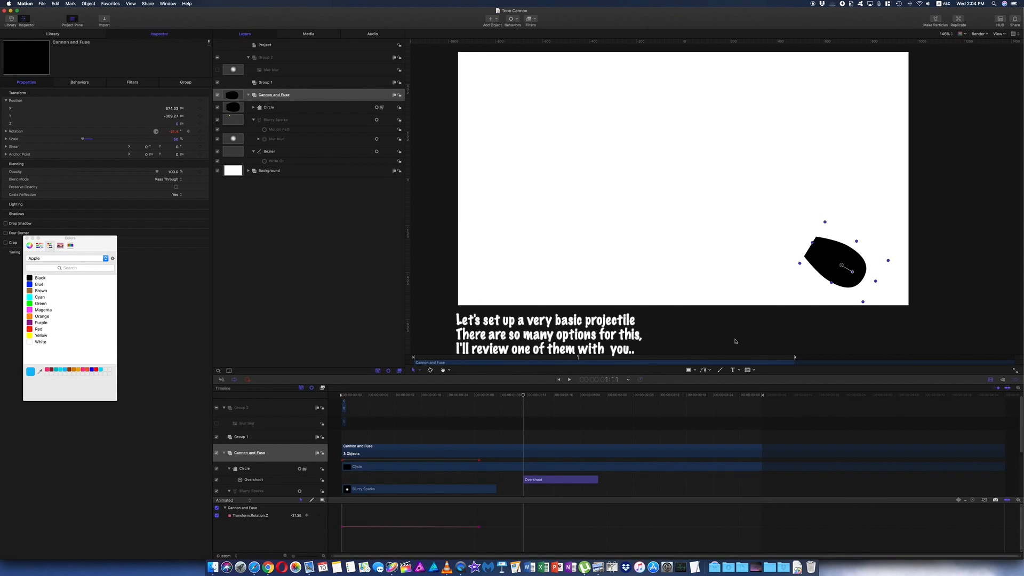
left_click(688, 370)
left_click(1000, 21)
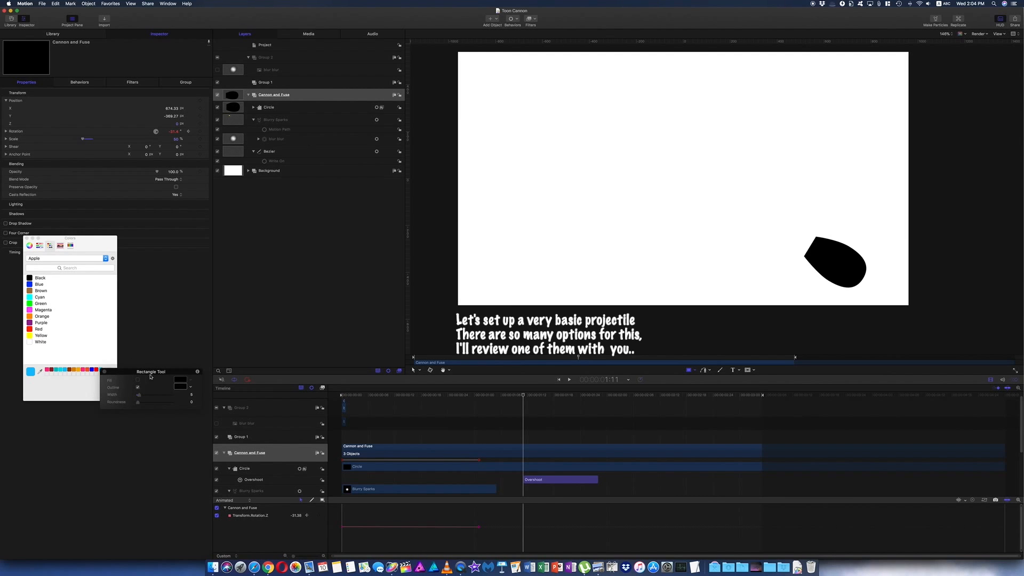
left_click_drag(150, 377, 329, 238)
left_click(313, 241)
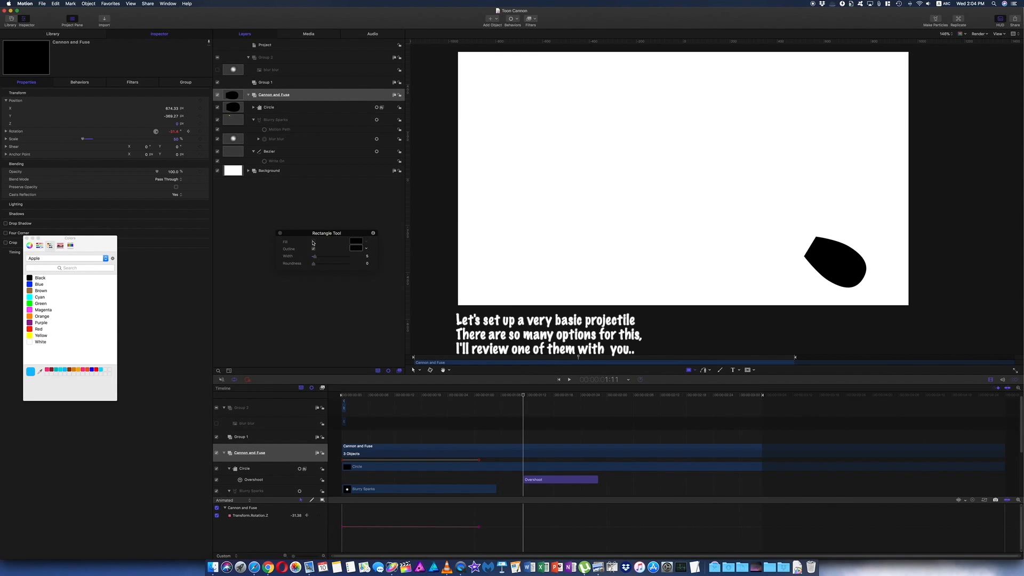
left_click(364, 243)
left_click_drag(392, 272, 395, 276)
left_click(309, 283)
left_click(314, 249)
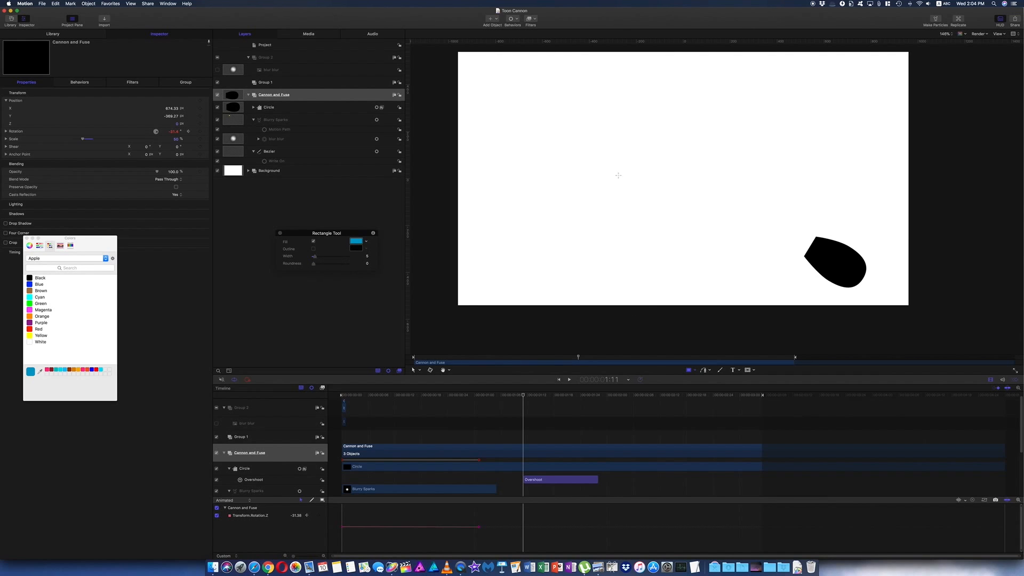
mouse_move(618, 175)
left_mouse_down()
mouse_move(646, 203)
mouse_move(632, 190)
left_mouse_up()
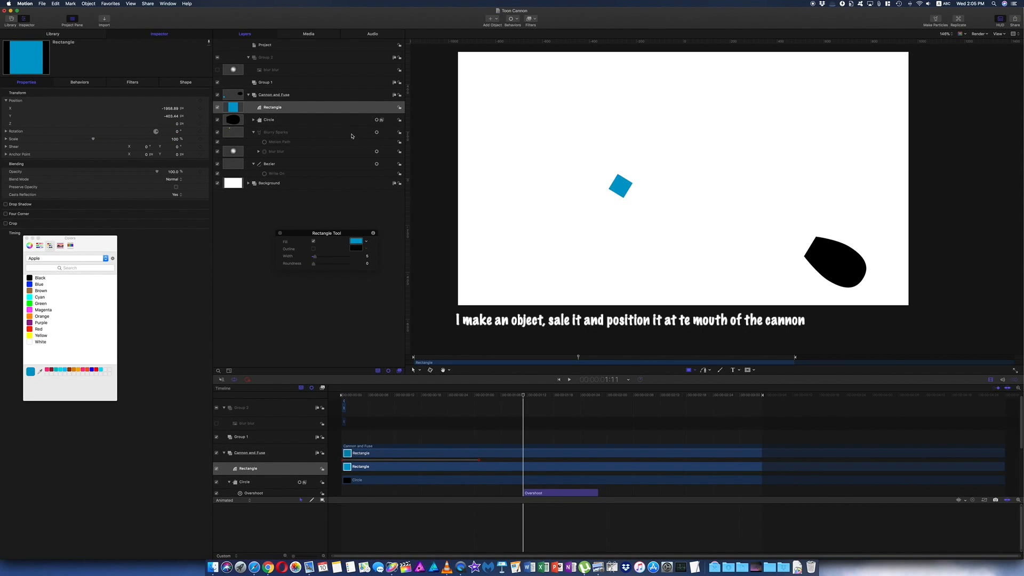
- Position the blue square inside the cannon's mouth, checking its fit against the cannon at 1:10 and 1:11
key("s")
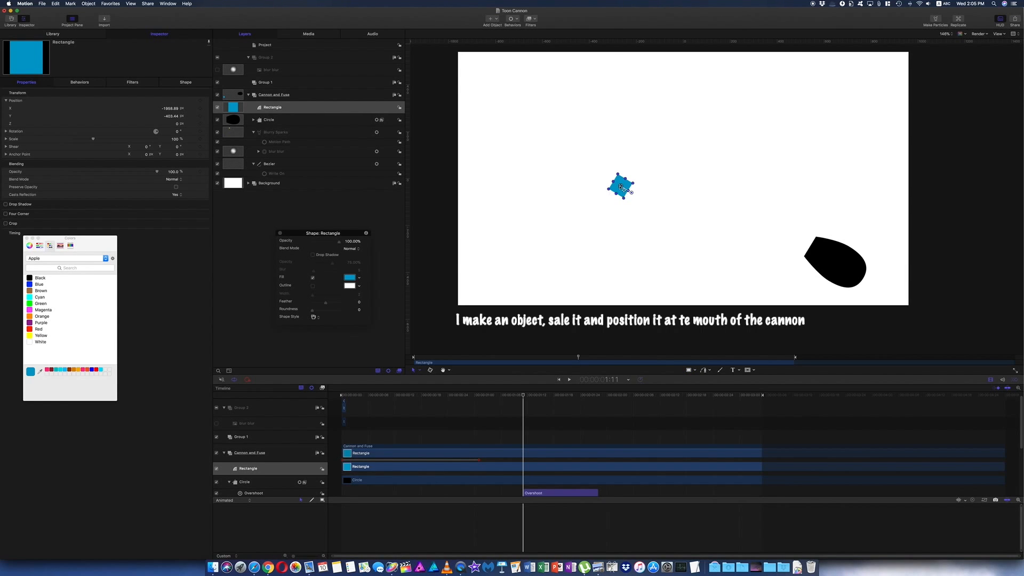
left_click_drag(620, 186, 823, 253)
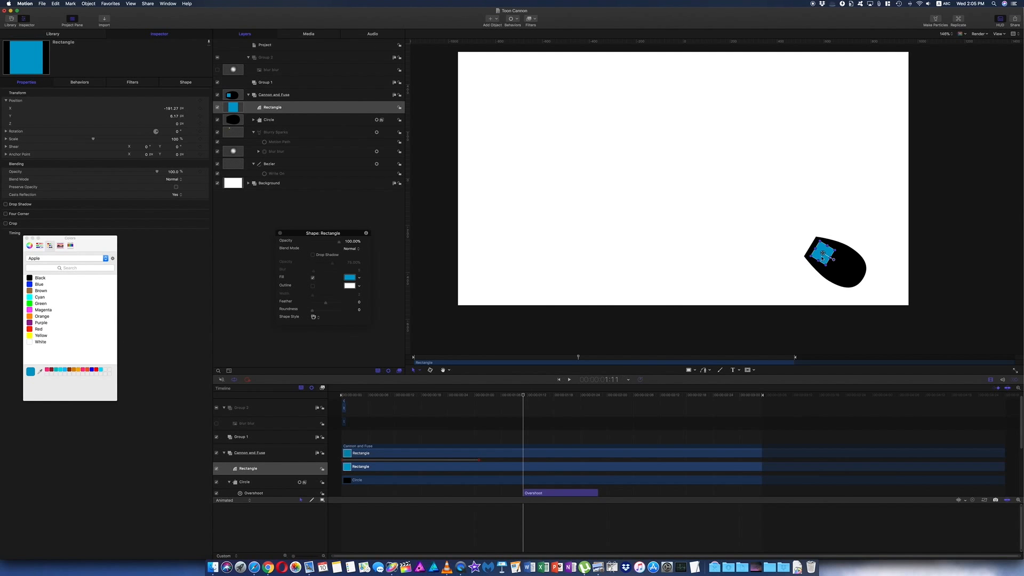
left_click(519, 395)
left_click_drag(520, 395, 519, 396)
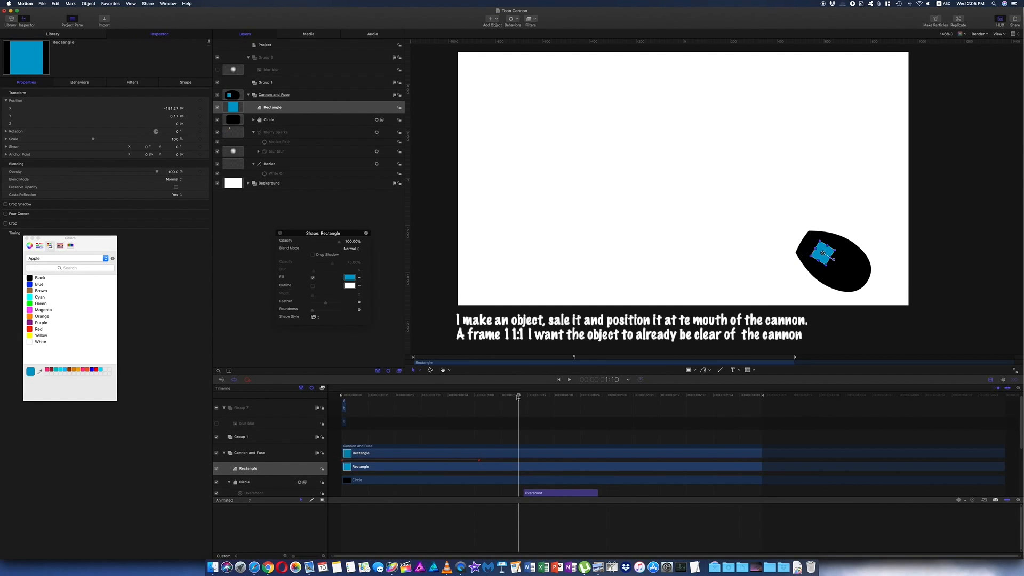
left_click_drag(516, 395, 523, 396)
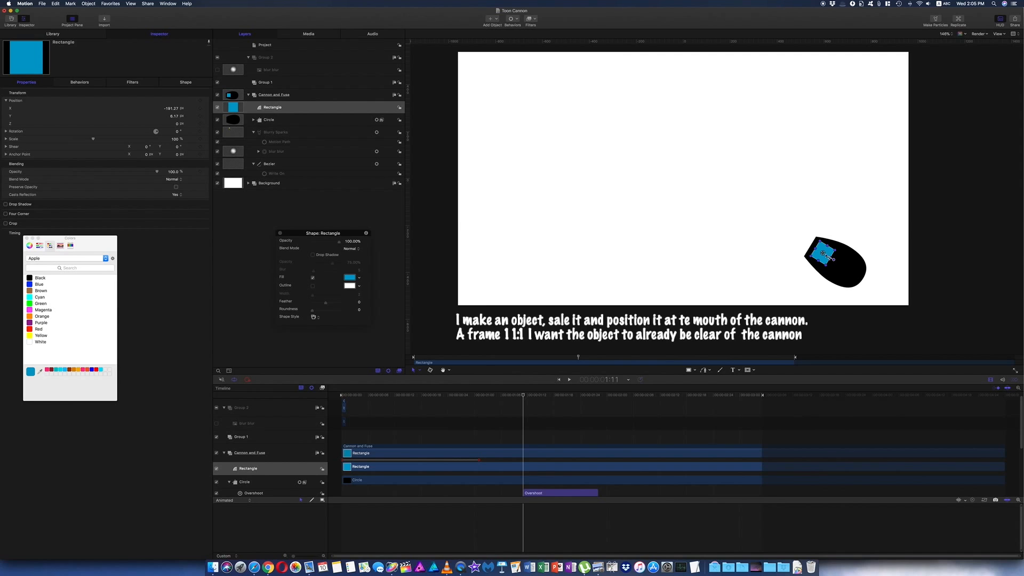
mouse_move(825, 255)
left_mouse_down()
mouse_move(766, 221)
mouse_move(824, 256)
left_mouse_up()
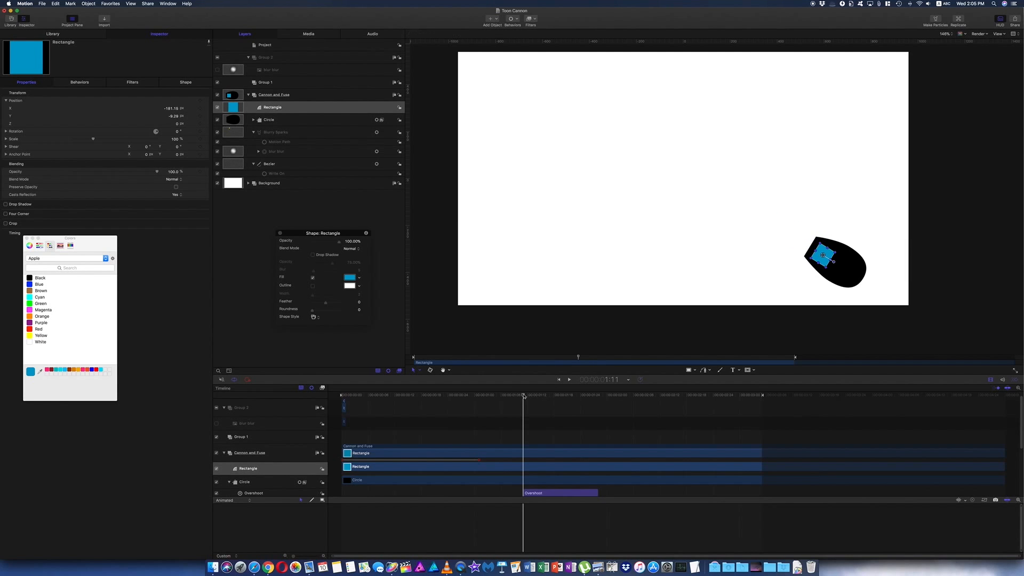
- Go to 1:09 and add a Motion Path behavior to the blue square
left_click_drag(523, 395, 514, 396)
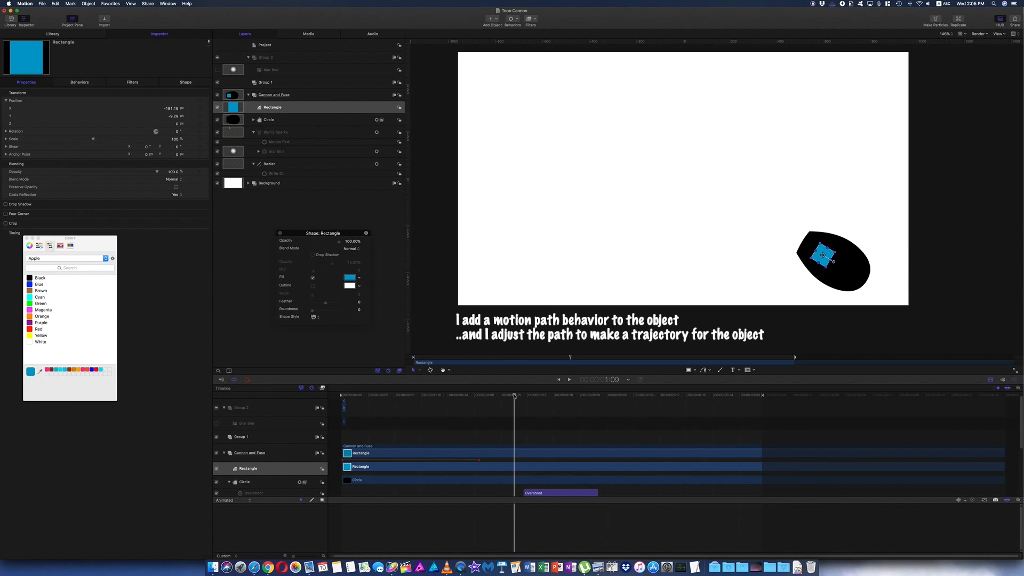
left_click(517, 22)
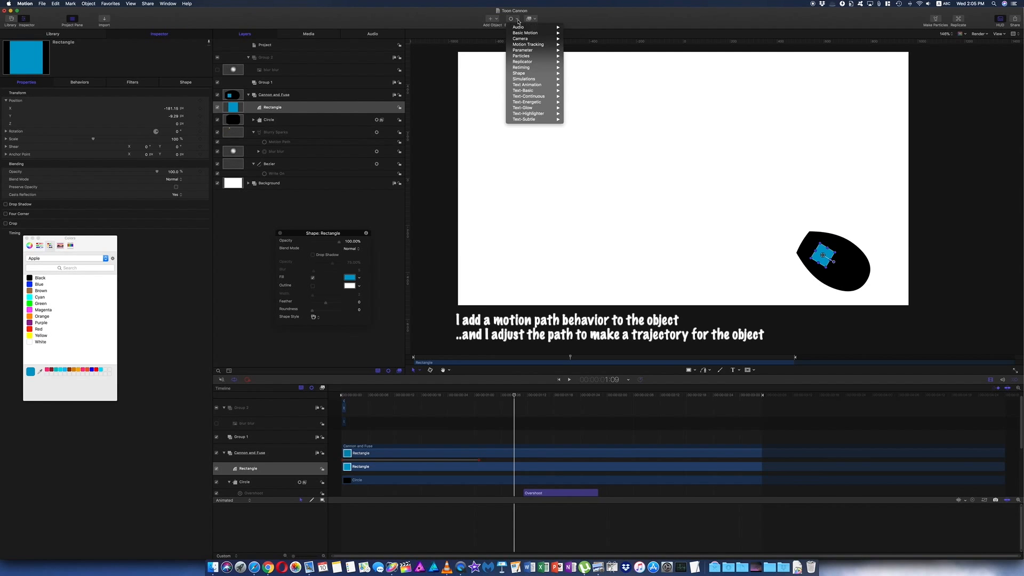
mouse_move(533, 32)
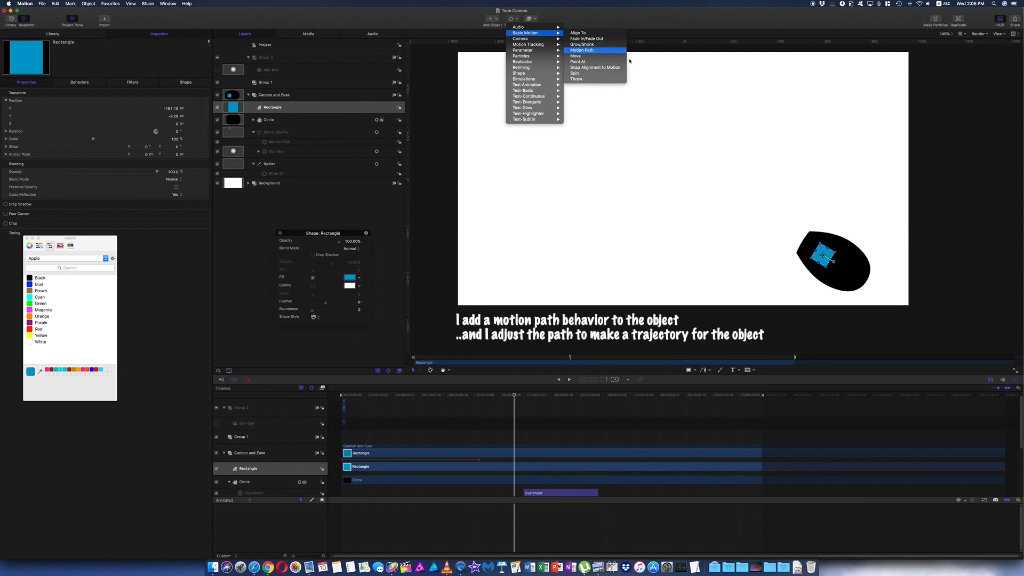
left_click(608, 50)
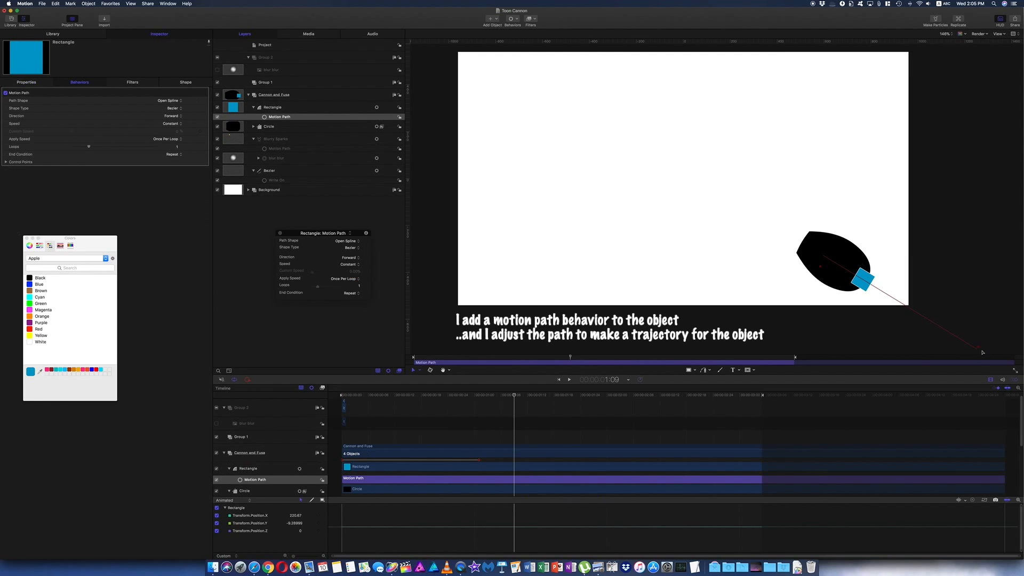
- Shape the square's motion path into a curved trajectory from the cannon's mouth to the canvas's upper-left area
left_click_drag(981, 350, 688, 118)
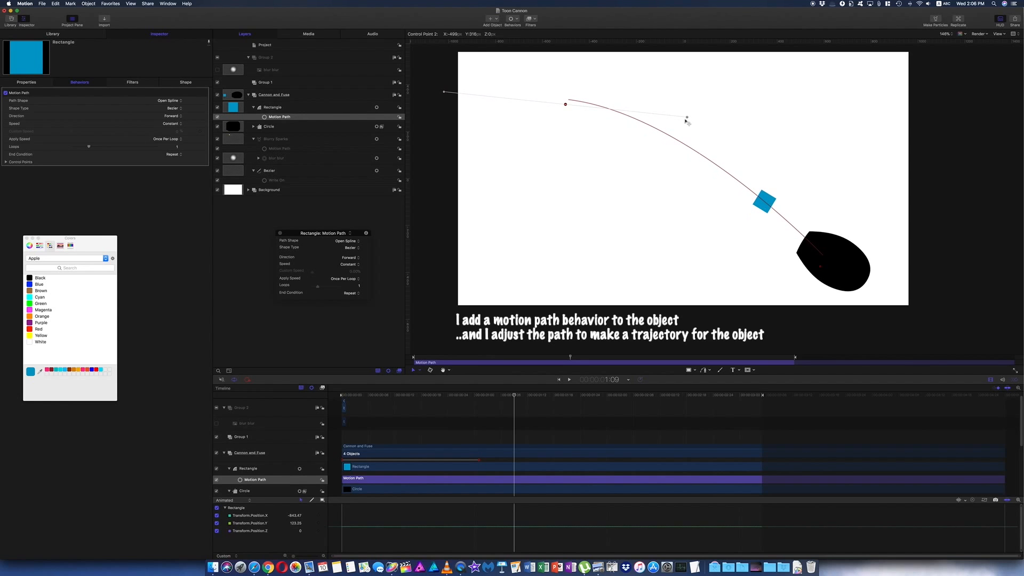
left_click_drag(565, 105, 552, 139)
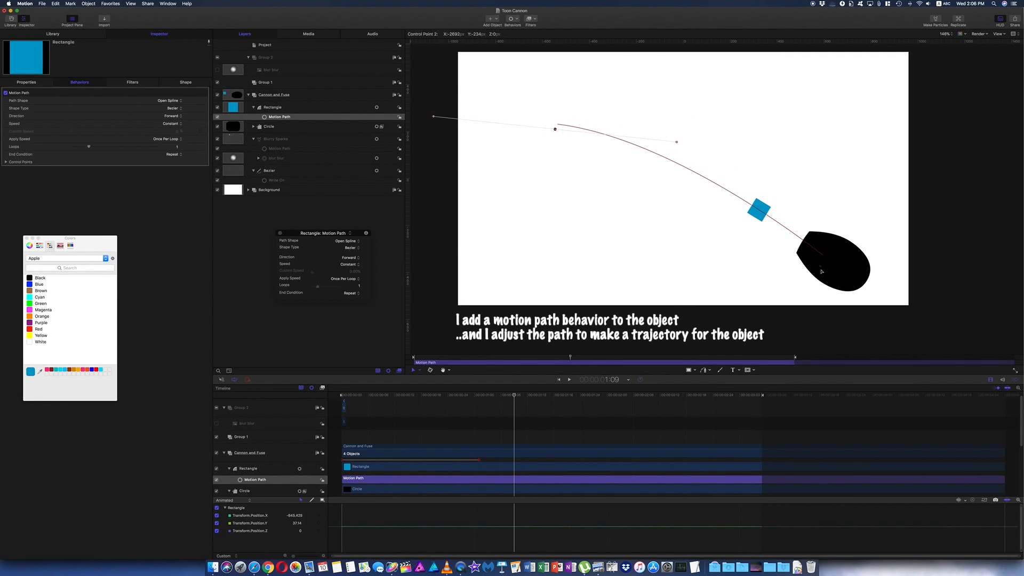
left_click_drag(820, 268, 819, 264)
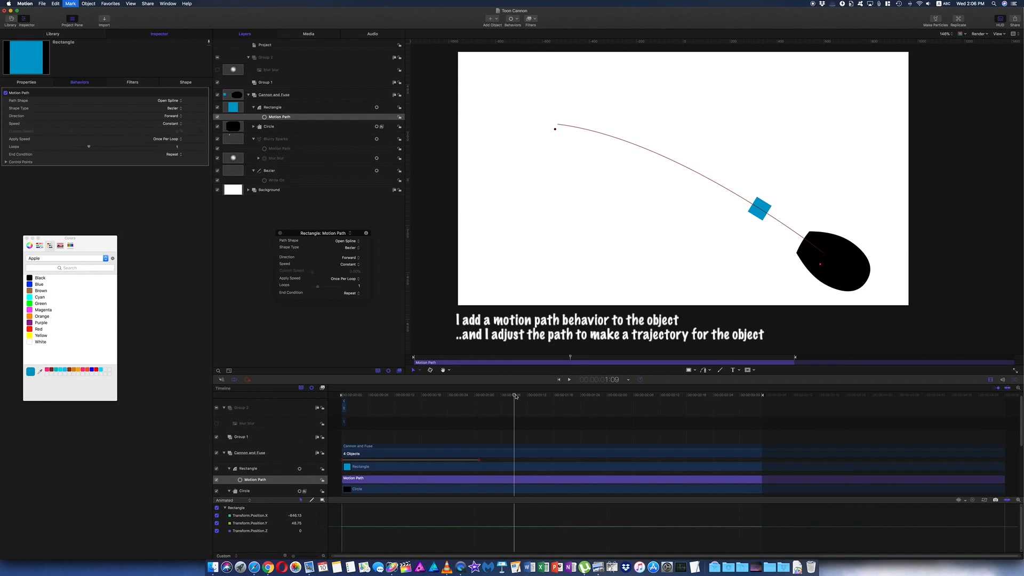
- Trim the Motion Path behavior to start at 1:09 with an earlier out point, checking that the square clears the cannon at 1:11
key("i")
mouse_move(515, 395)
left_mouse_down()
mouse_move(619, 410)
mouse_move(514, 391)
left_mouse_up()
key("o")
key("Right")
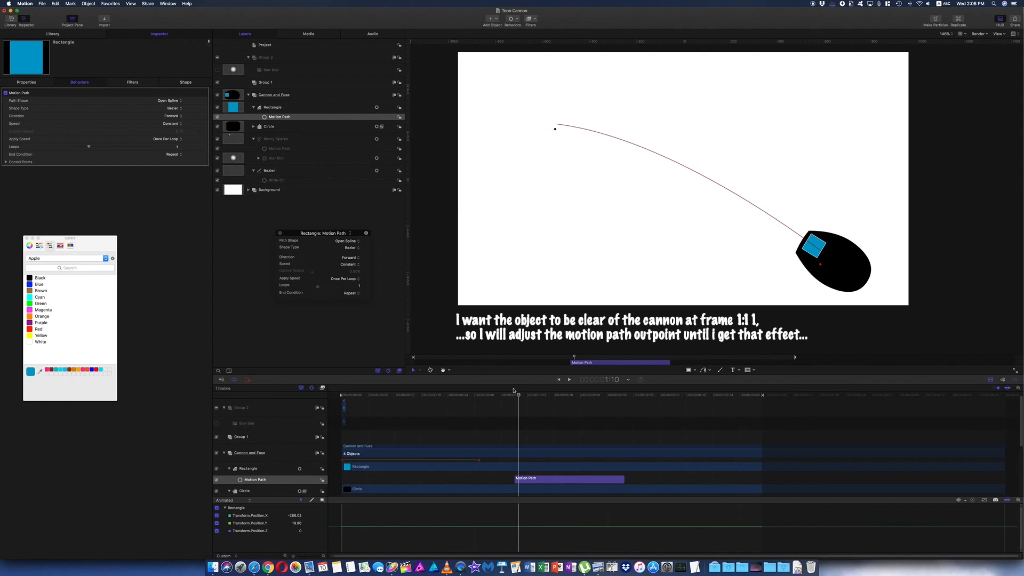
key("Right")
key("Left")
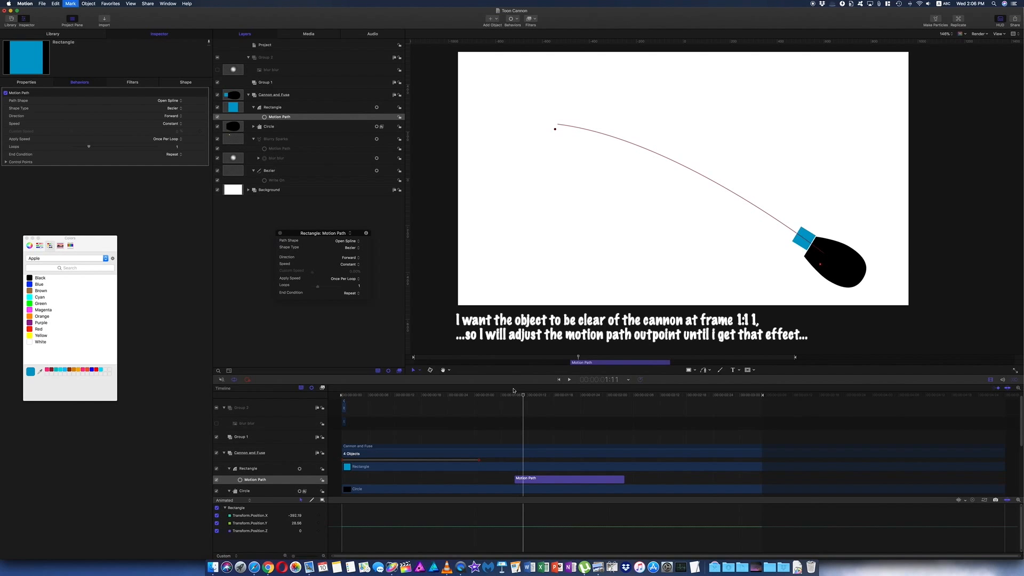
- Trim the blue square's Motion Path behavior to an earlier out point and return to 1:09
key("Right")
mouse_move(525, 395)
left_mouse_down()
mouse_move(600, 405)
mouse_move(516, 401)
left_mouse_up()
key("o")
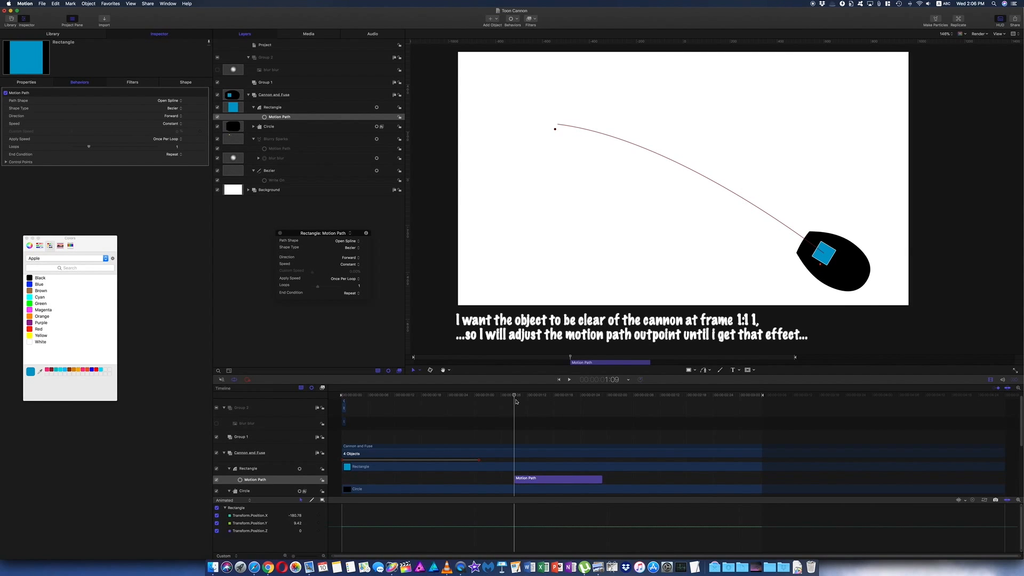
- Step through frames 1:08 to 1:11 to examine how the square leaves the cannon's mouth
key("Right")
key("Left")
key("Left")
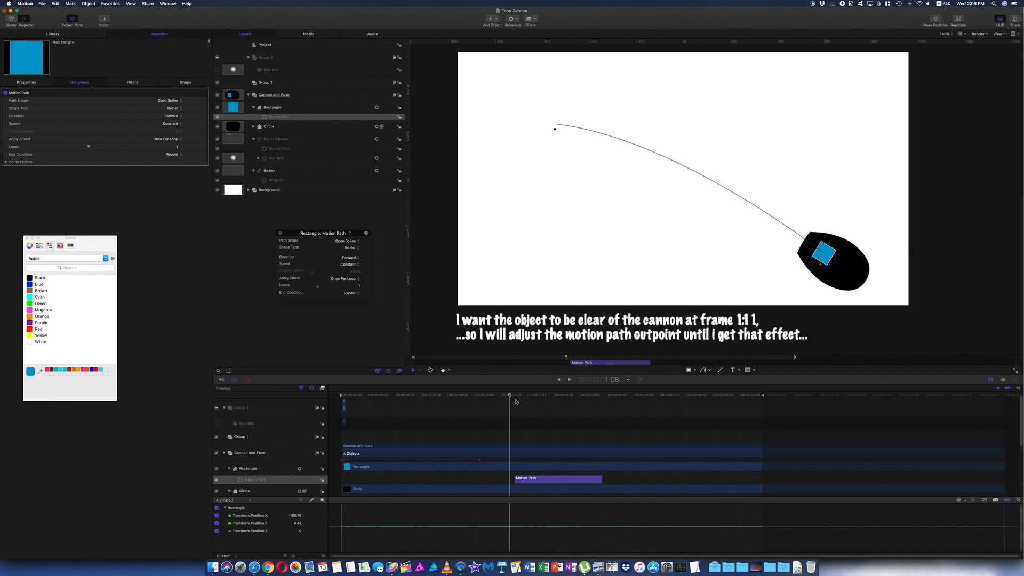
key("Right")
key("Right")
key("Right")
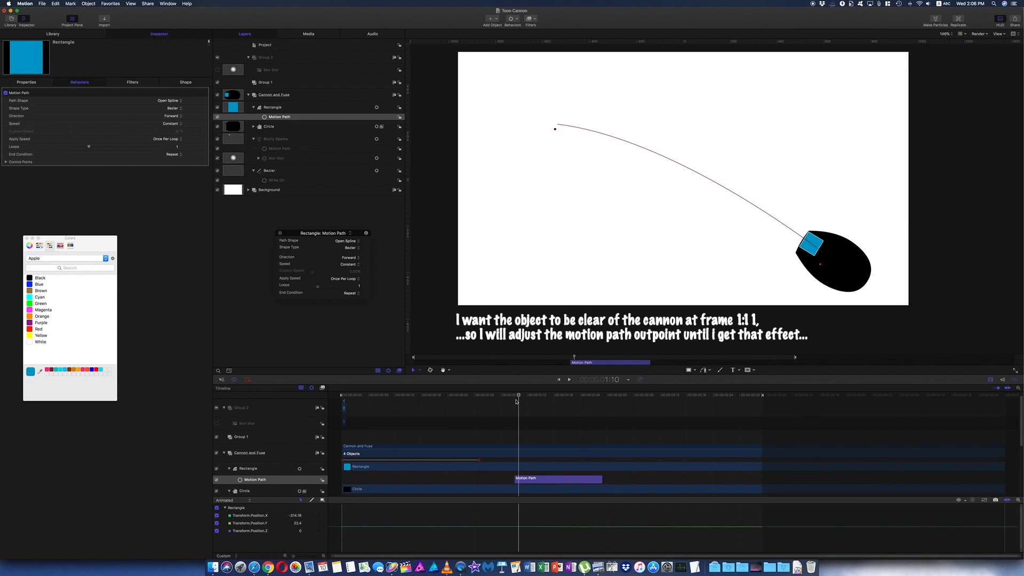
key("Left")
key("Right")
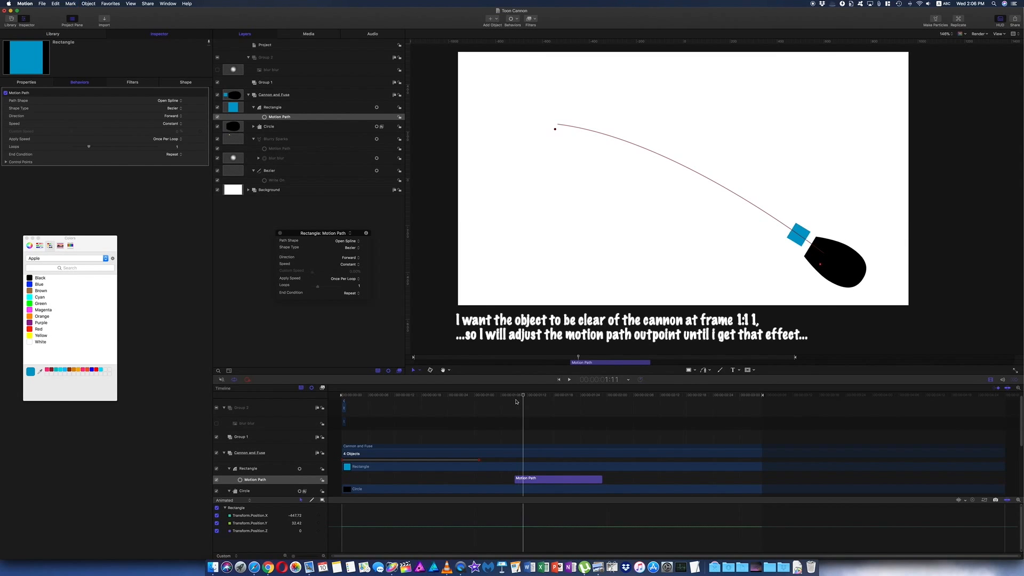
key("Left")
key("Right")
key("Left")
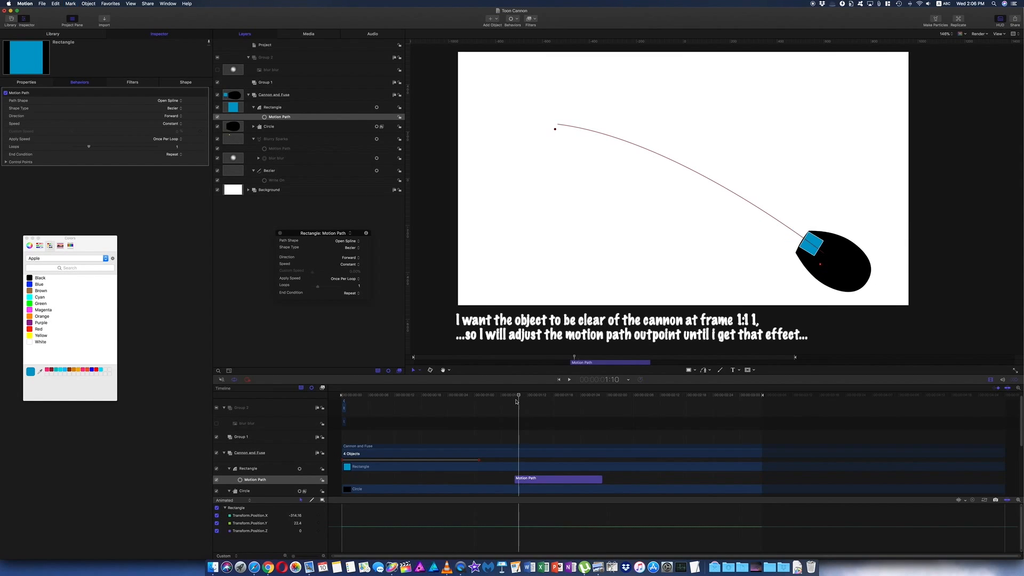
key("Right")
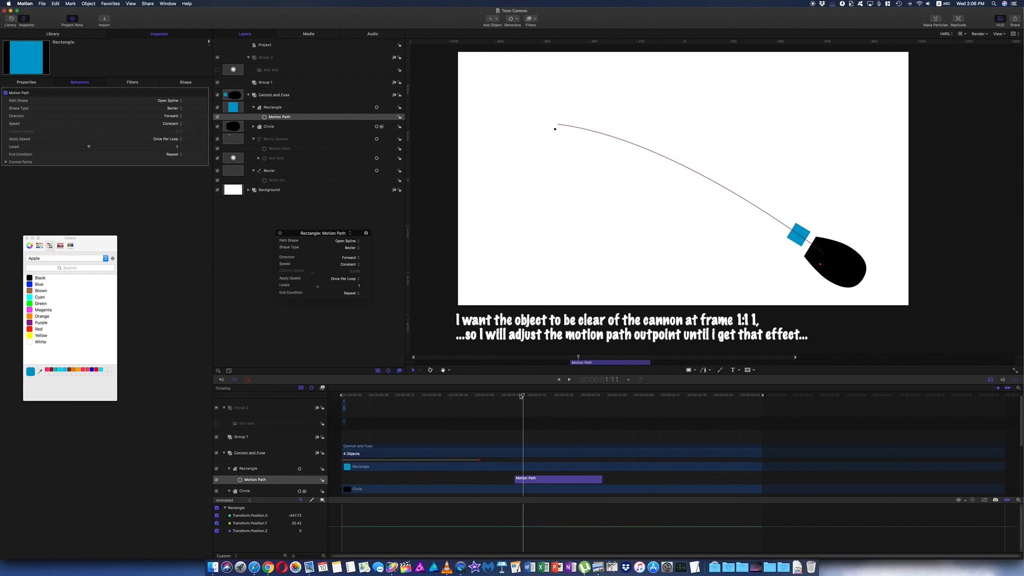
- Trim the Motion Path behavior to end at 1:25 and check the square against the cannon's mouth at 1:10 and 1:11
left_click_drag(525, 396, 585, 403)
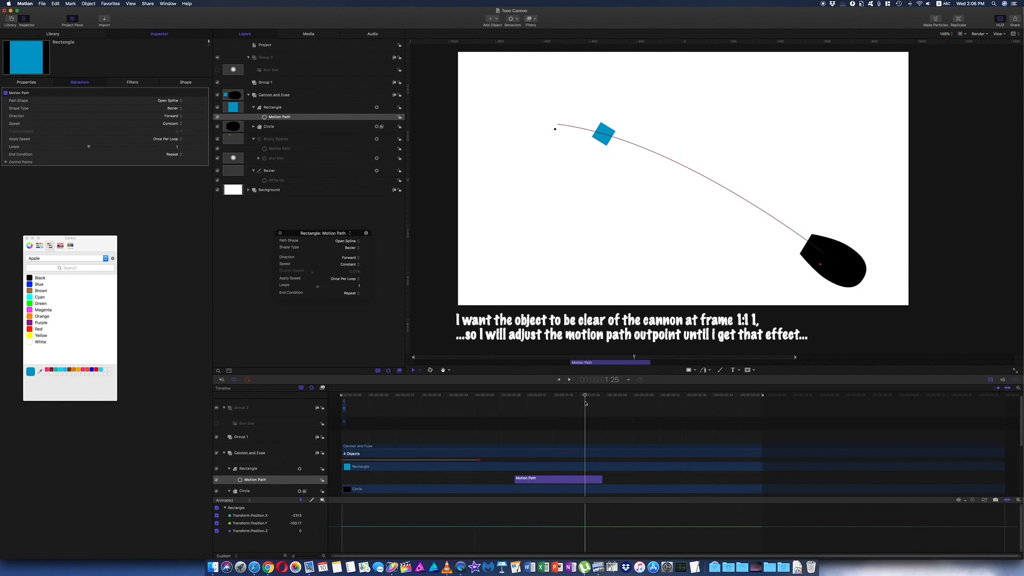
key("o")
left_click_drag(585, 398, 515, 396)
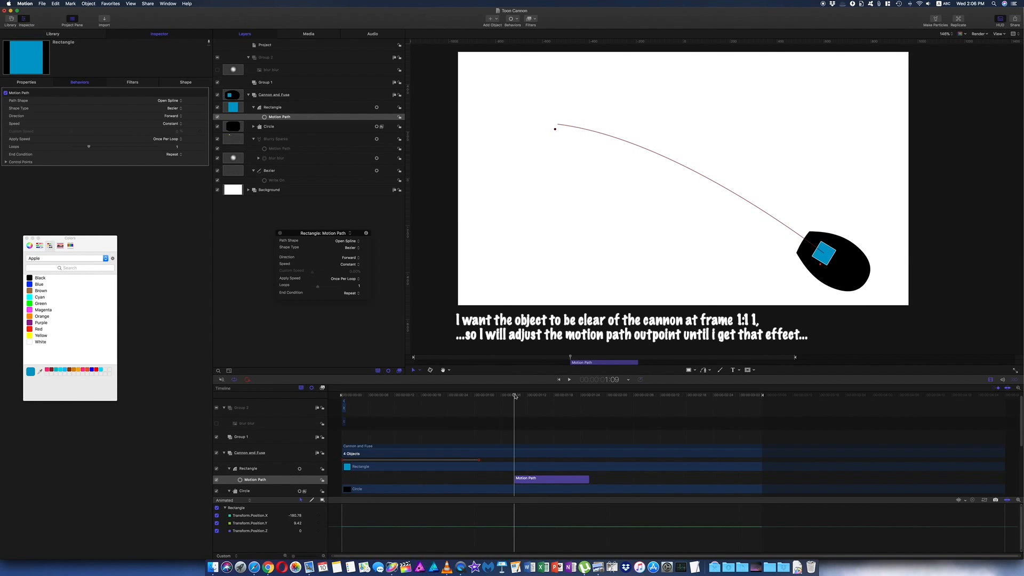
key("Right")
key("Right")
key("Left")
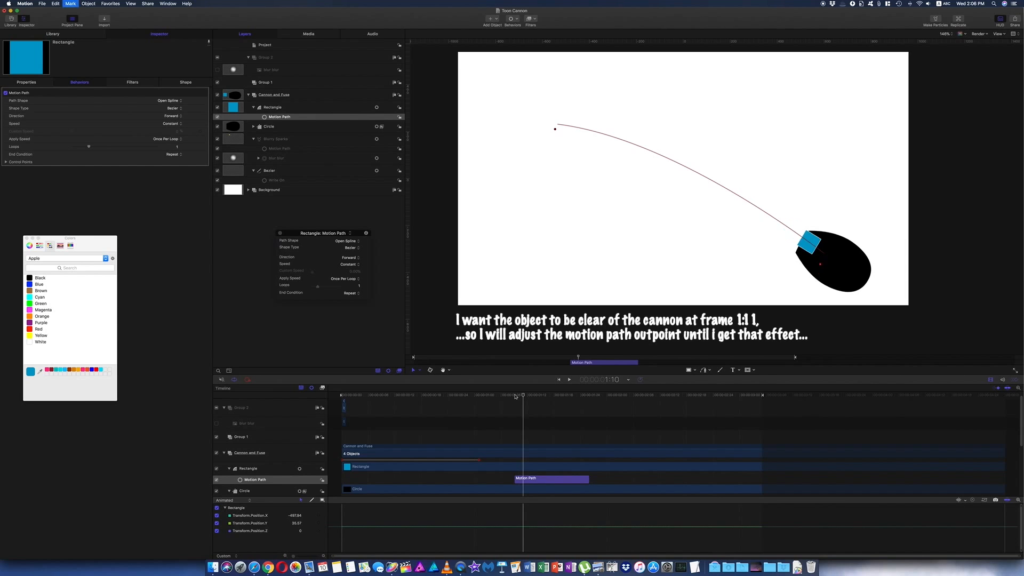
key("Right")
key("Left")
key("Right")
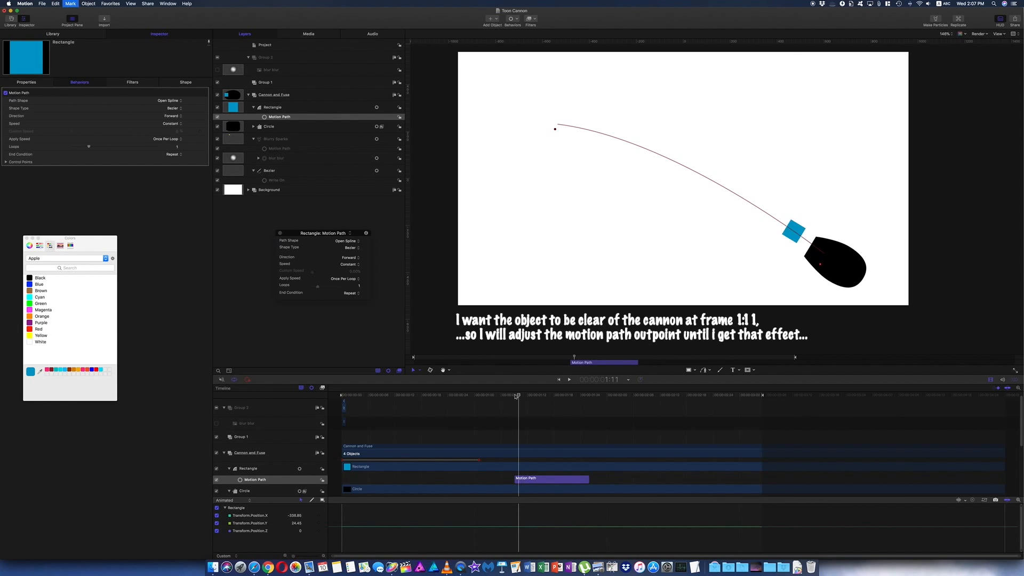
key("Left")
key("Right")
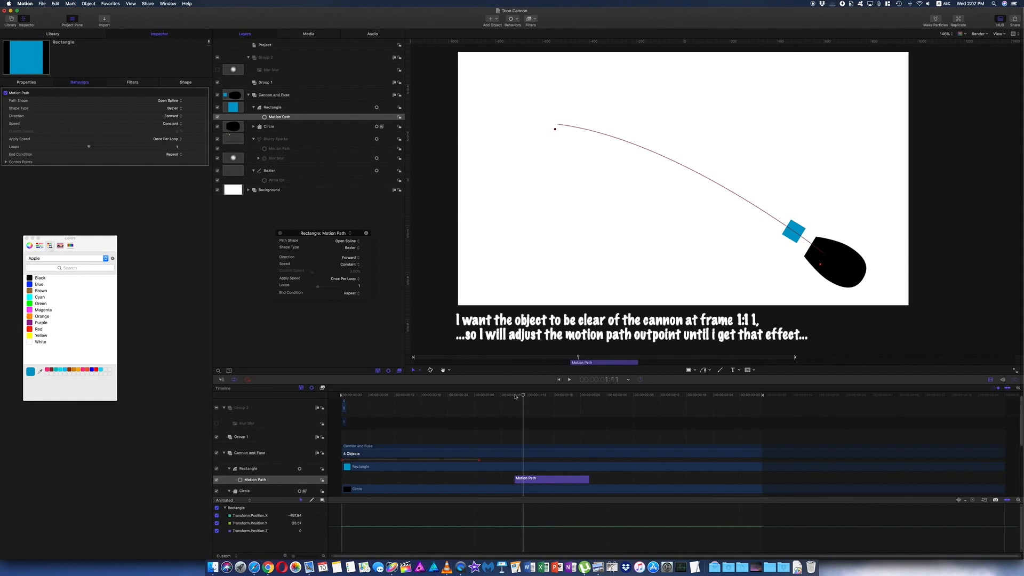
key("Left")
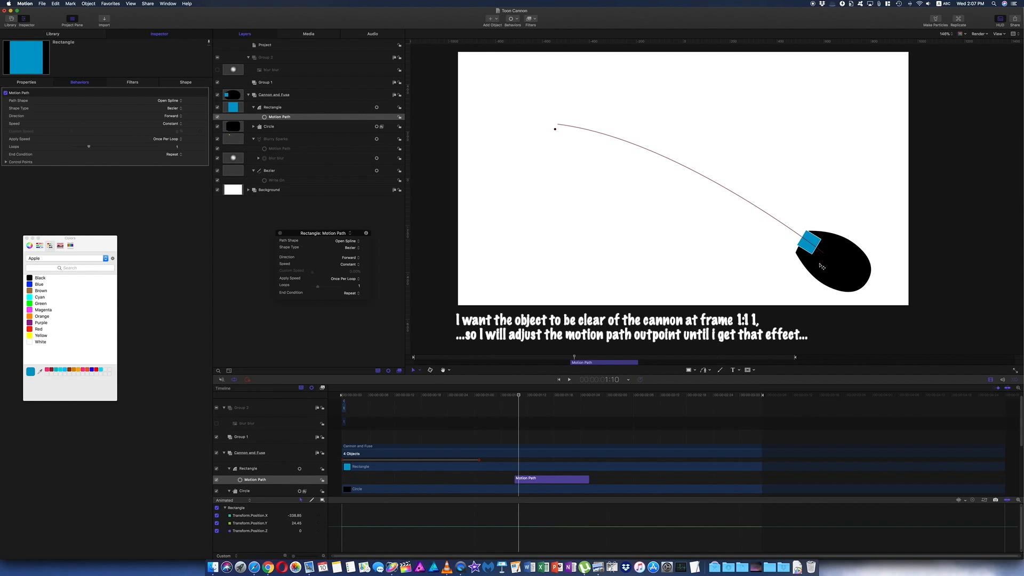
- Move the motion path's start point deeper into the cannon and its end point slightly lower, checking the flight up to 1:19
left_click_drag(822, 267, 826, 270)
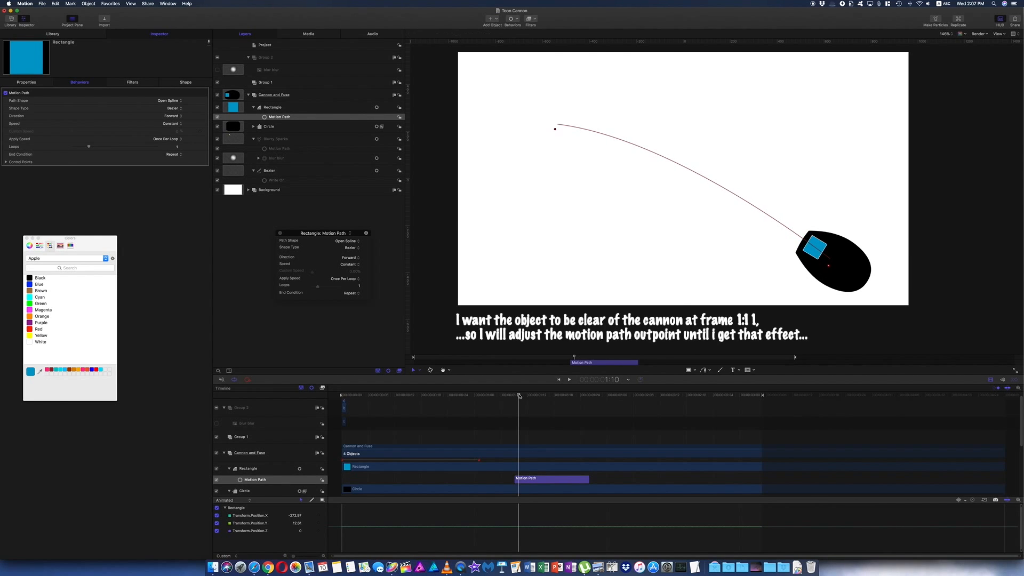
left_click_drag(520, 396, 523, 397)
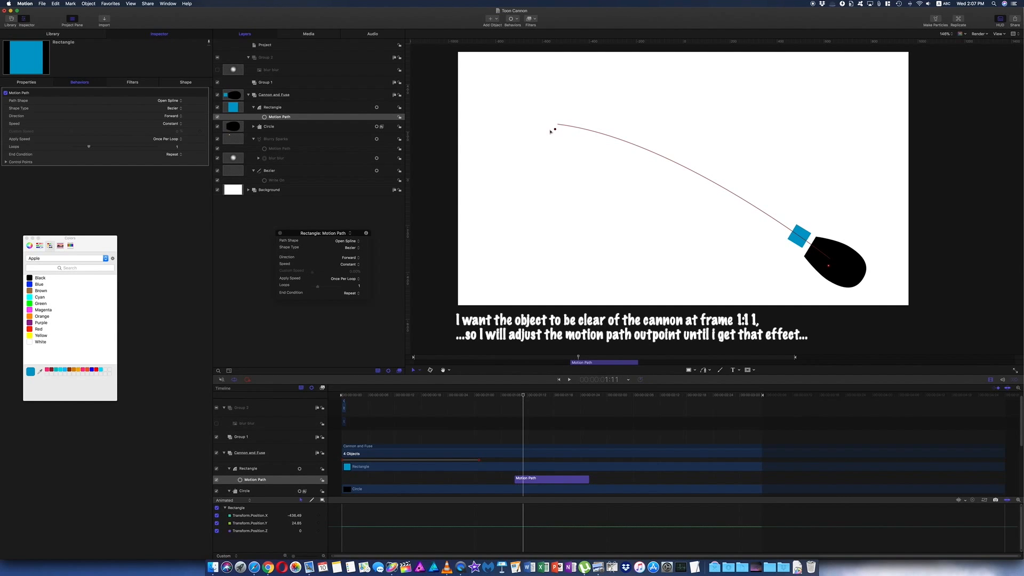
left_click_drag(555, 130, 545, 140)
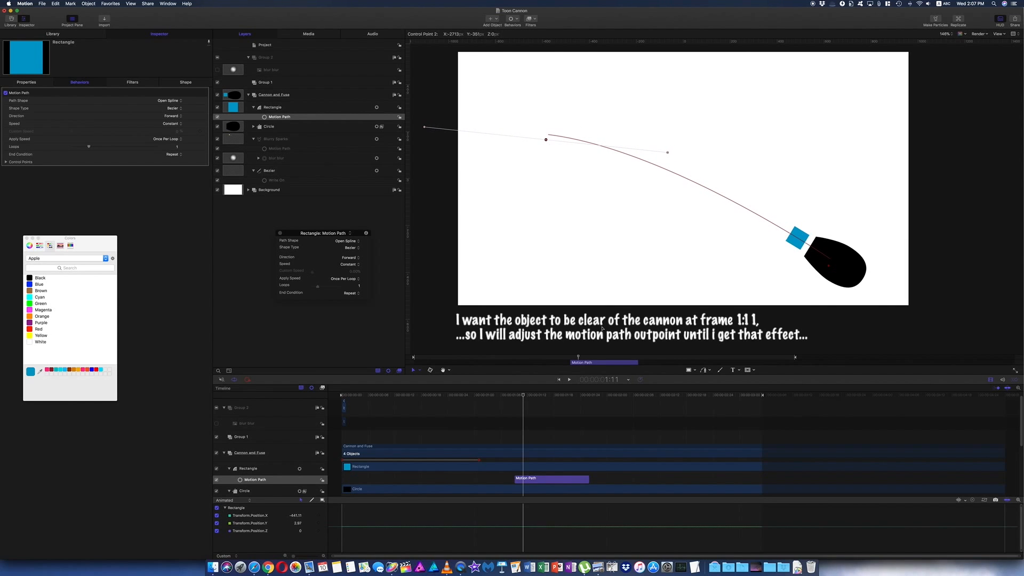
left_click_drag(518, 396, 558, 402)
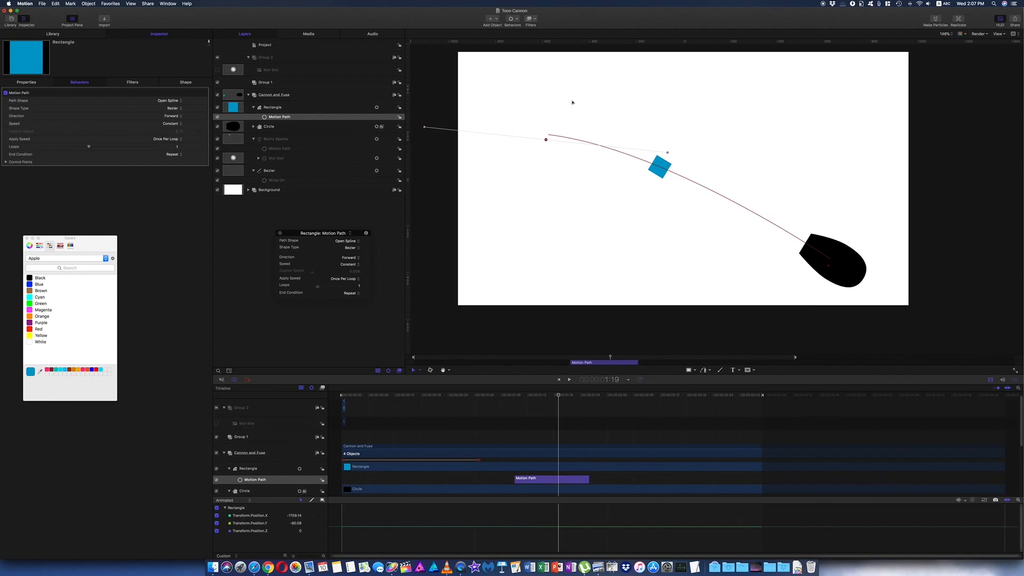
- Add a Spin behavior to the blue square
left_click(273, 108)
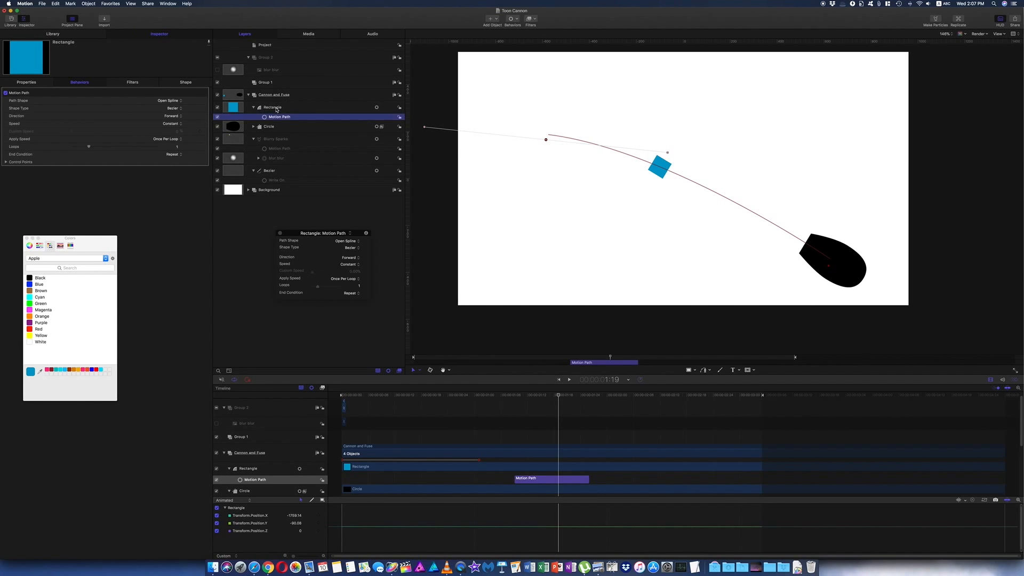
left_click(516, 21)
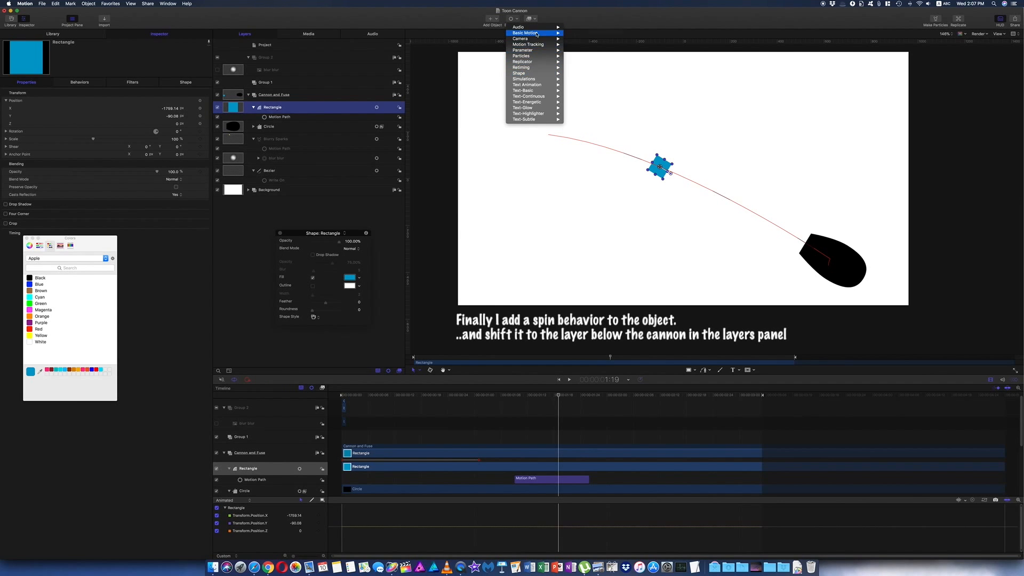
mouse_move(536, 47)
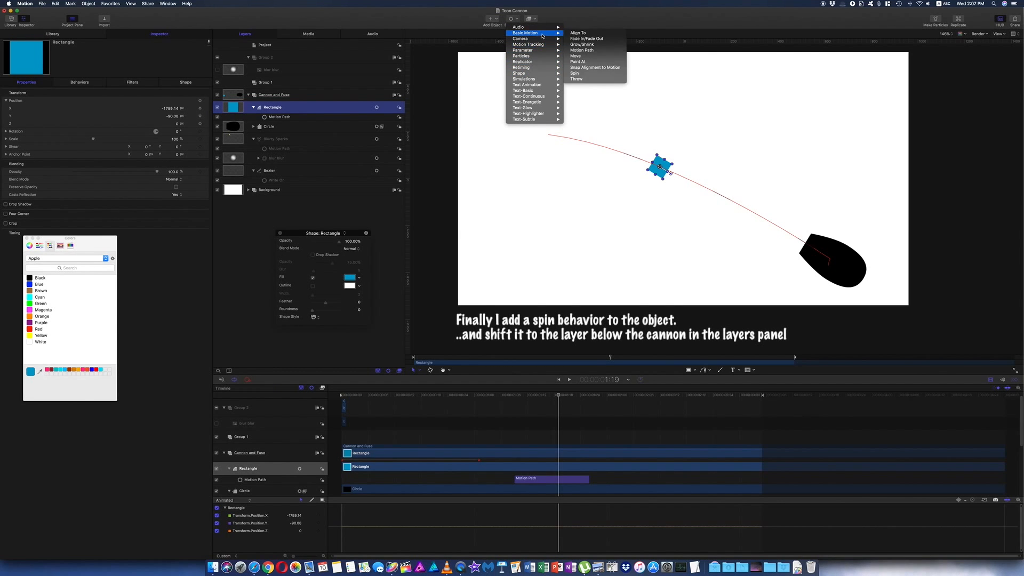
left_click(578, 74)
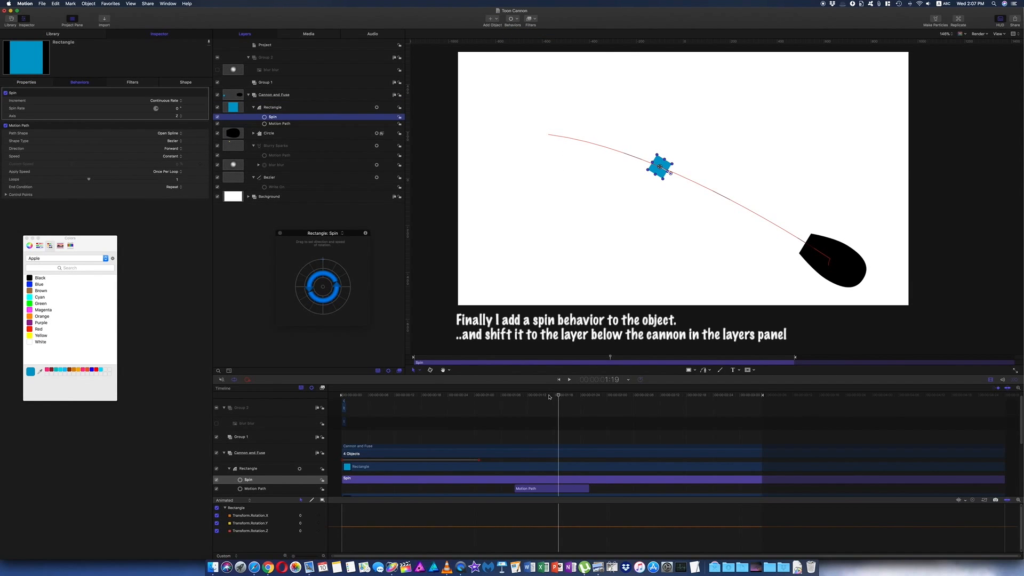
- Trim the Spin behavior to run from 1:09 to 1:25, matching the Motion Path behavior
left_click_drag(549, 397, 516, 395)
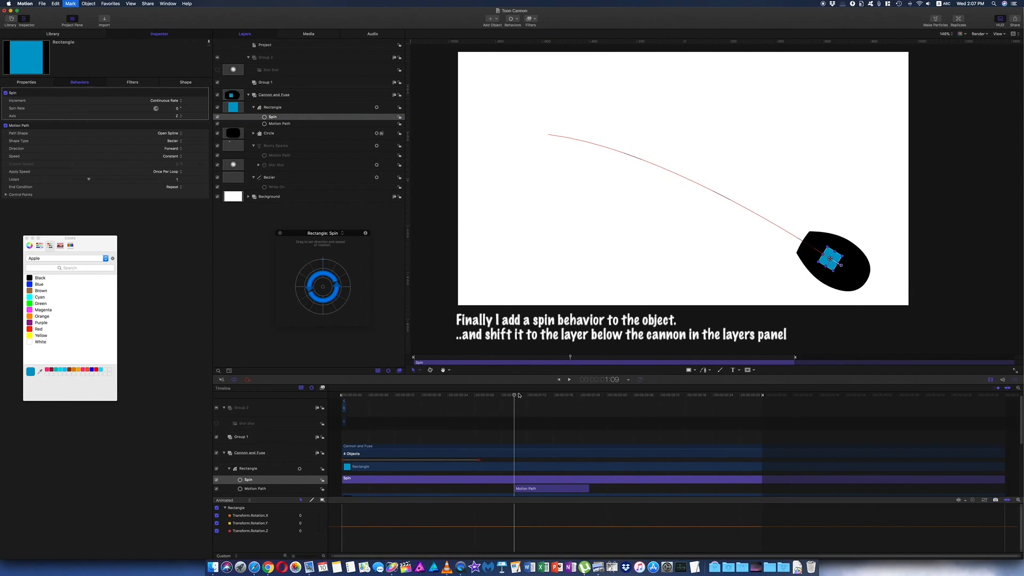
key("i")
left_click_drag(548, 402, 588, 404)
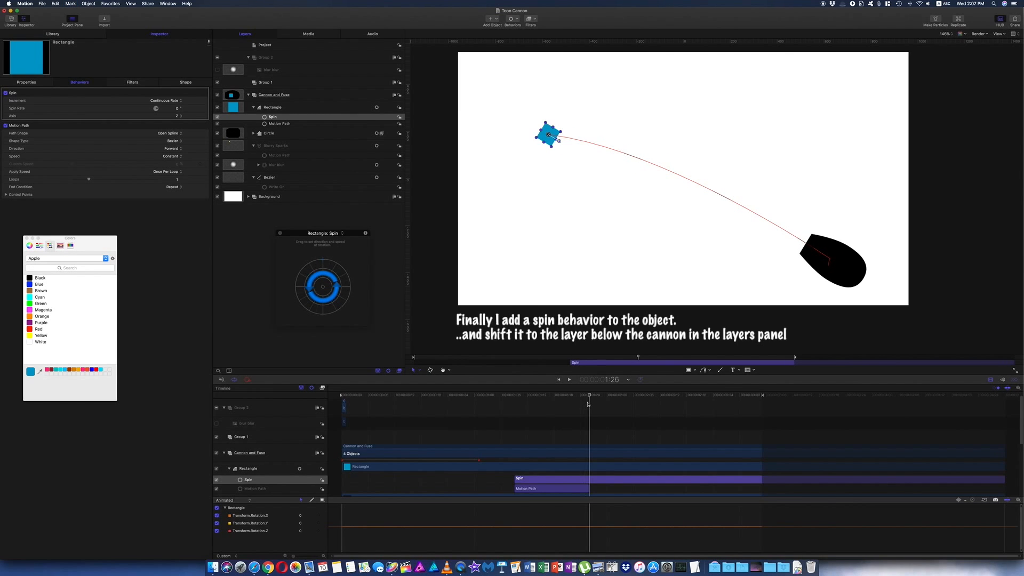
key("o")
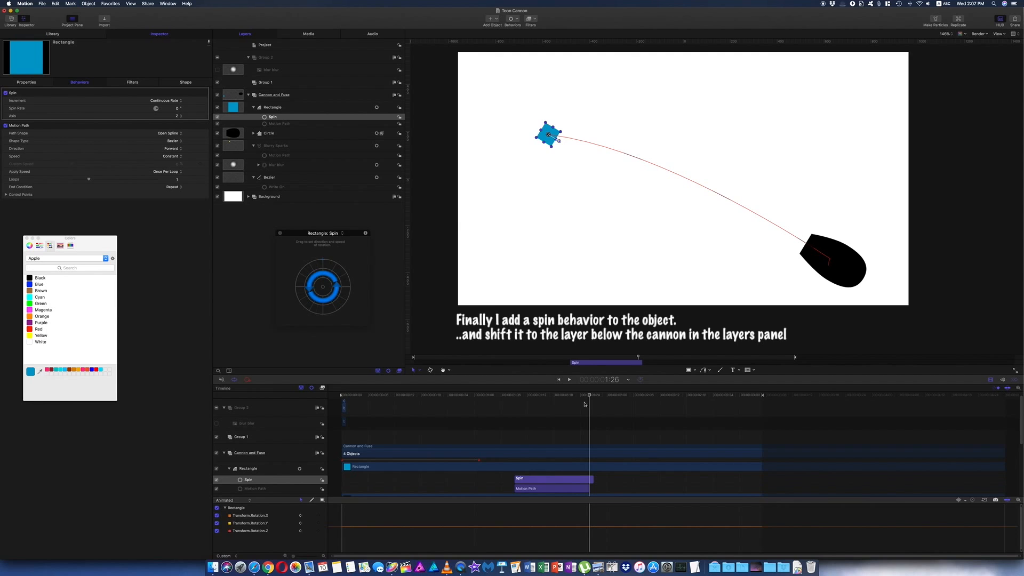
left_click_drag(587, 398, 586, 398)
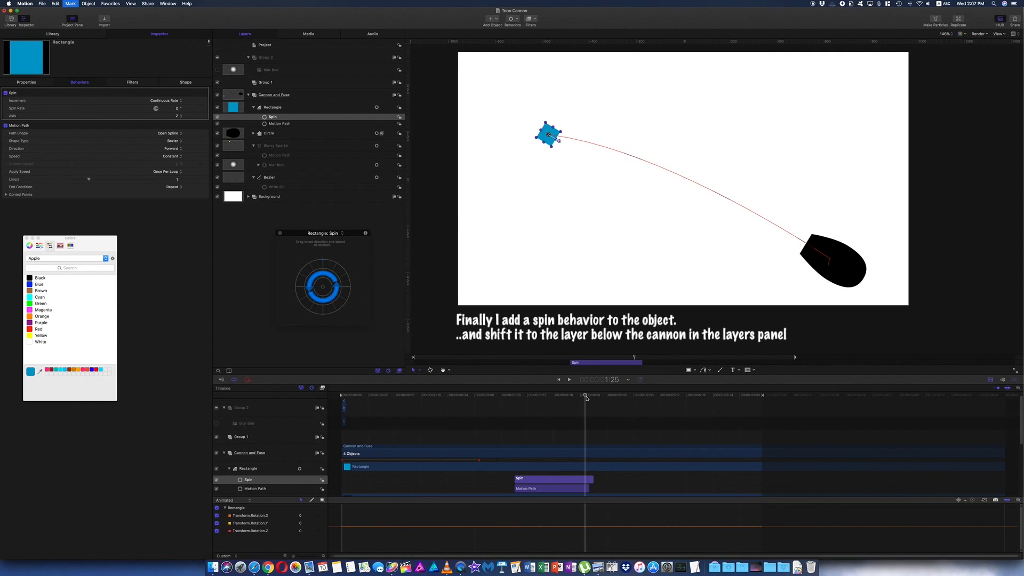
key("o")
- Set the Spin behavior's spin rate to 360° and play the animation from near the start with nothing selected
key("space")
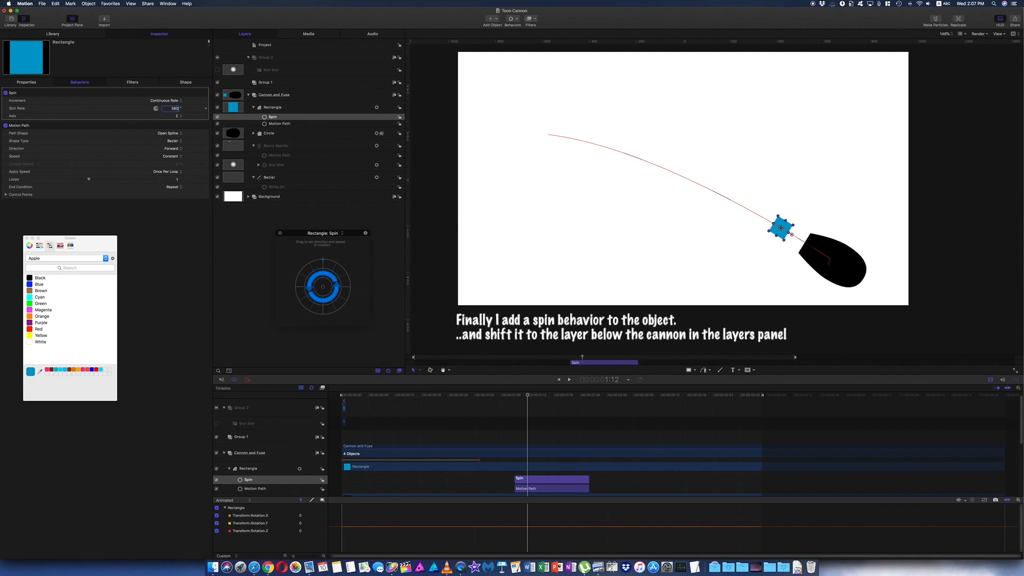
key("Return")
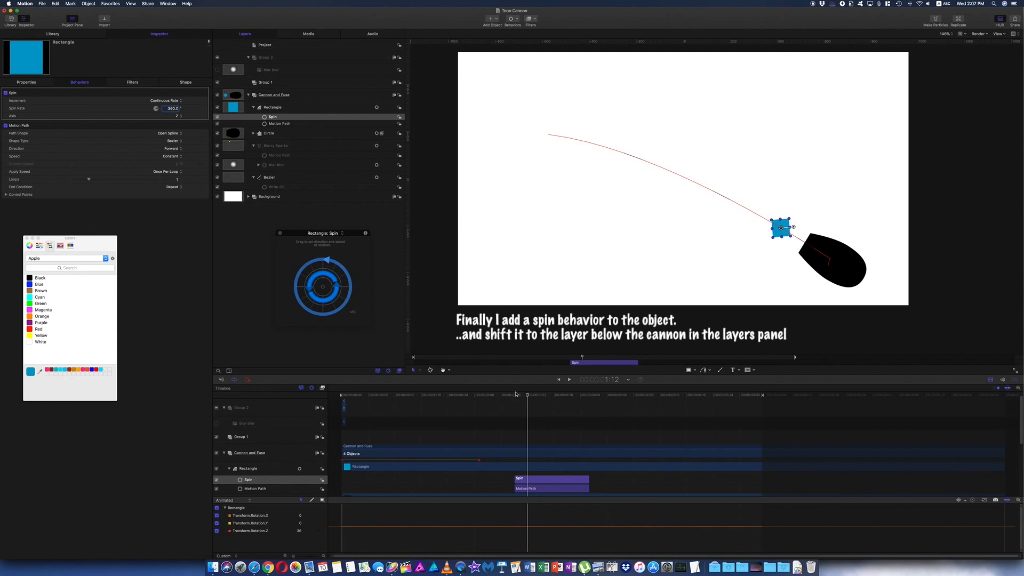
left_click_drag(527, 396, 347, 388)
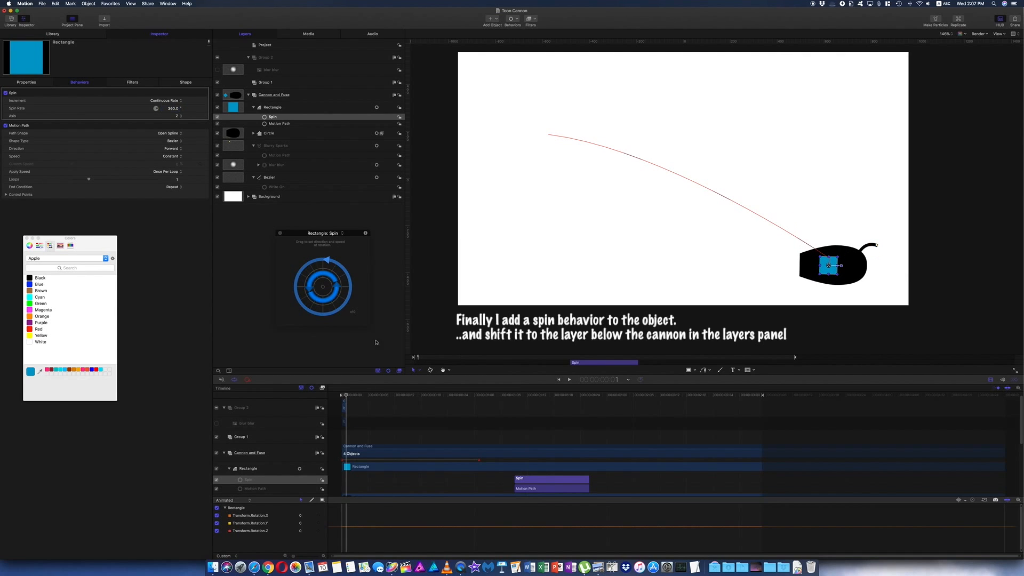
key("space")
left_click(384, 286)
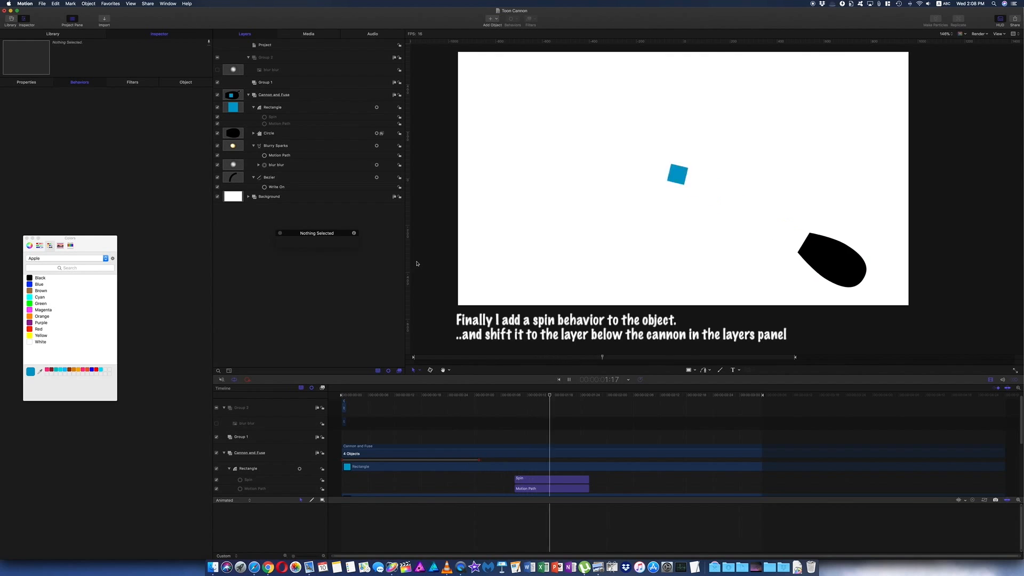
key("space")
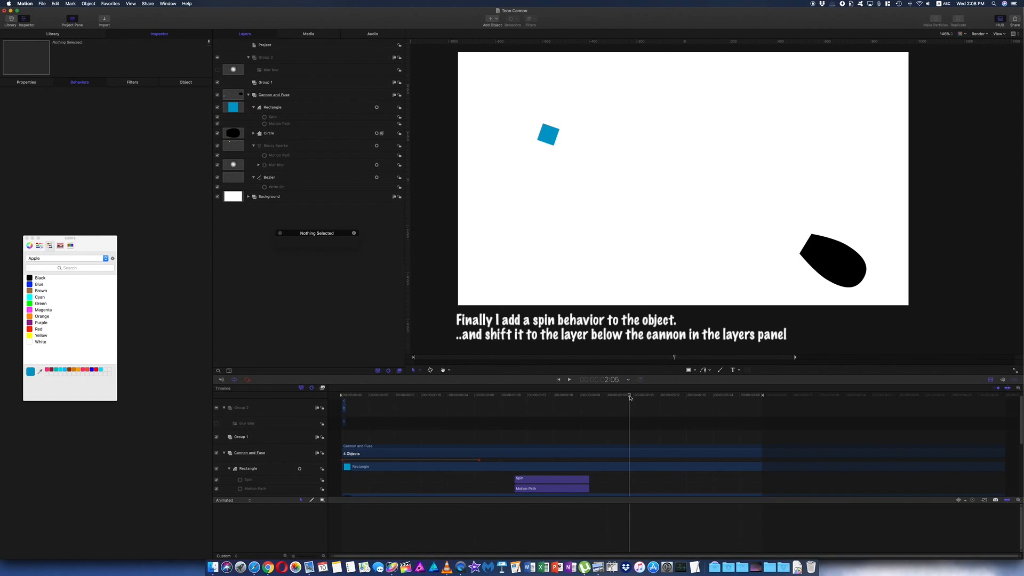
- Go to 1:09 and move the blue square's layer directly below the cannon's Circle layer, then deselect it
left_click_drag(630, 395, 512, 383)
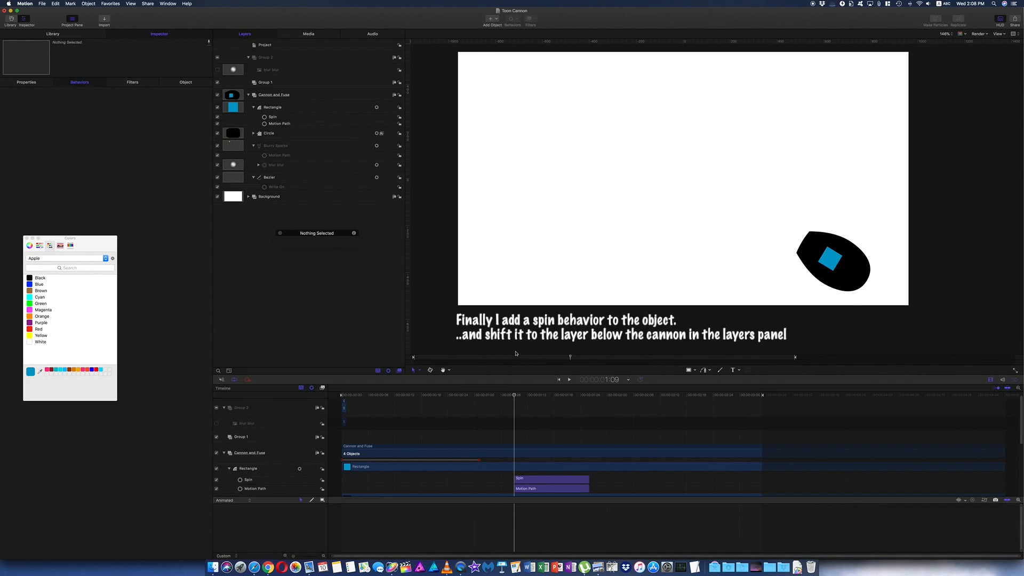
left_click(275, 107)
key("super+bracketleft")
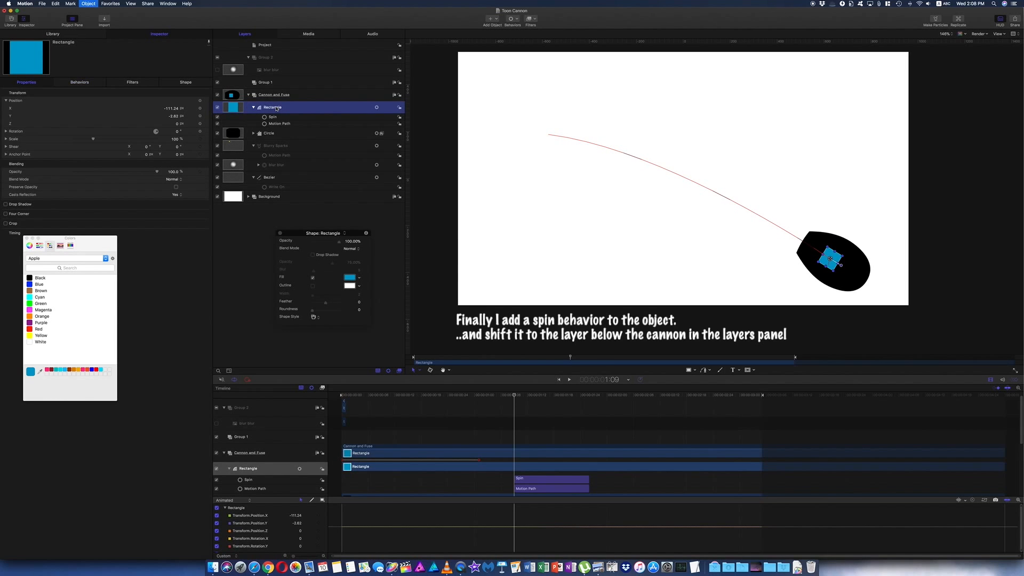
left_click(424, 246)
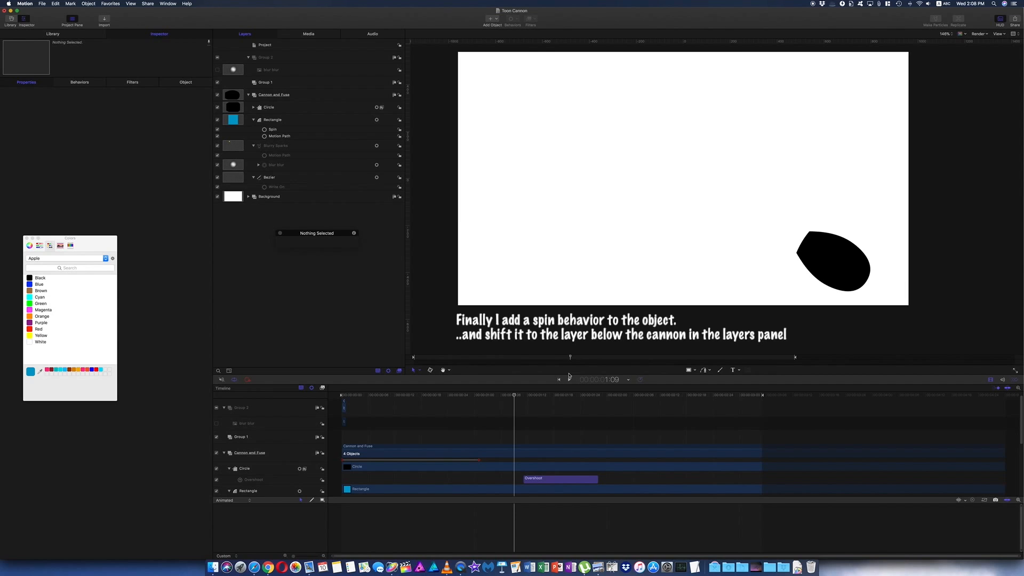
- Play the animation to review the spinning square firing from behind the cannon, scrubbing back over the shot
key("space")
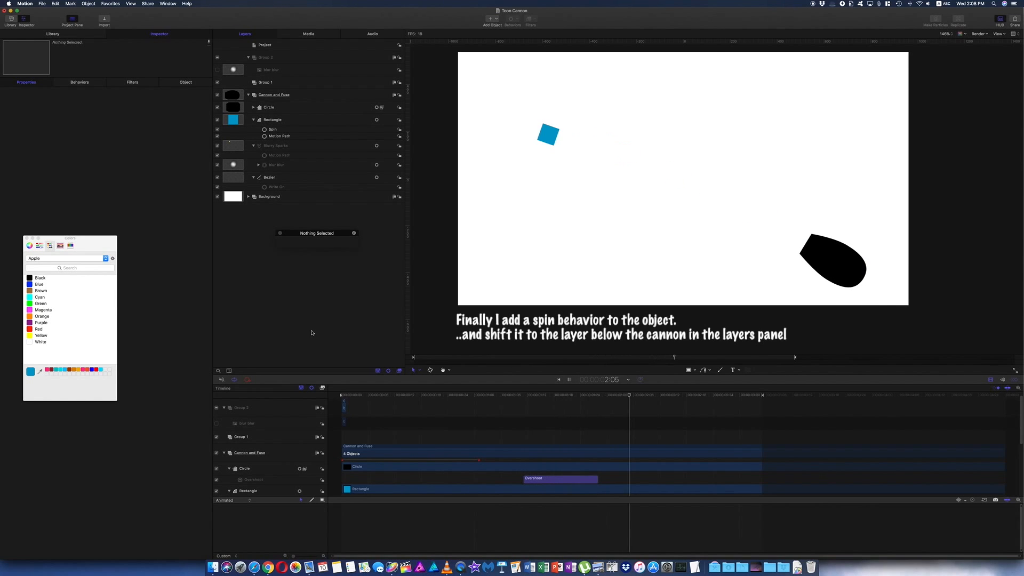
key("space")
left_click_drag(633, 397, 543, 396)
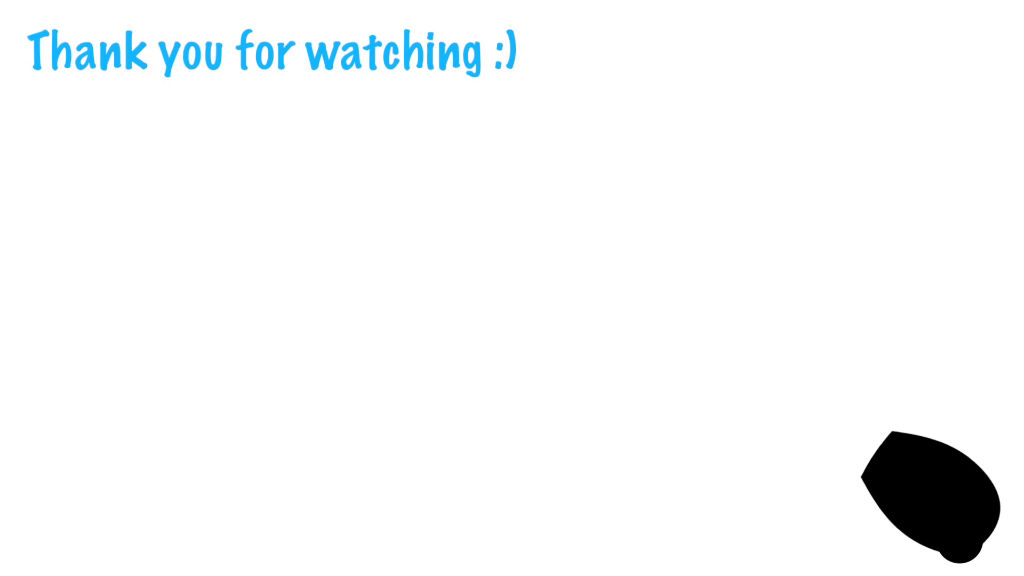